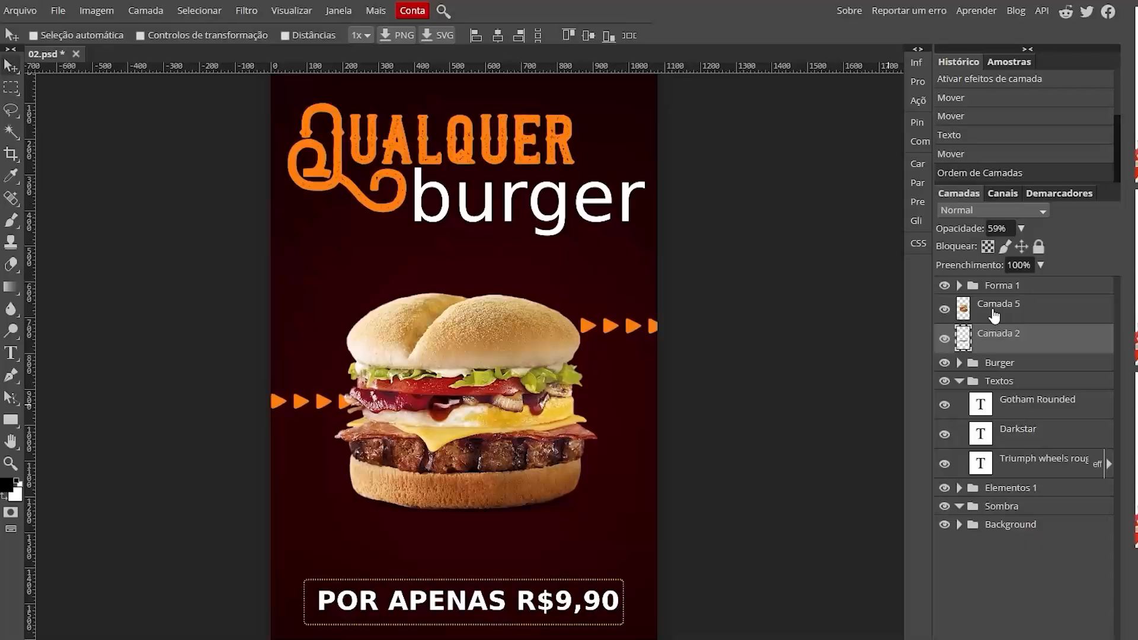
- Scale up the burger image with Free Transform so it spans most of the flyer's width
{"action": "key", "text": "ctrl+t"}
{"action": "left_click_drag", "start_coordinate": [650, 518], "coordinate": [652, 546]}
{"action": "left_click_drag", "start_coordinate": [521, 339], "coordinate": [511, 335]}
{"action": "left_click", "coordinate": [571, 36]}
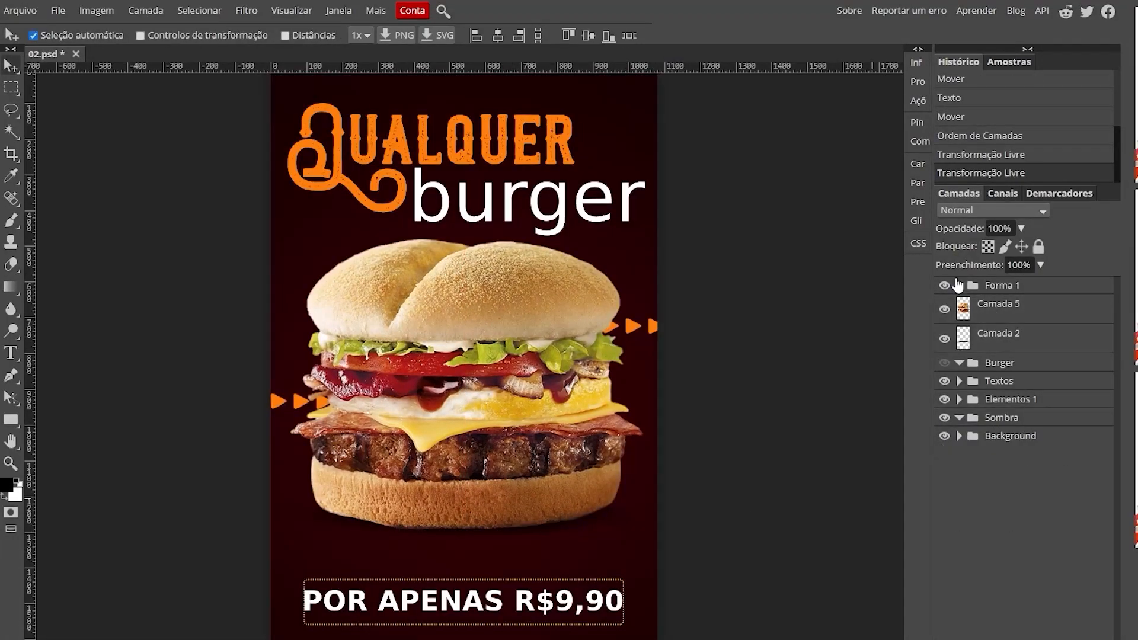
- Widen the rounded-rectangle frame in the Forma 1 group around the POR APENAS R$9,90 text
{"action": "left_click", "coordinate": [959, 285]}
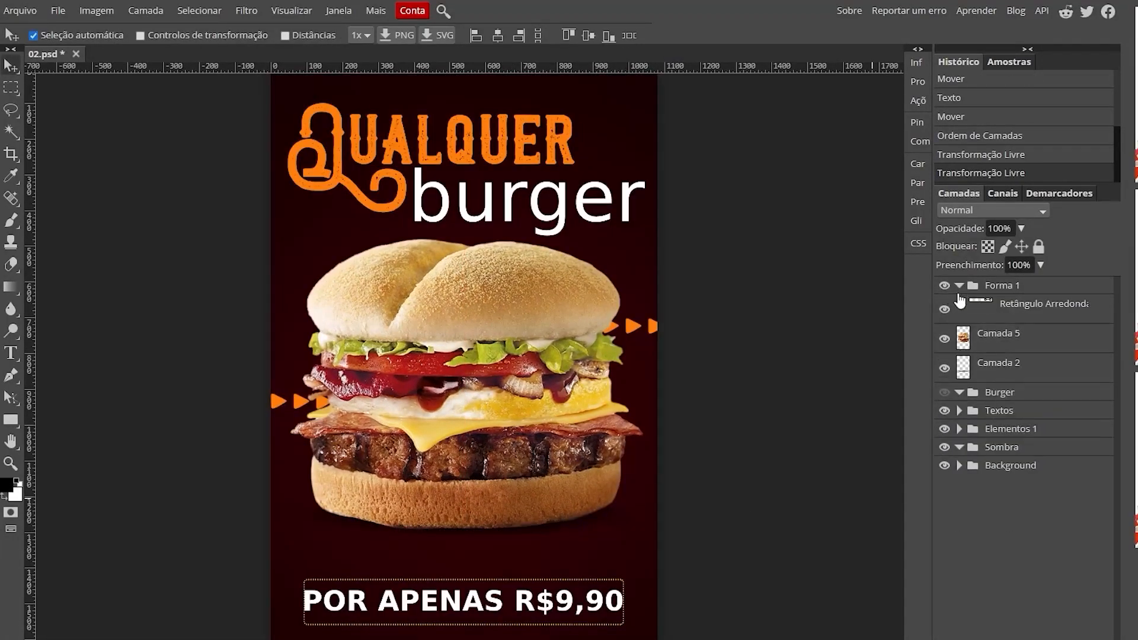
{"action": "left_click", "coordinate": [1019, 309]}
{"action": "key", "text": "ctrl+t"}
{"action": "left_click_drag", "start_coordinate": [623, 626], "coordinate": [643, 628]}
{"action": "left_click", "coordinate": [570, 35]}
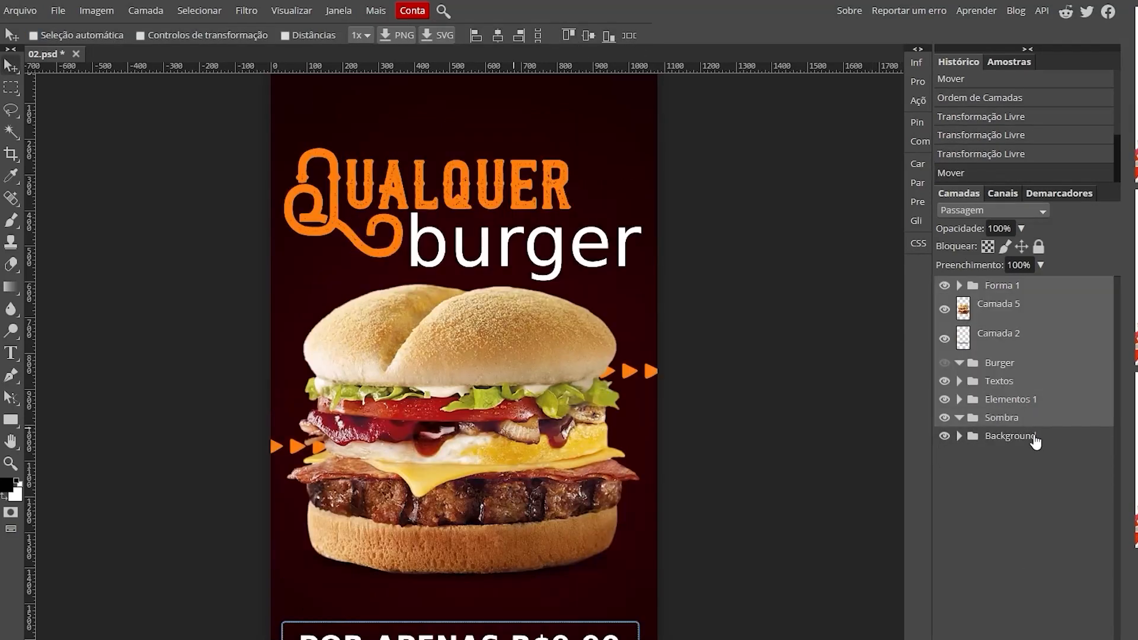
- Select the Background group and save the burger flyer as a PSD file
{"action": "left_click", "coordinate": [1037, 437]}
{"action": "left_click", "coordinate": [20, 10]}
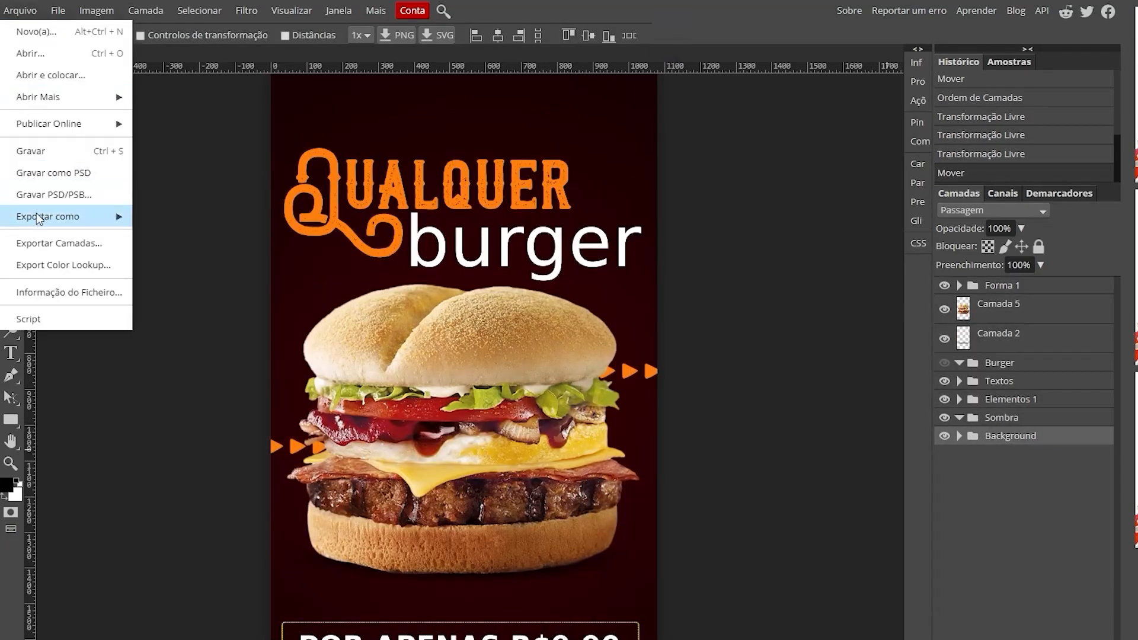
{"action": "left_click", "coordinate": [41, 171]}
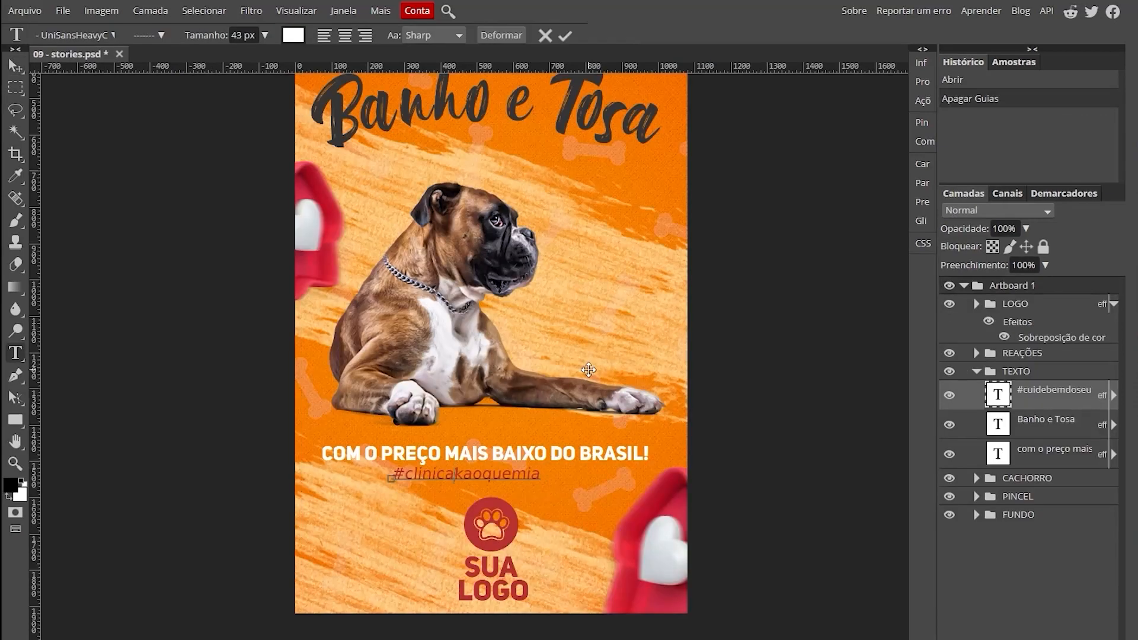
- Enlarge the #clinicakaoquemia text under the COM O PREÇO MAIS BAIXO DO BRASIL! line
{"action": "key", "text": "Escape"}
{"action": "key", "text": "ctrl+t"}
{"action": "left_click_drag", "start_coordinate": [477, 480], "coordinate": [576, 492]}
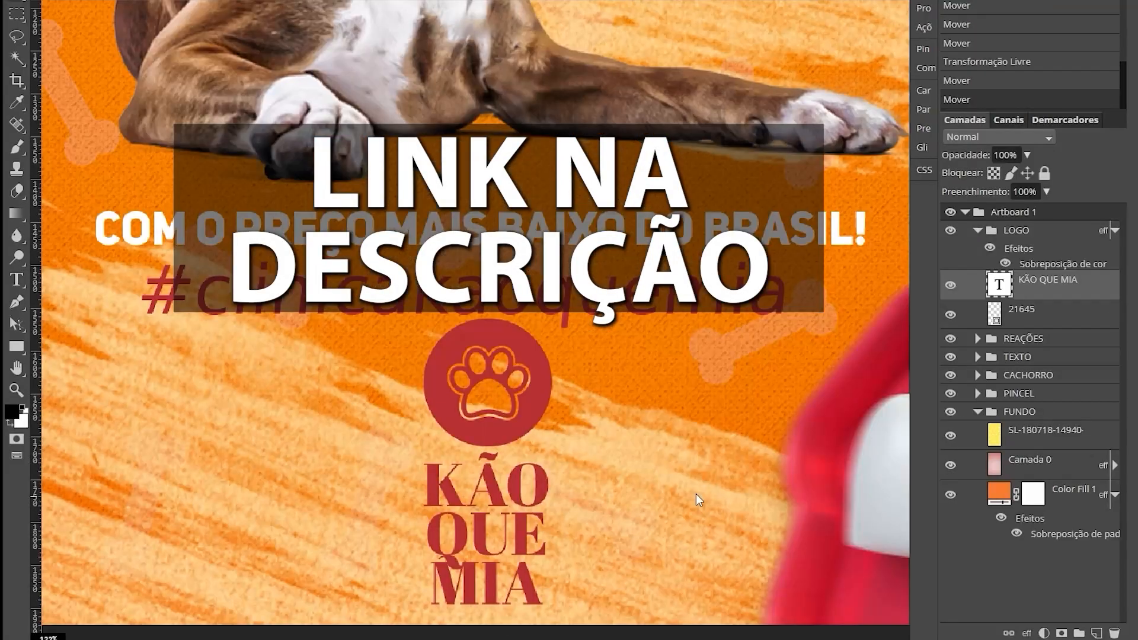
- Add a drop shadow layer style to the KÃO QUE MIA text and pick the shadow's colour
{"action": "double_click", "coordinate": [1072, 363]}
{"action": "left_click", "coordinate": [190, 365]}
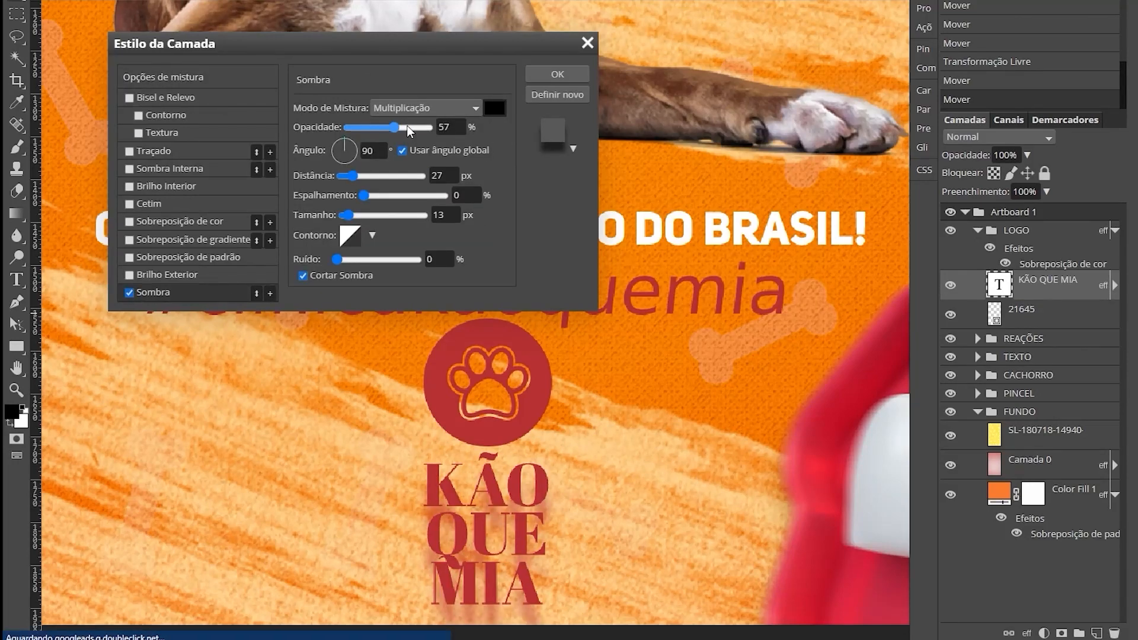
{"action": "left_click", "coordinate": [494, 108]}
{"action": "left_click", "coordinate": [382, 102]}
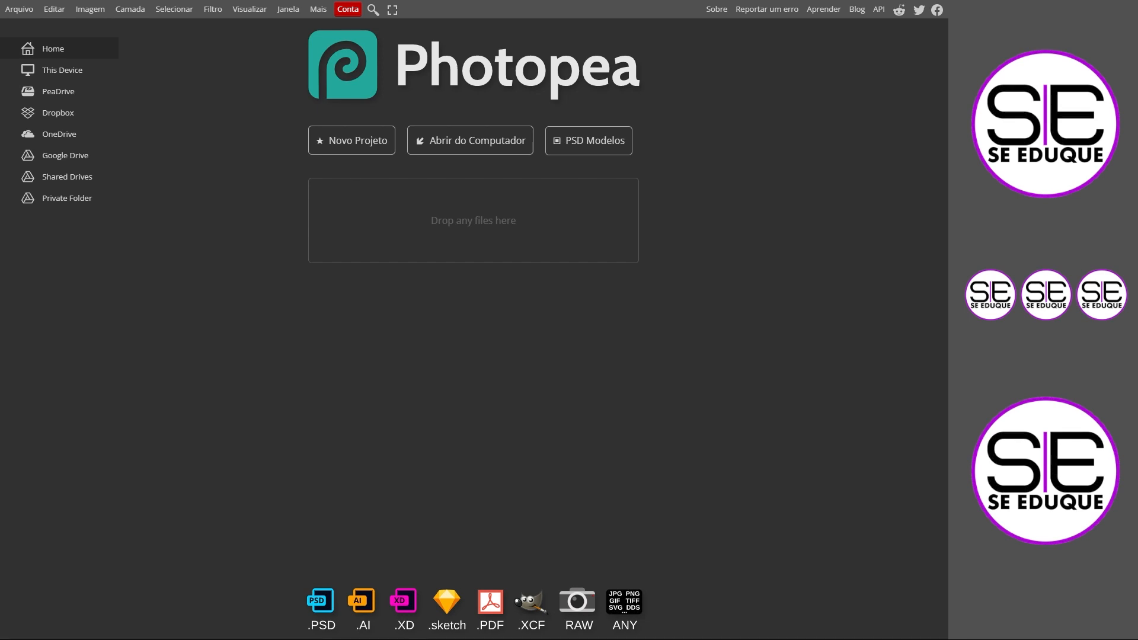
- Create a new 1920 × 1080 px project with a white background
{"action": "left_click", "coordinate": [354, 142]}
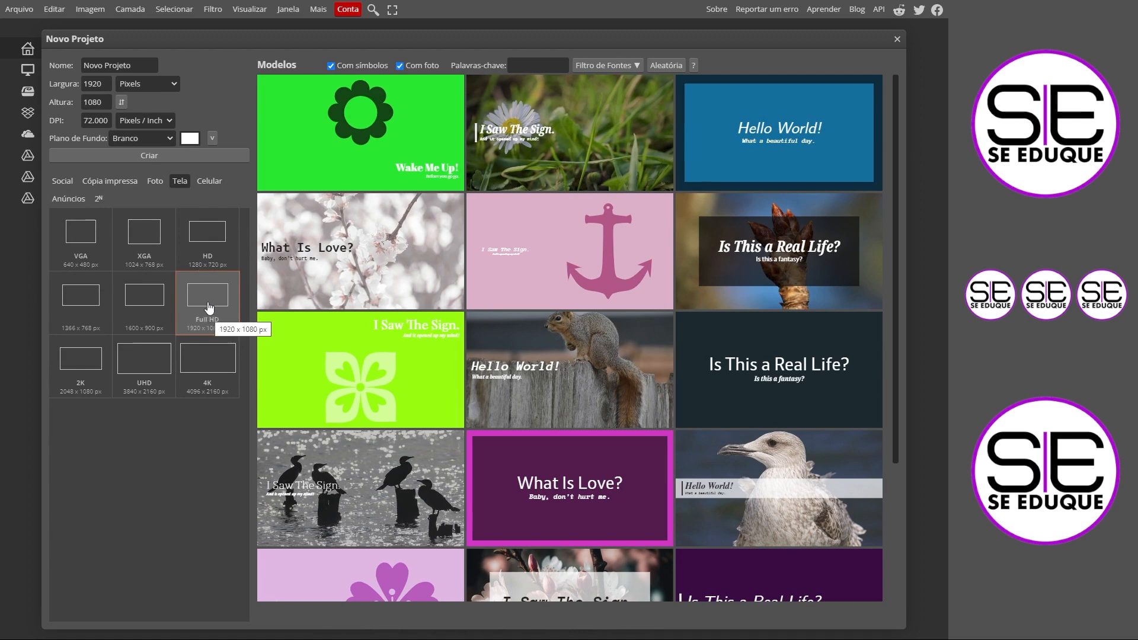
{"action": "left_click", "coordinate": [150, 156]}
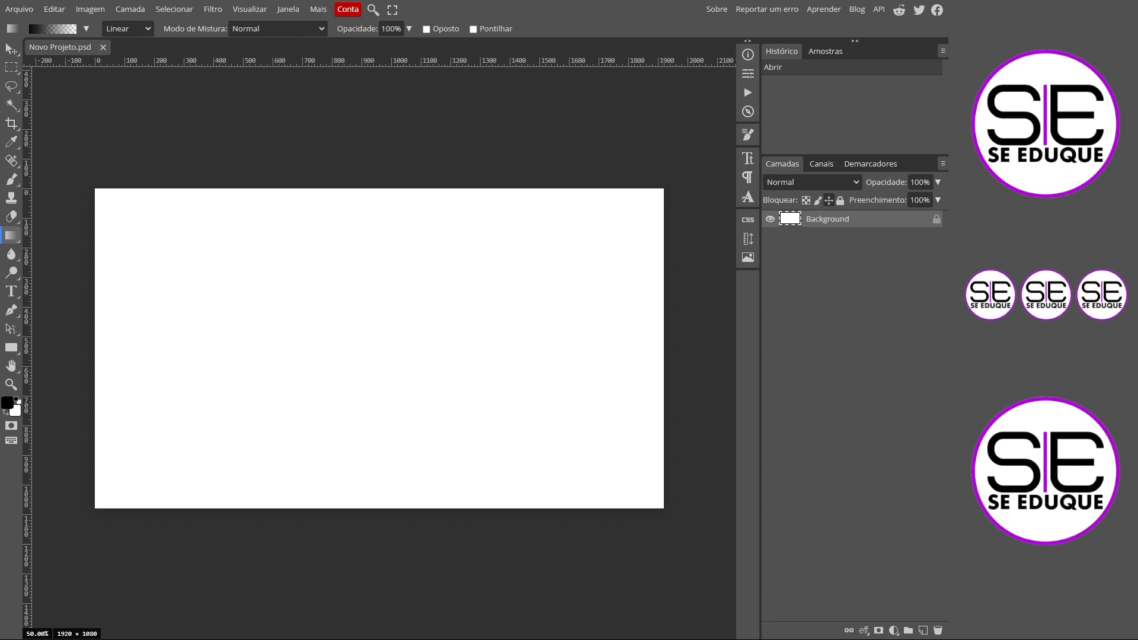
- Place Textura.jpg into the project, rotate it 90° and scale it up to cover the whole canvas
{"action": "left_click", "coordinate": [19, 8]}
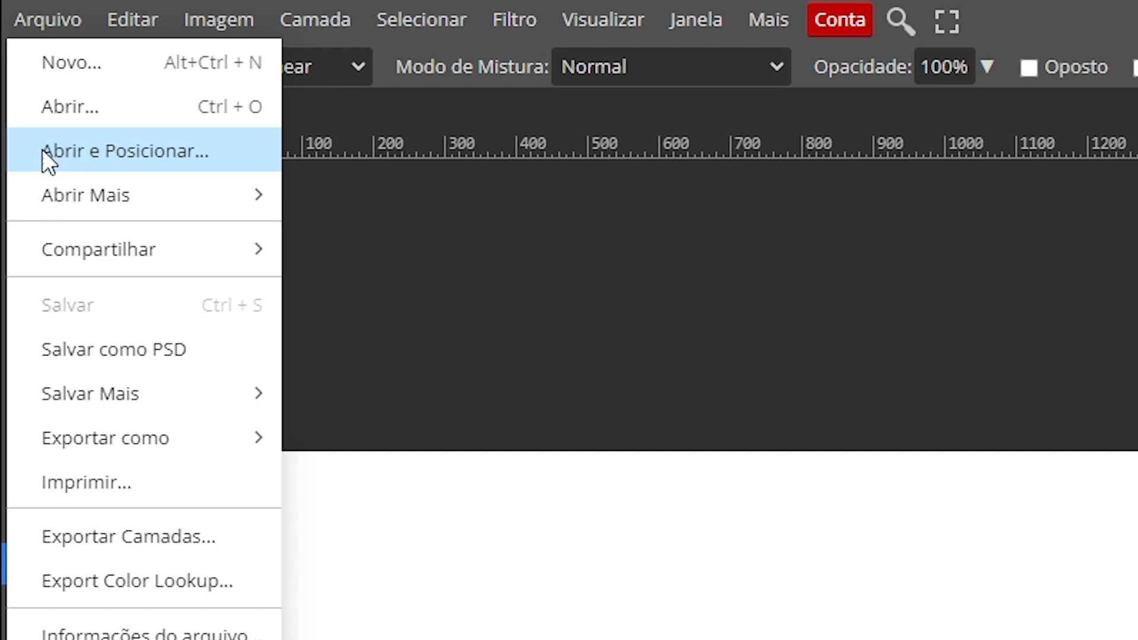
{"action": "left_click", "coordinate": [42, 150]}
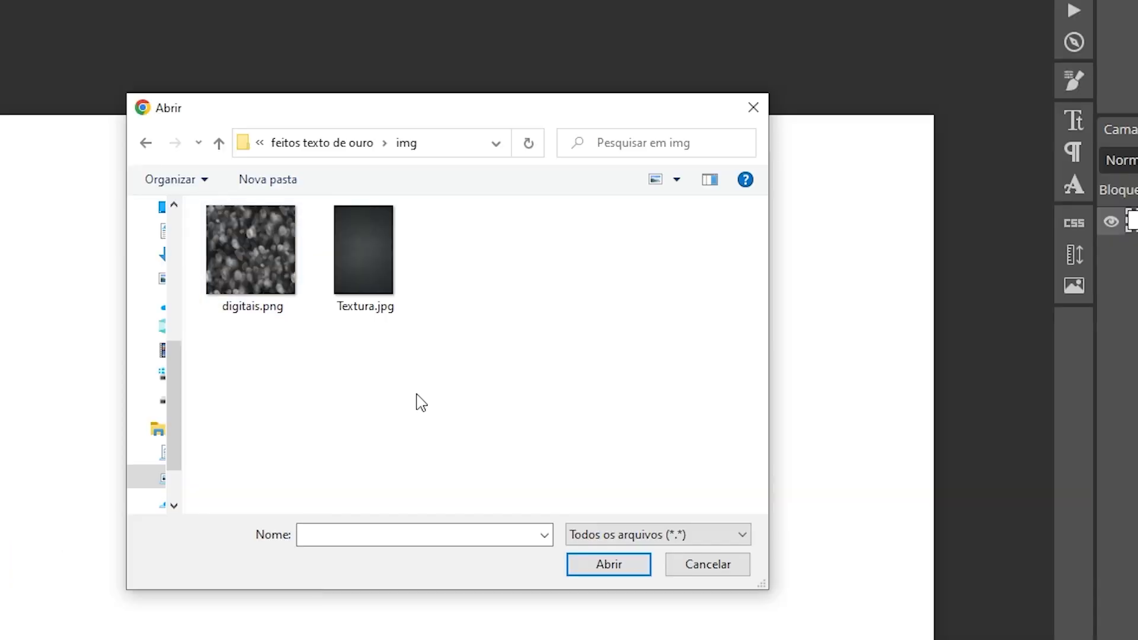
{"action": "left_click", "coordinate": [360, 263]}
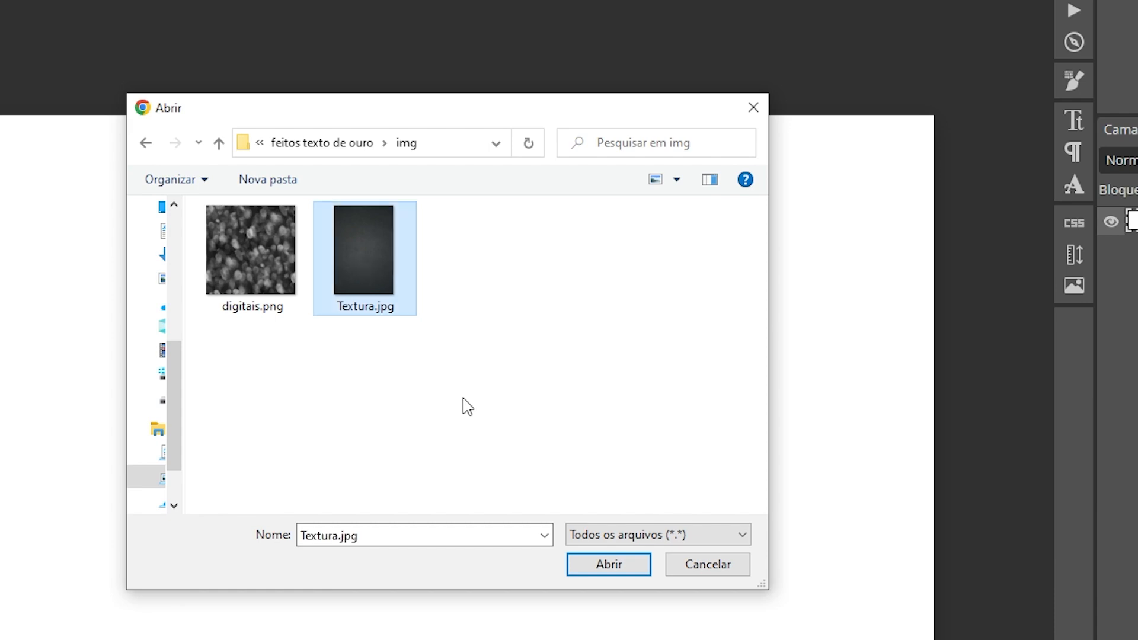
{"action": "left_click", "coordinate": [631, 562]}
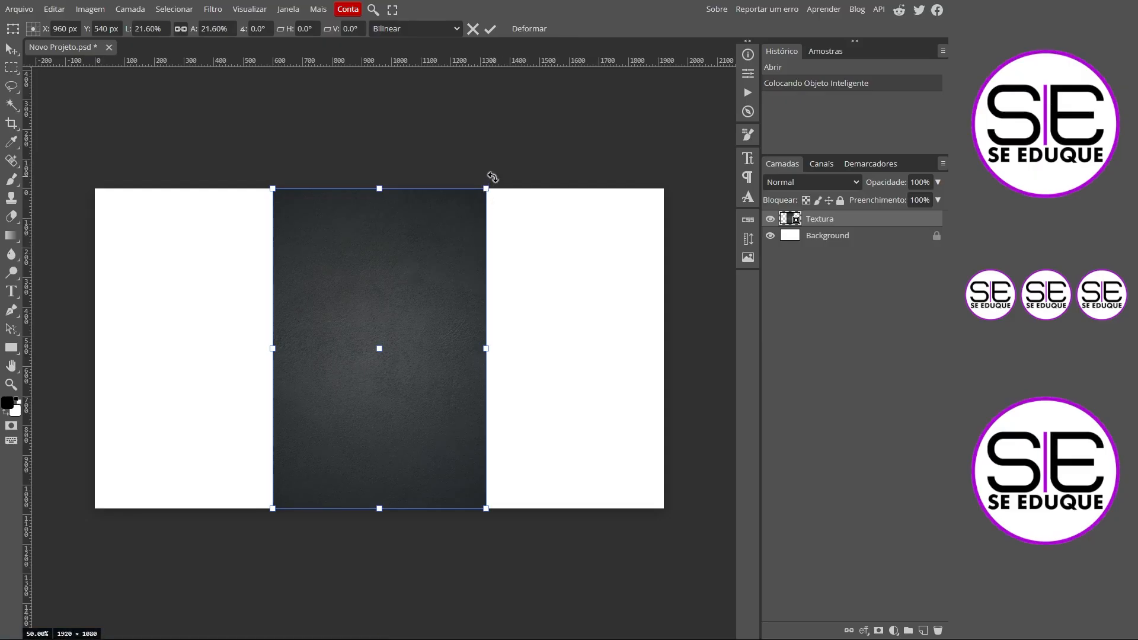
{"action": "left_click_drag", "start_coordinate": [493, 176], "coordinate": [531, 437]}
{"action": "left_click_drag", "start_coordinate": [538, 244], "coordinate": [686, 150]}
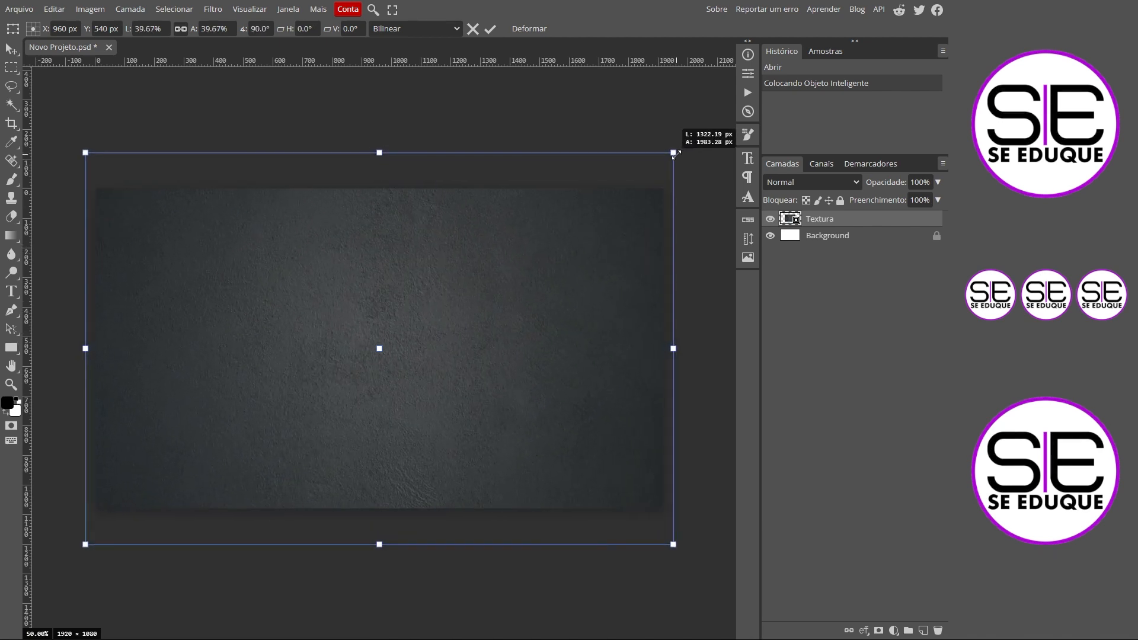
{"action": "left_click", "coordinate": [490, 28]}
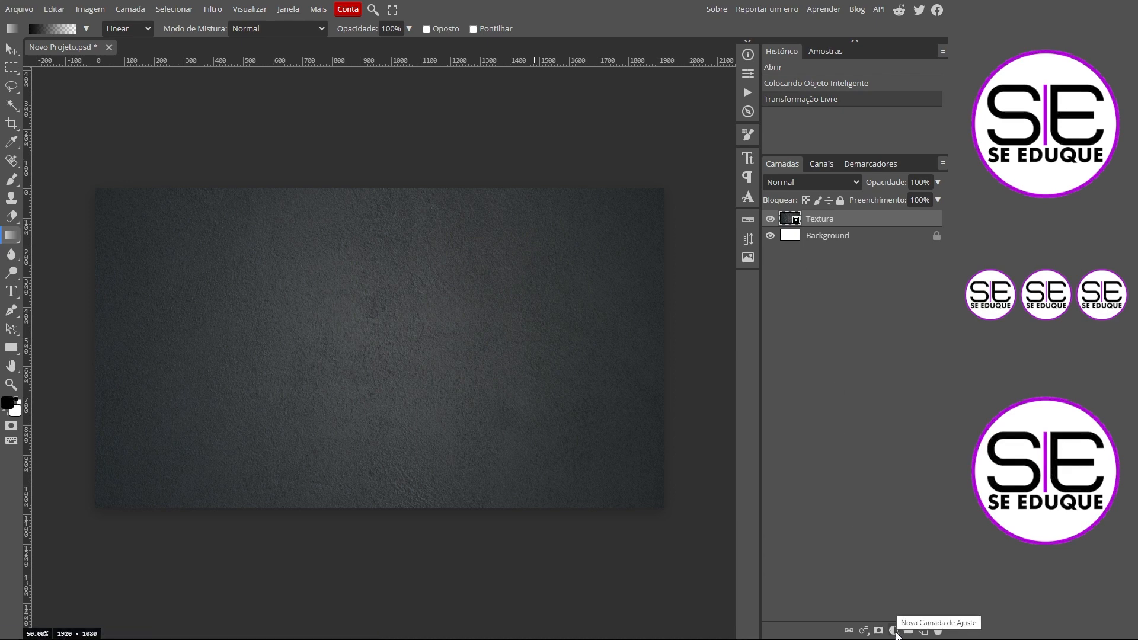
- Add a Brightness/Contrast adjustment layer above the texture with brightness set to -55
{"action": "left_click", "coordinate": [894, 632]}
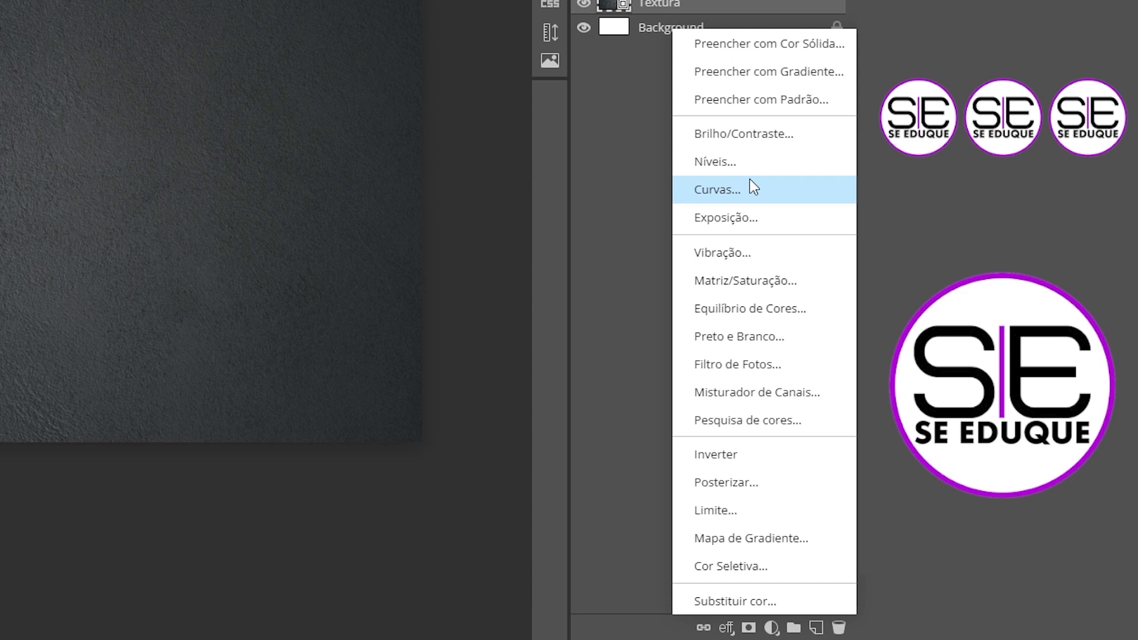
{"action": "left_click", "coordinate": [763, 138]}
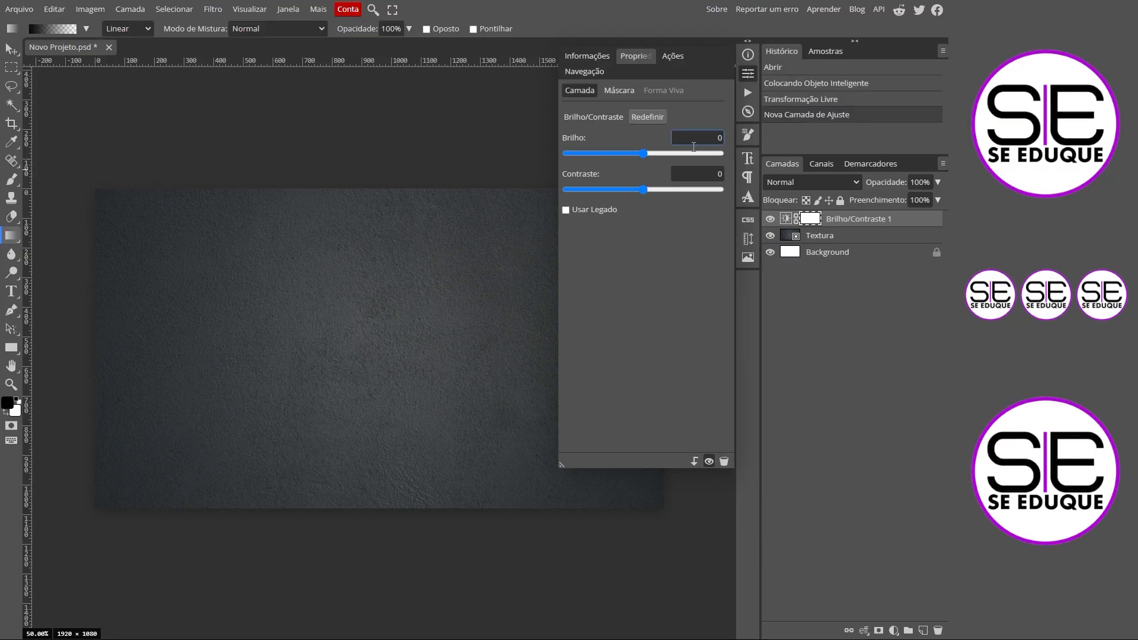
{"action": "mouse_move", "coordinate": [644, 154]}
{"action": "left_mouse_down"}
{"action": "mouse_move", "coordinate": [625, 156]}
{"action": "mouse_move", "coordinate": [651, 169]}
{"action": "mouse_move", "coordinate": [639, 172]}
{"action": "left_mouse_up"}
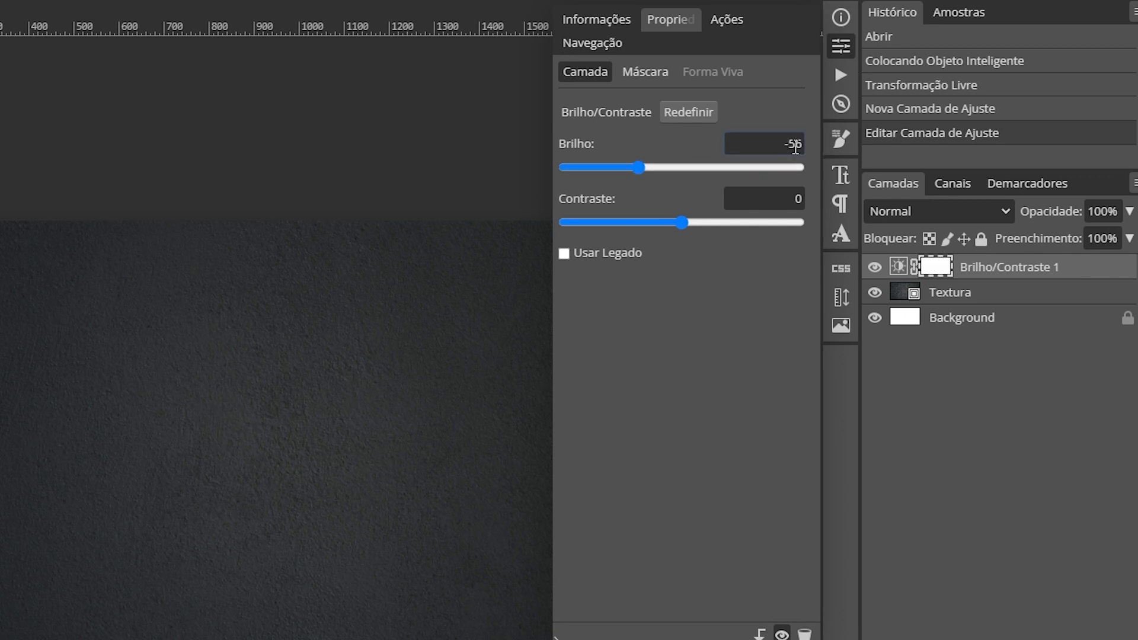
{"action": "double_click", "coordinate": [795, 144]}
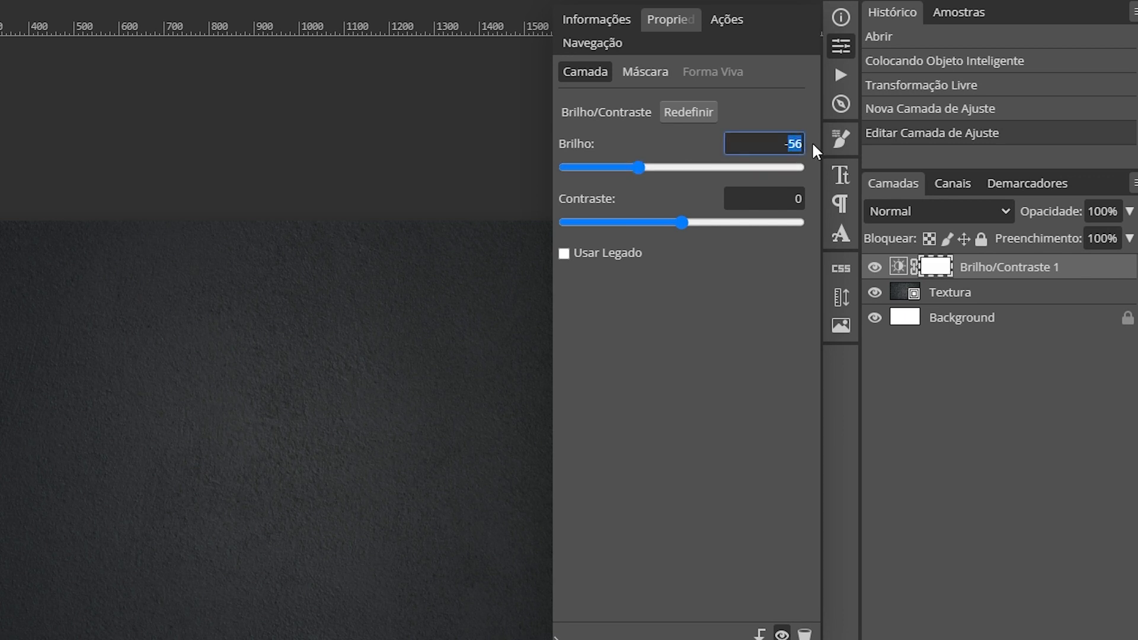
{"action": "type", "text": "55"}
{"action": "left_click", "coordinate": [745, 353]}
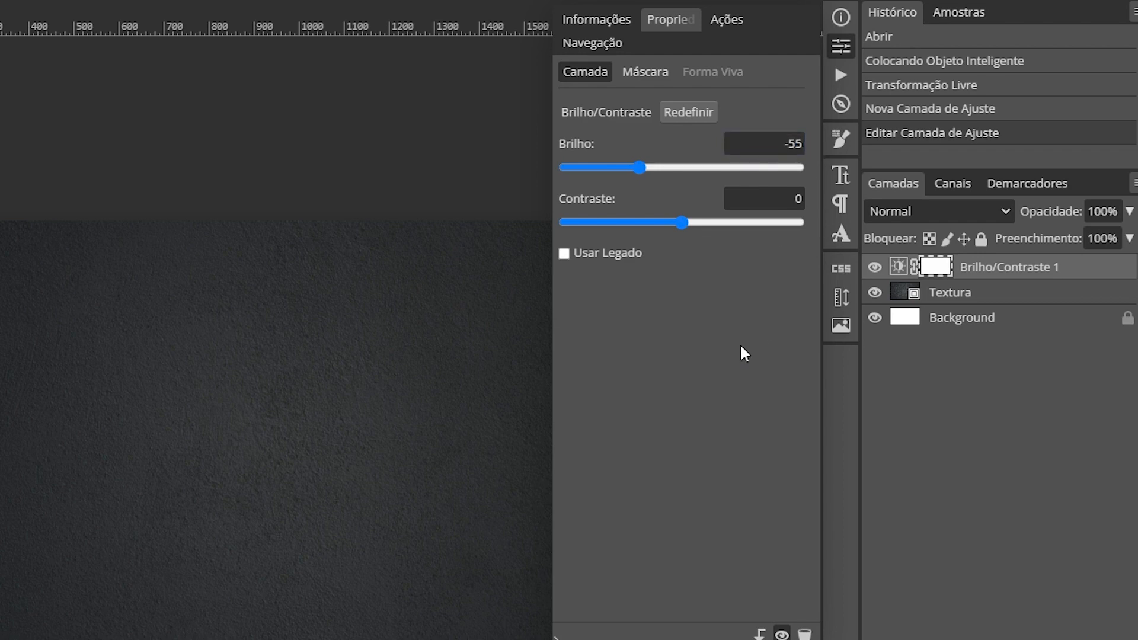
{"action": "left_click", "coordinate": [837, 46]}
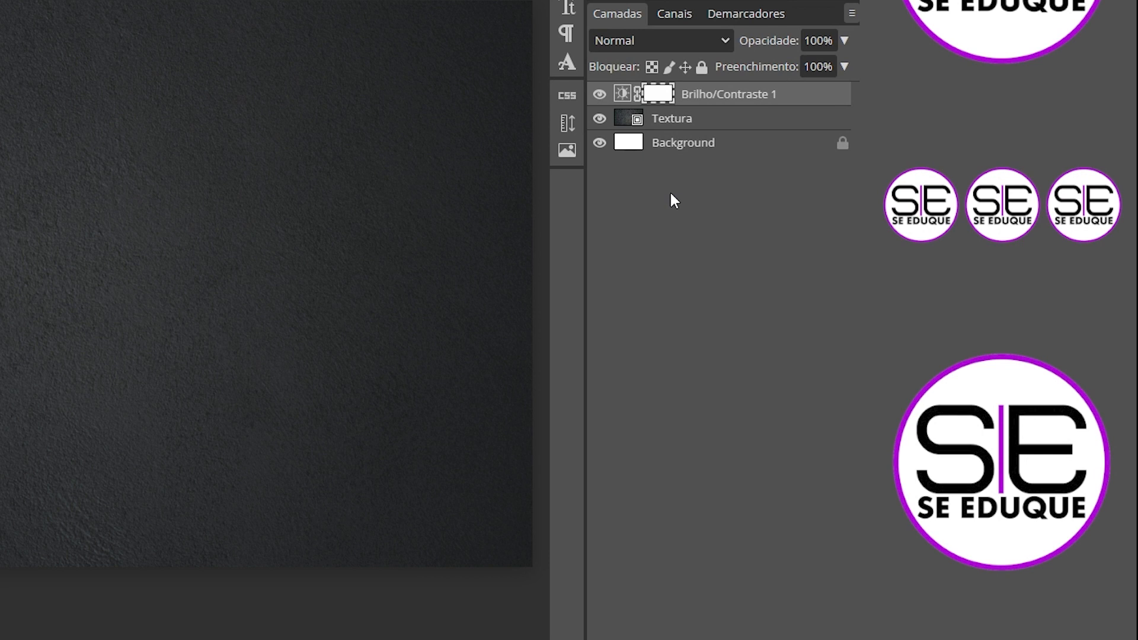
- Group the Brightness/Contrast and Textura layers under the name FUNDO, and delete the white Background layer
{"action": "left_click", "coordinate": [632, 121], "text": "shift"}
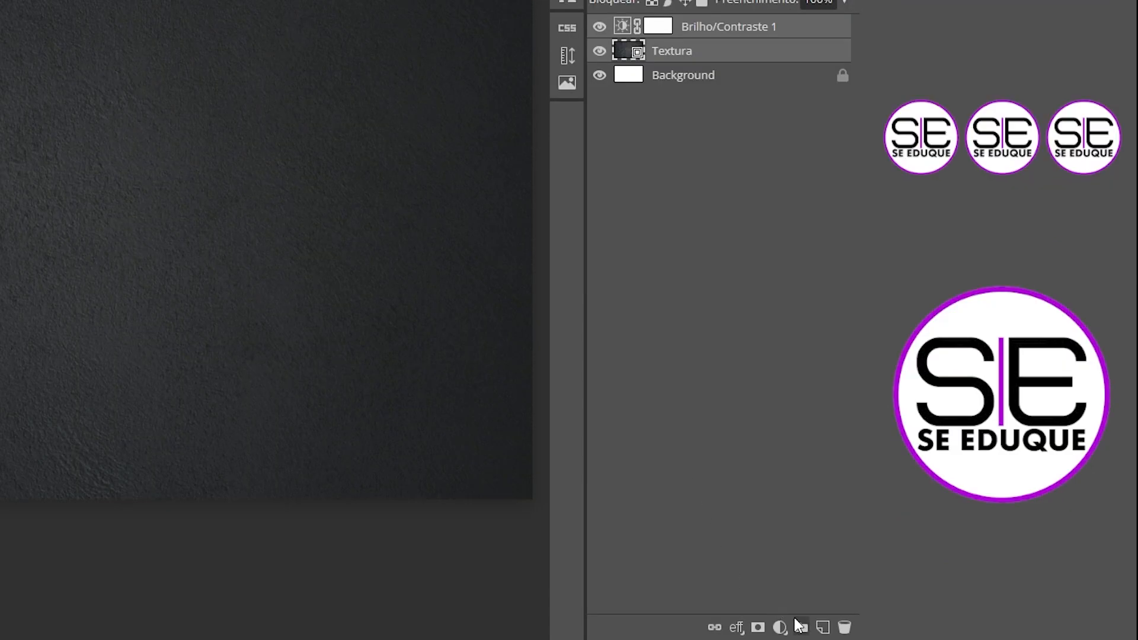
{"action": "left_click", "coordinate": [800, 627]}
{"action": "double_click", "coordinate": [674, 95]}
{"action": "type", "text": "FUNDO"}
{"action": "key", "text": "Return"}
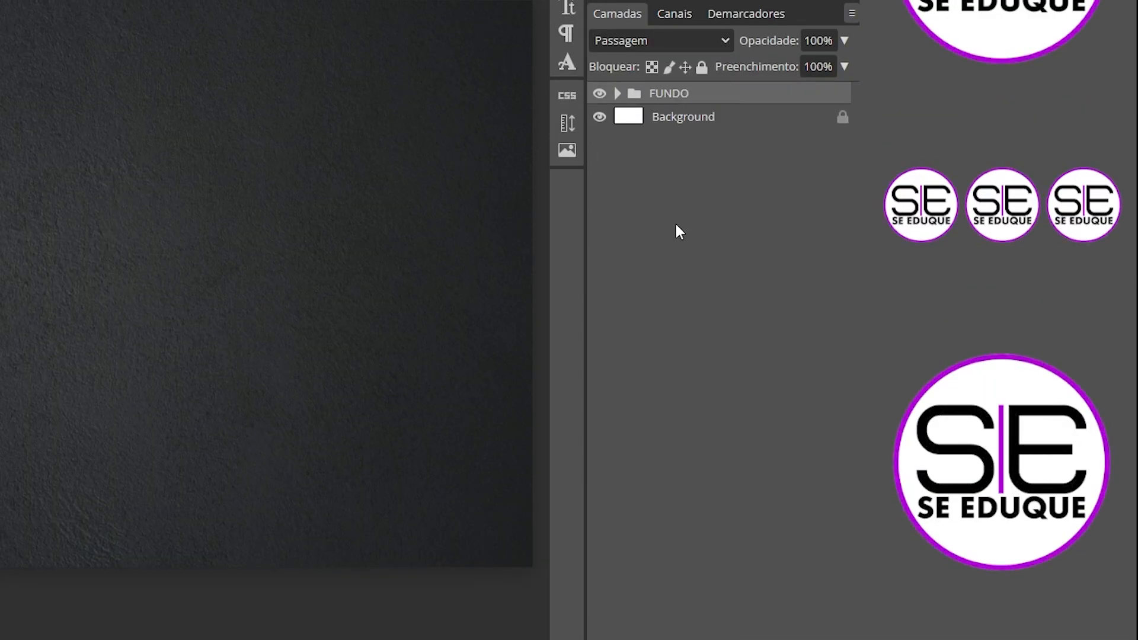
{"action": "left_click", "coordinate": [663, 120]}
{"action": "left_click_drag", "start_coordinate": [619, 121], "coordinate": [845, 622]}
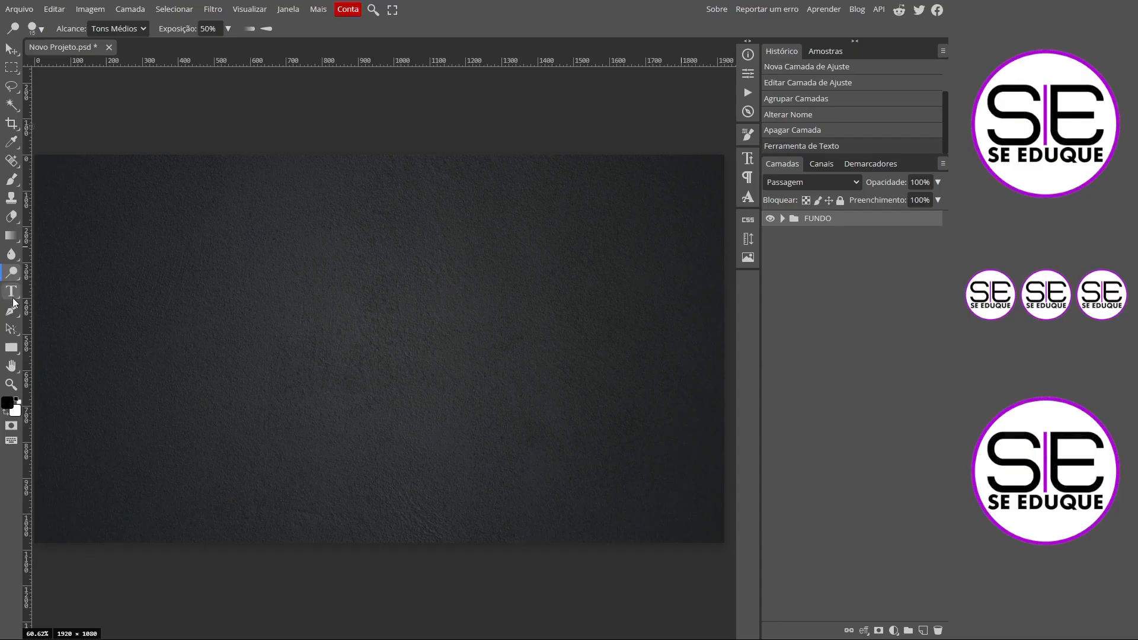
- Add the text OURO on the canvas at 400 px and move it down towards the middle
{"action": "left_click", "coordinate": [12, 291]}
{"action": "left_click", "coordinate": [127, 305]}
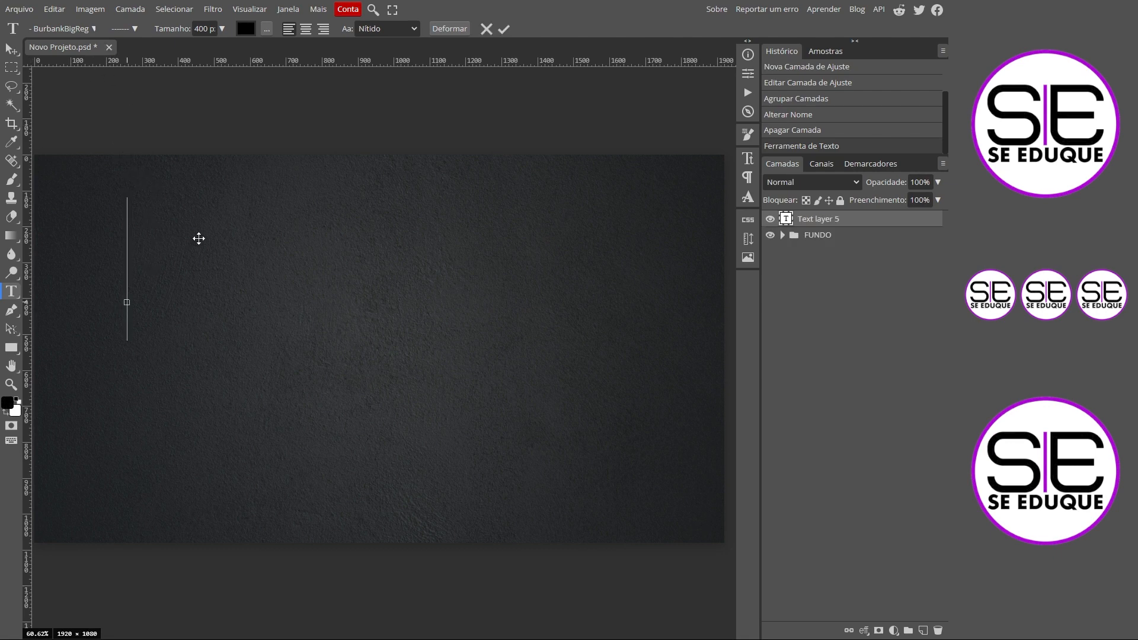
{"action": "type", "text": "OURO"}
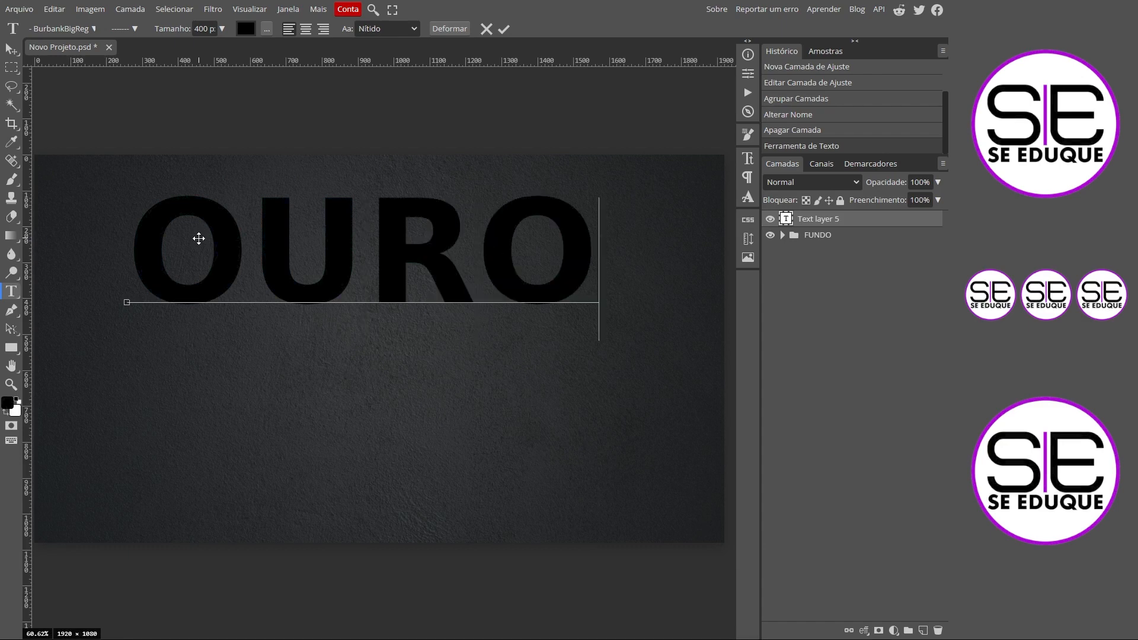
{"action": "left_click", "coordinate": [11, 49]}
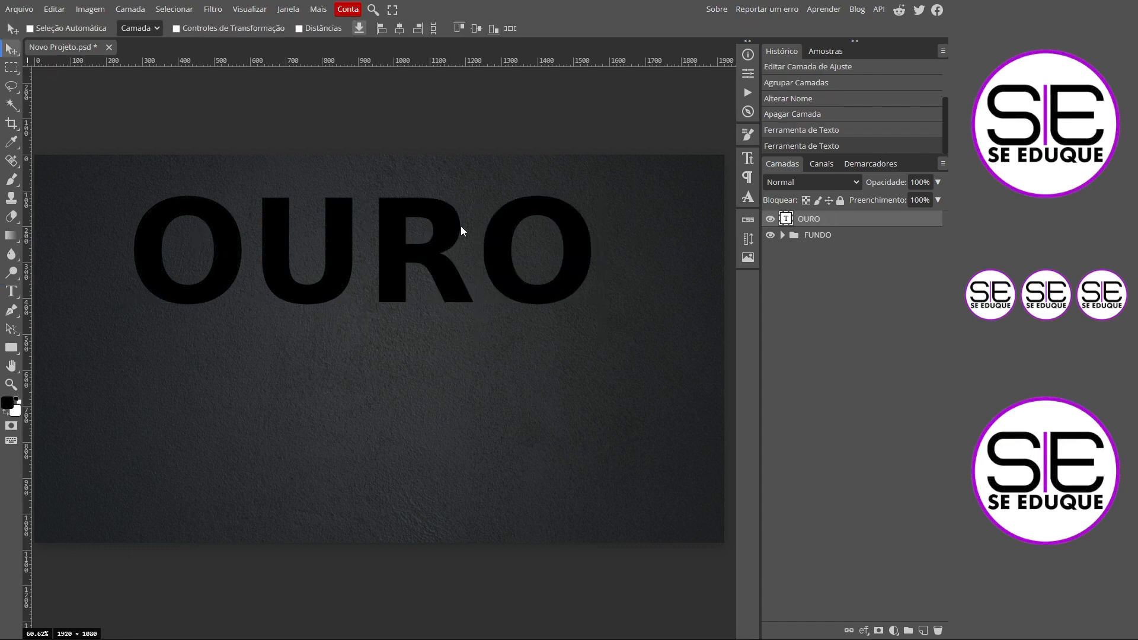
{"action": "left_click_drag", "start_coordinate": [446, 256], "coordinate": [437, 297]}
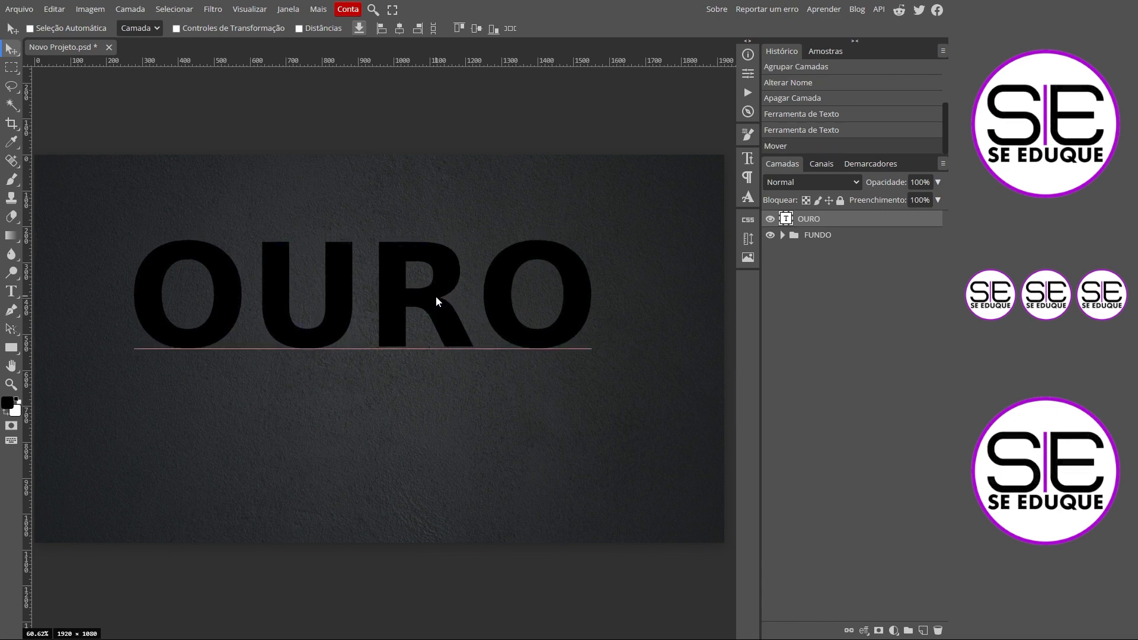
- Set the OURO text size to 500 px and move the text to the centre of the canvas
{"action": "double_click", "coordinate": [436, 301]}
{"action": "type", "text": "500"}
{"action": "key", "text": "Return"}
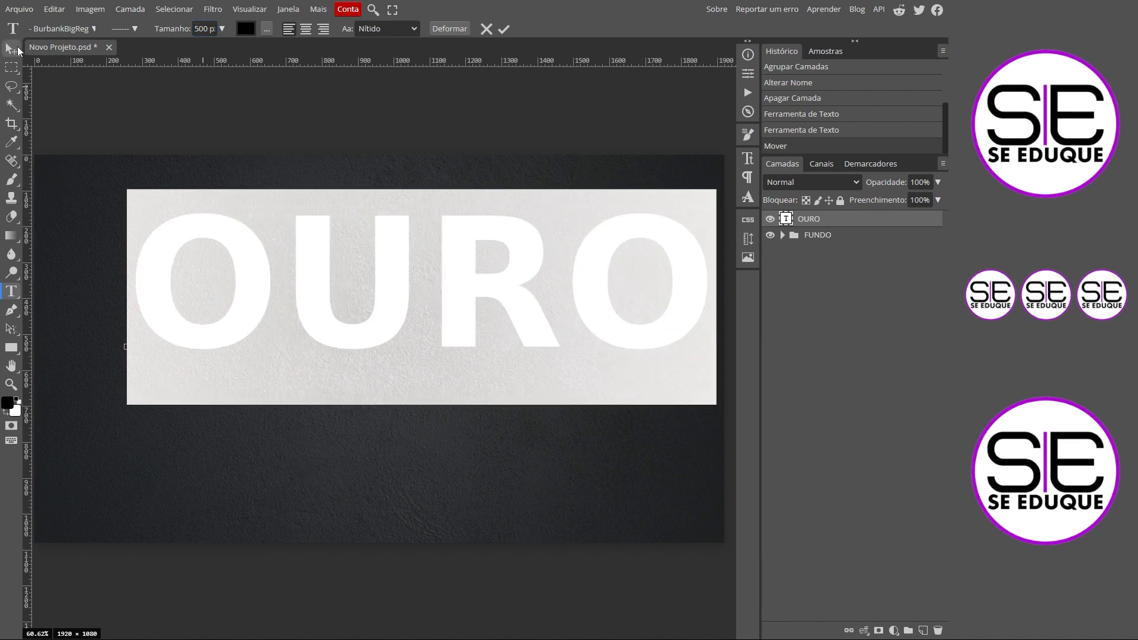
{"action": "left_click", "coordinate": [11, 48]}
{"action": "left_click_drag", "start_coordinate": [482, 283], "coordinate": [435, 357]}
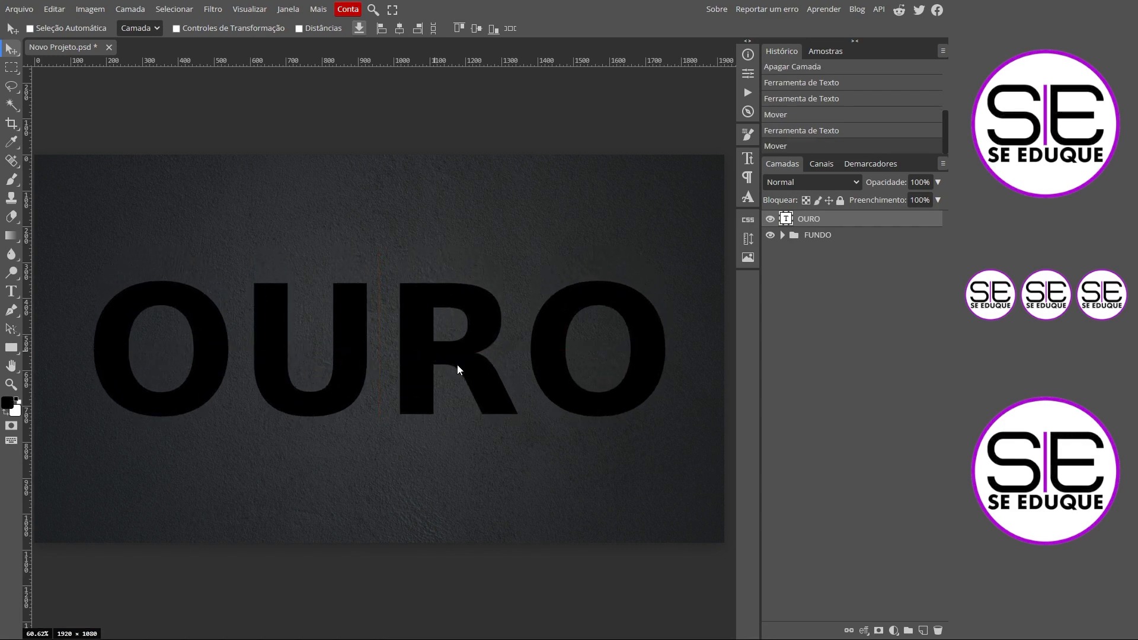
- Tighten the letter spacing of the OURO text to a tracking of -89%
{"action": "left_click", "coordinate": [748, 159]}
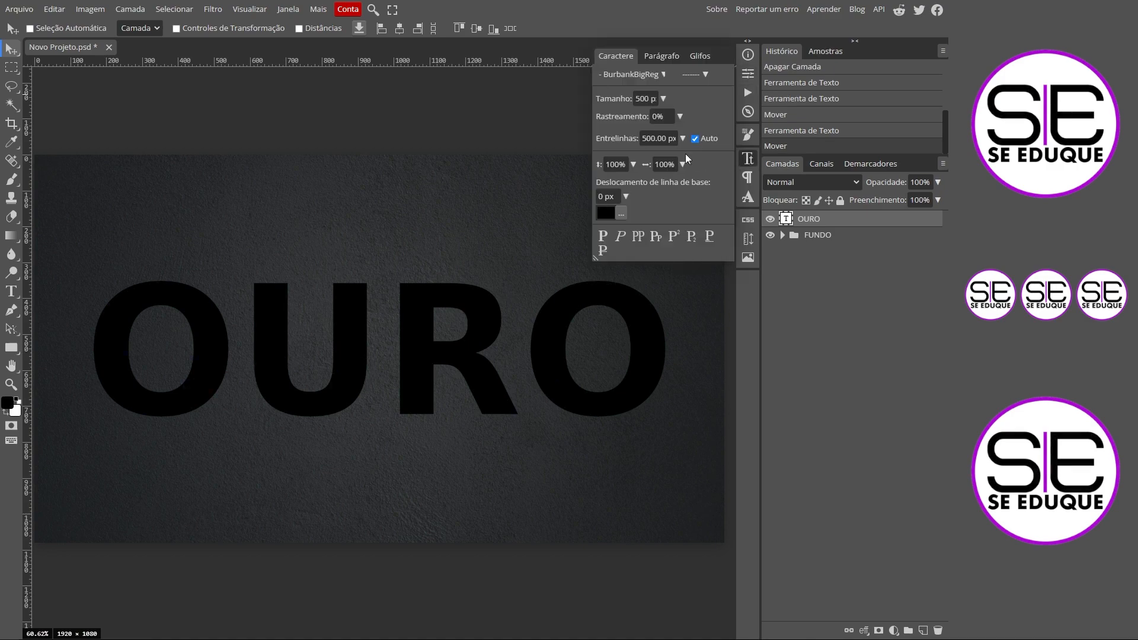
{"action": "left_click", "coordinate": [680, 117]}
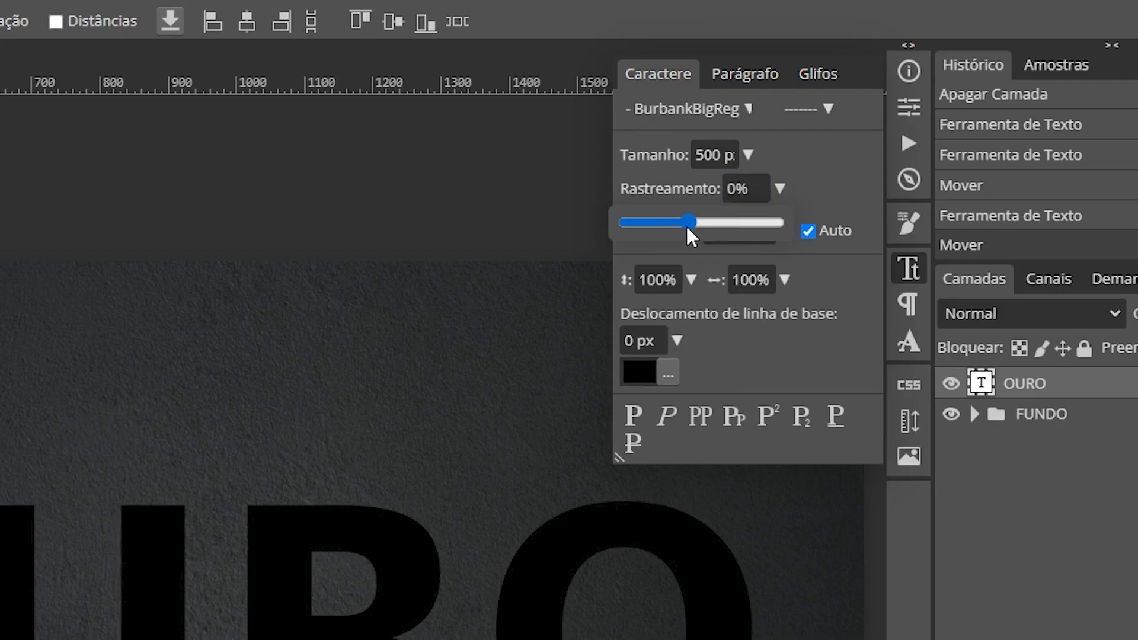
{"action": "left_click_drag", "start_coordinate": [630, 136], "coordinate": [629, 136]}
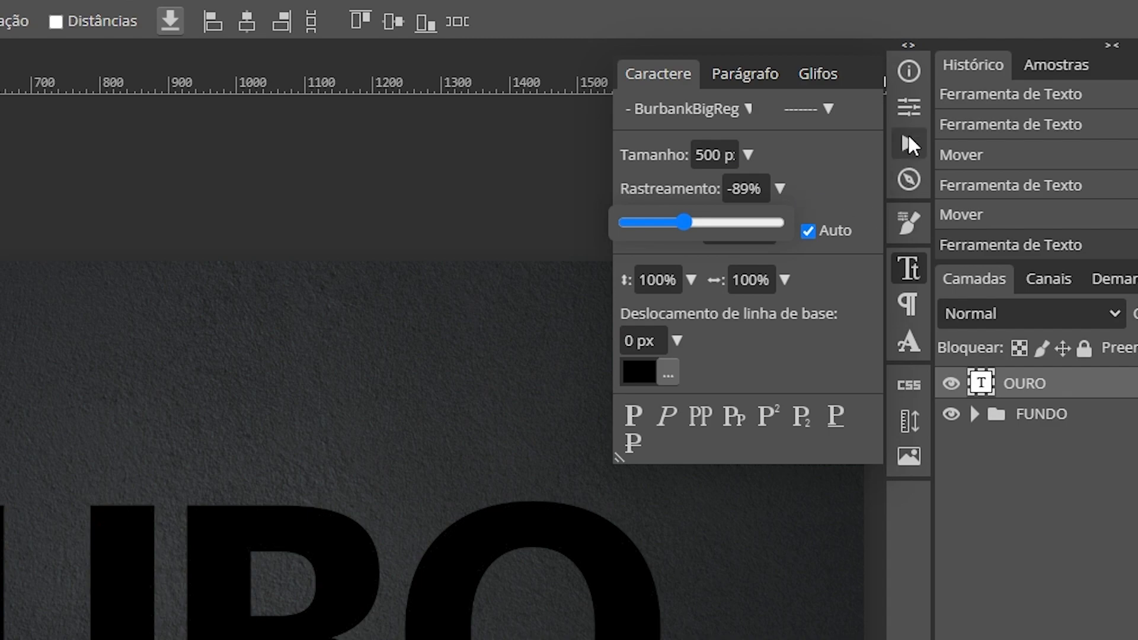
{"action": "left_click", "coordinate": [901, 270]}
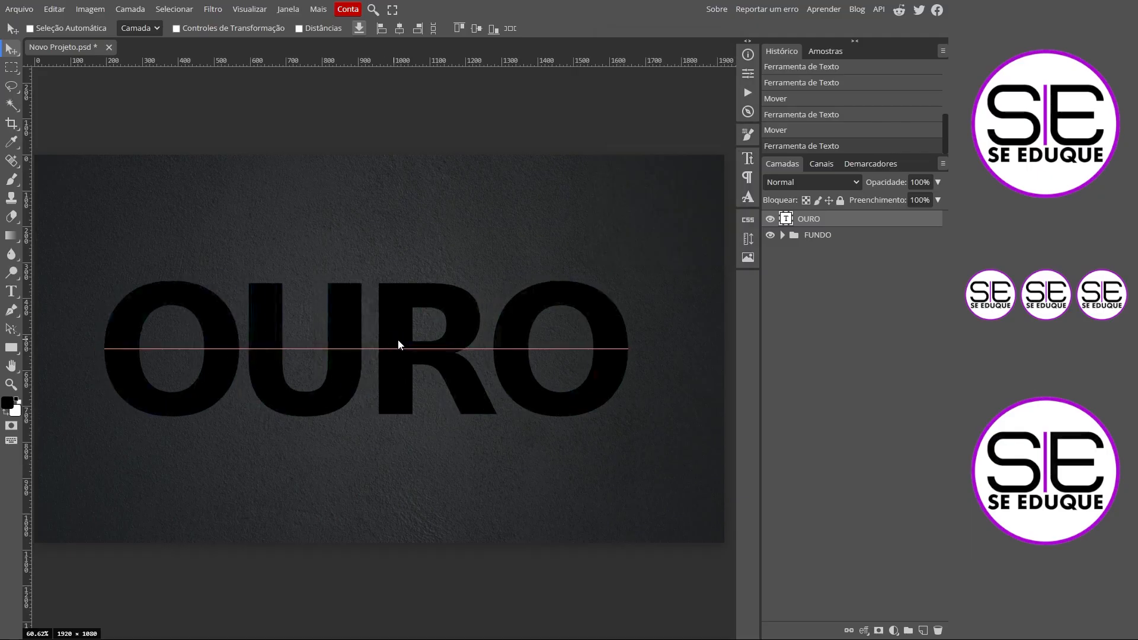
- Nudge the OURO text to the horizontal centre of the canvas and change its font to Lobster 1.3
{"action": "left_click_drag", "start_coordinate": [399, 344], "coordinate": [409, 343]}
{"action": "double_click", "coordinate": [786, 219]}
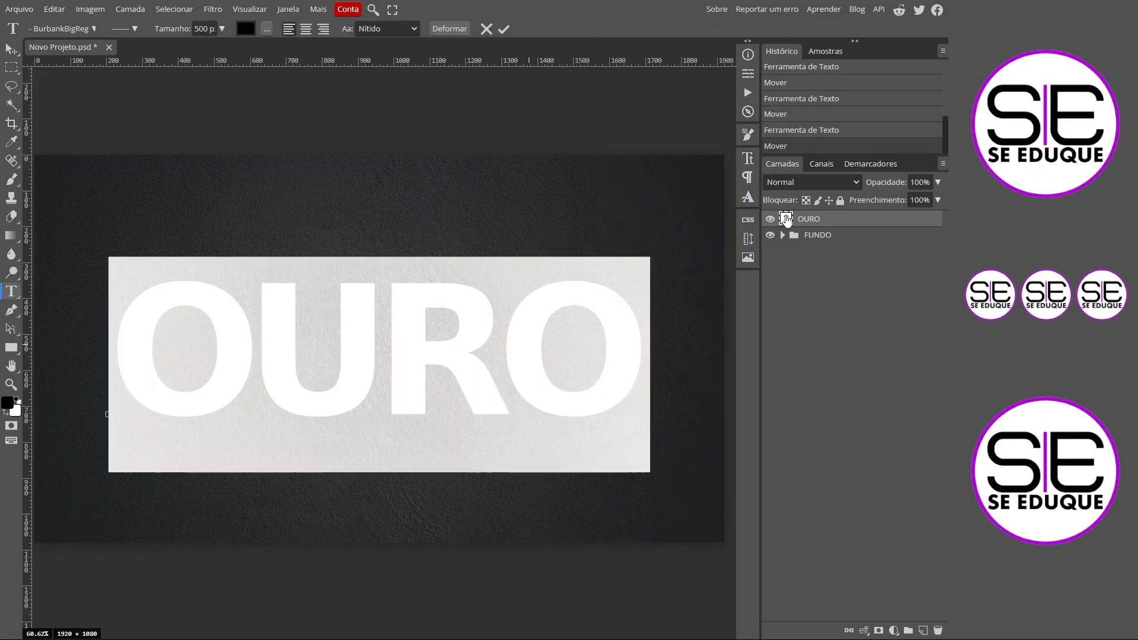
{"action": "left_click", "coordinate": [87, 30]}
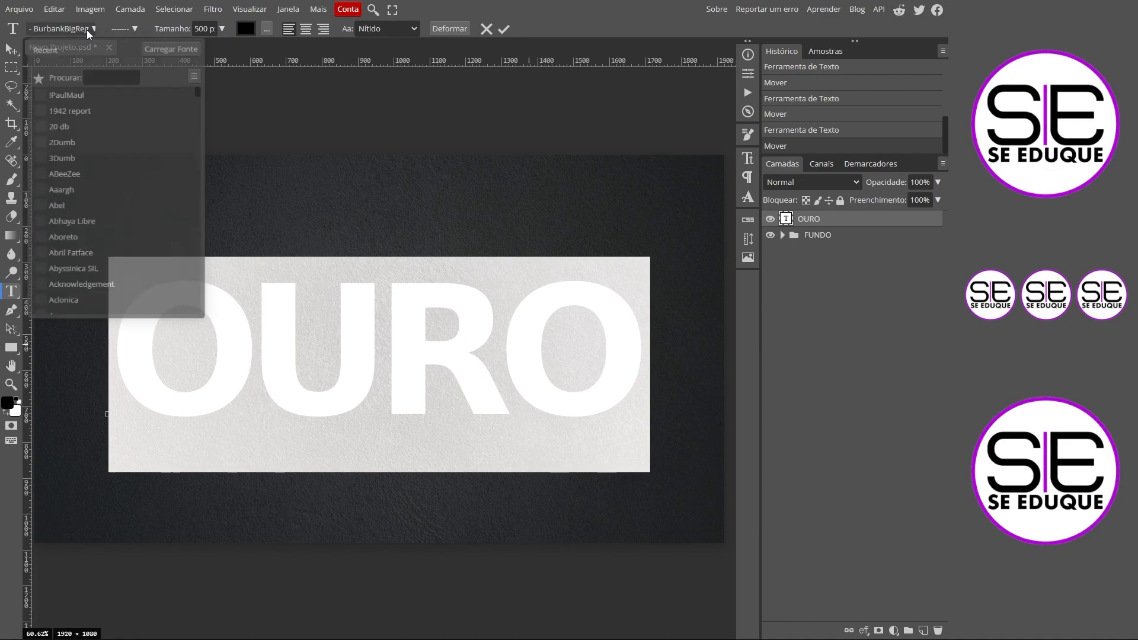
{"action": "left_click", "coordinate": [102, 78]}
{"action": "type", "text": "Lo"}
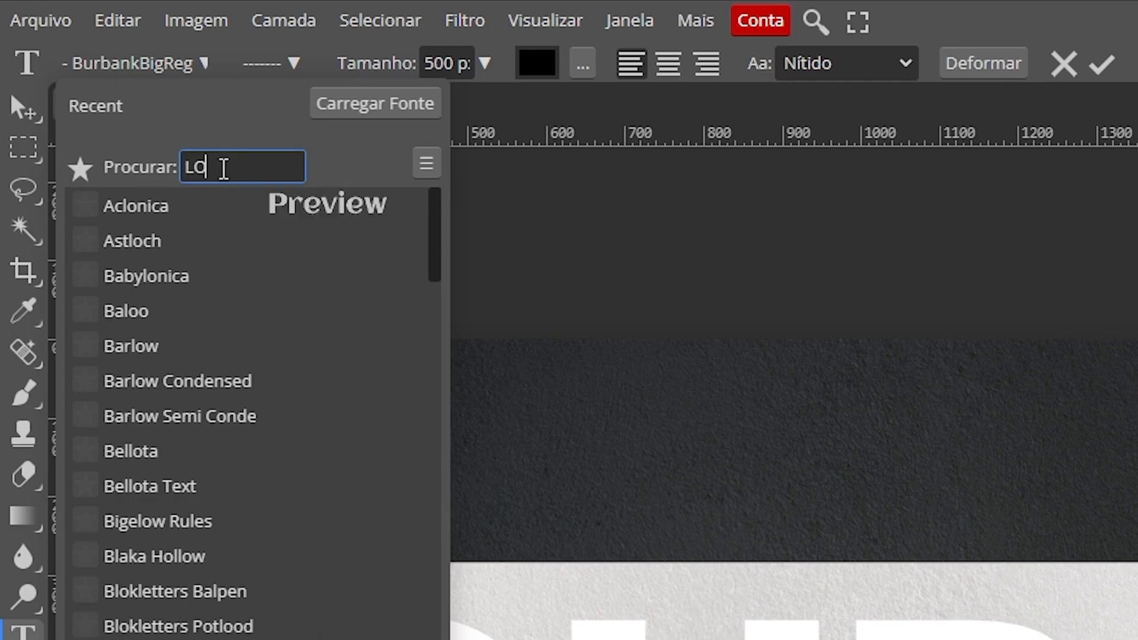
{"action": "type", "text": "BS"}
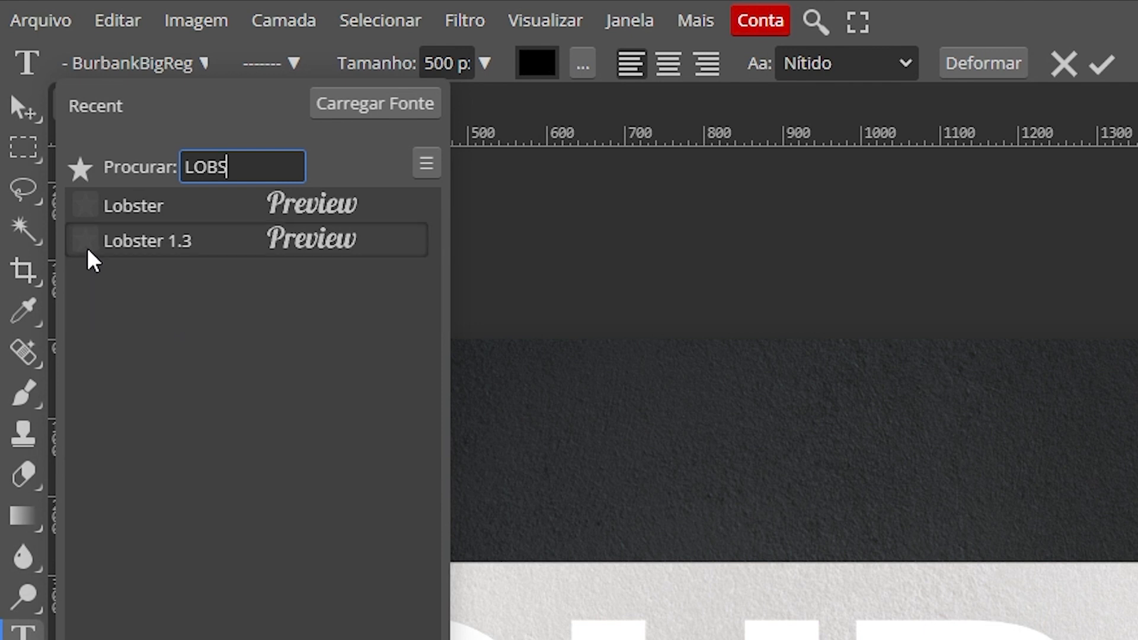
{"action": "left_click", "coordinate": [176, 243]}
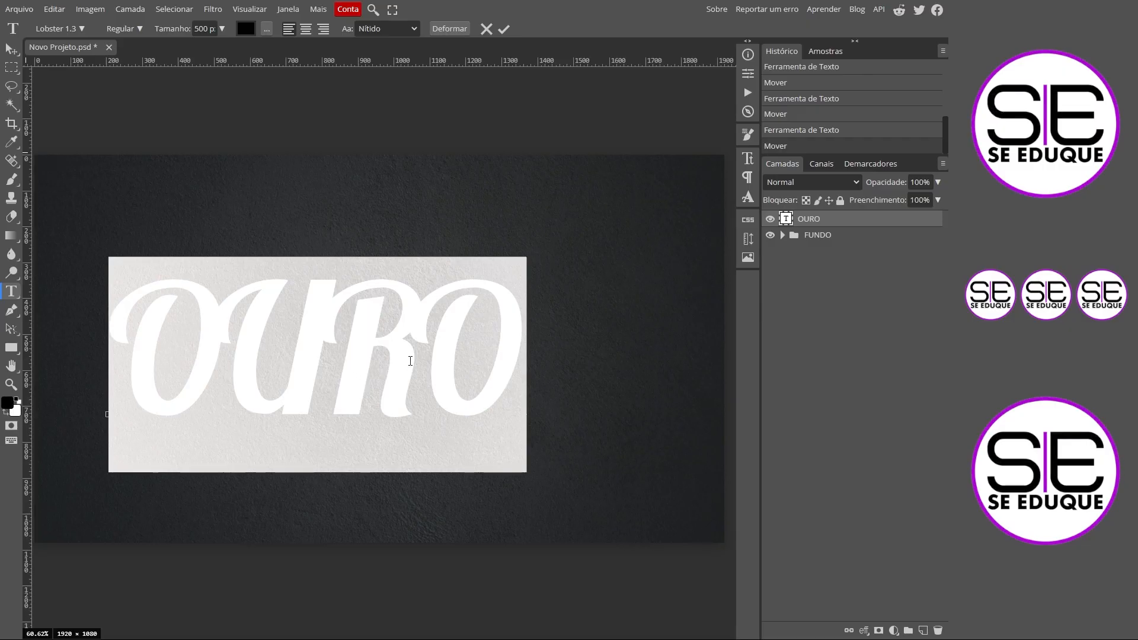
- Replace the capital letters URO after the initial O with lowercase "uro" so the word reads Ouro
{"action": "left_click", "coordinate": [227, 345]}
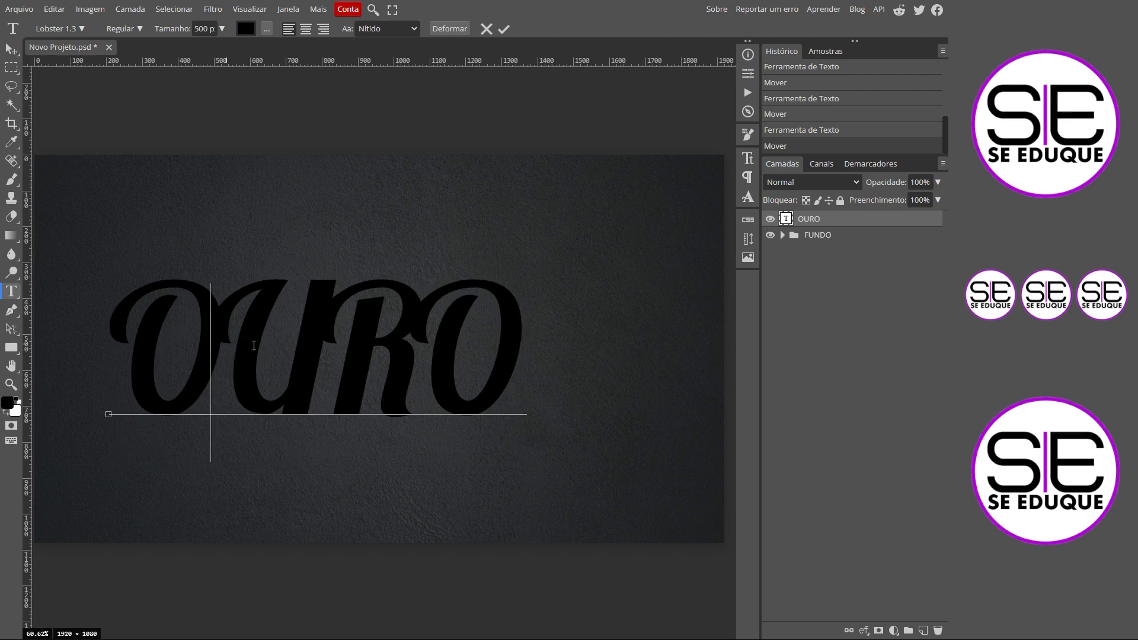
{"action": "type", "text": "uro"}
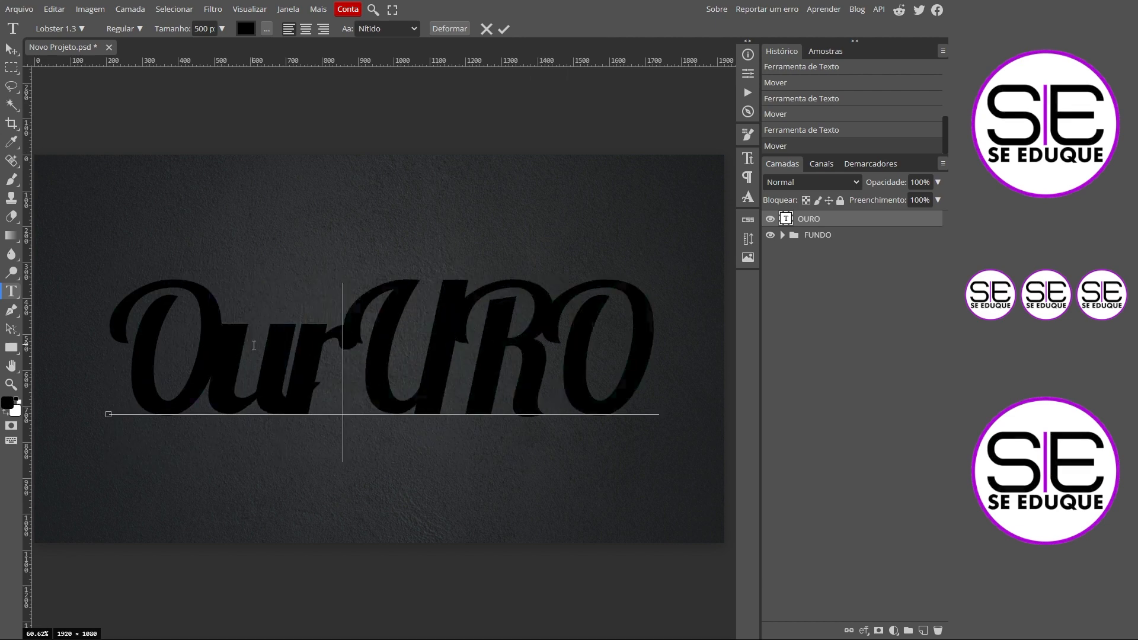
{"action": "key", "text": "Delete"}
{"action": "key", "text": "Delete"}
{"action": "key", "text": "Delete"}
- Loosen the letter spacing of the whole Ouro text to a tracking of -44%
{"action": "double_click", "coordinate": [235, 361]}
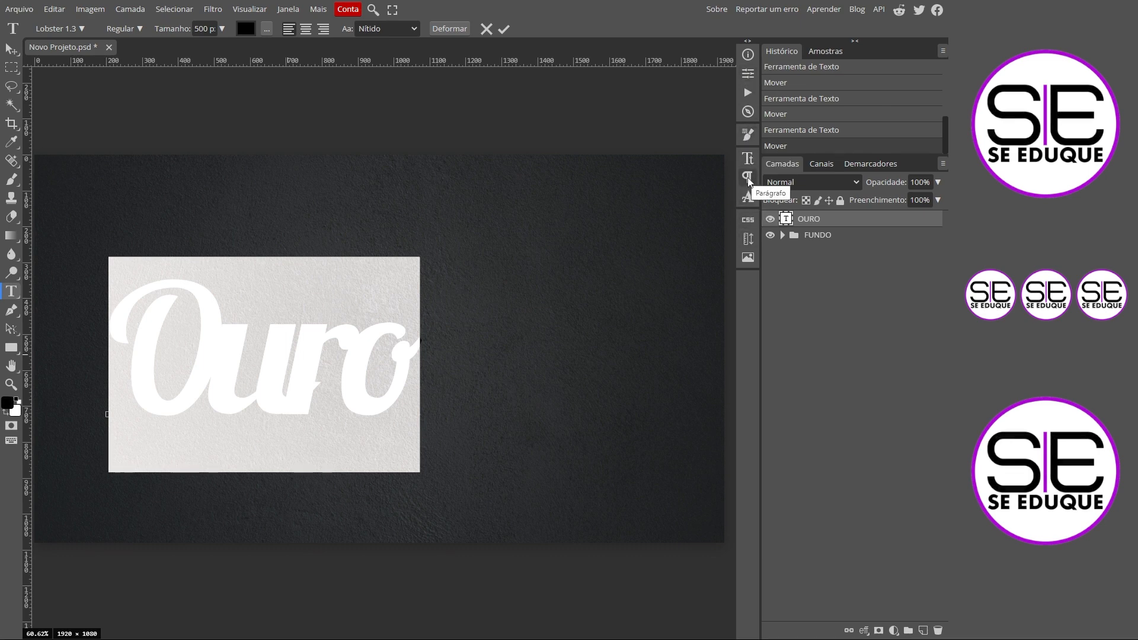
{"action": "left_click", "coordinate": [750, 163]}
{"action": "left_click", "coordinate": [680, 117]}
{"action": "left_click_drag", "start_coordinate": [630, 137], "coordinate": [633, 138]}
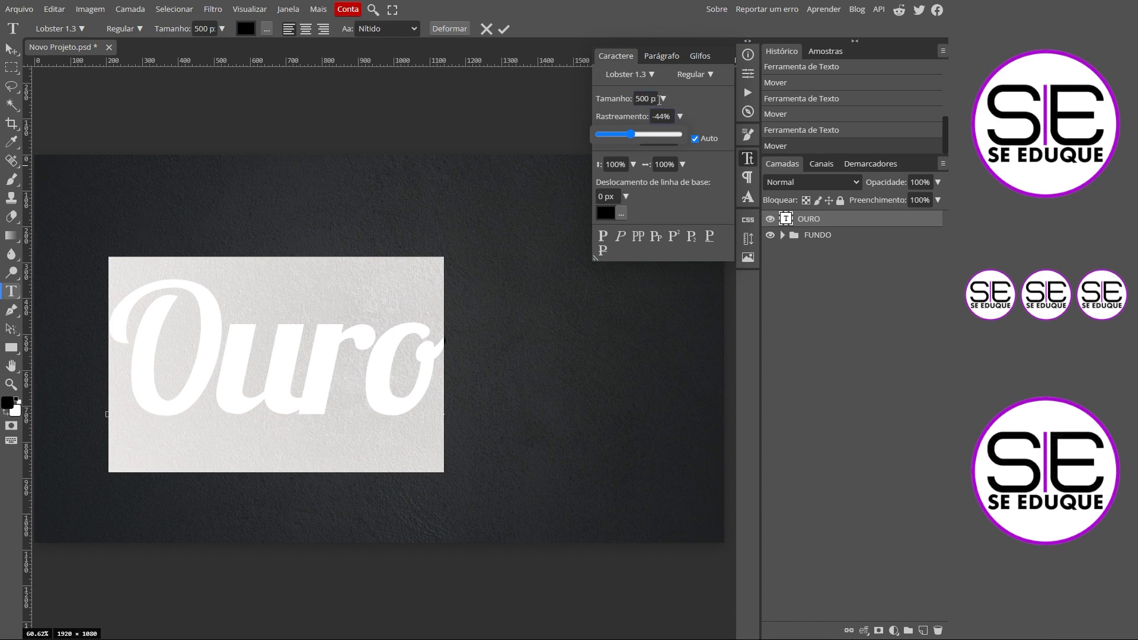
- Enlarge the Ouro text to 715 px and move it right to the centre of the canvas
{"action": "left_click", "coordinate": [663, 99]}
{"action": "left_click_drag", "start_coordinate": [630, 99], "coordinate": [741, 100]}
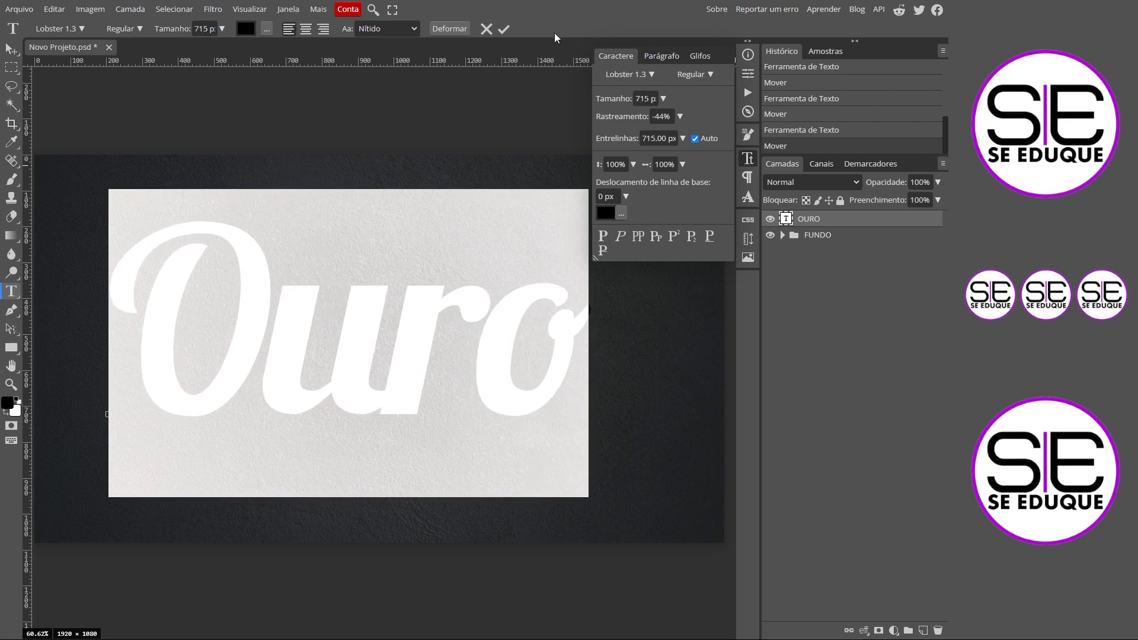
{"action": "left_click", "coordinate": [504, 29]}
{"action": "left_click", "coordinate": [748, 159]}
{"action": "left_click_drag", "start_coordinate": [429, 324], "coordinate": [453, 324]}
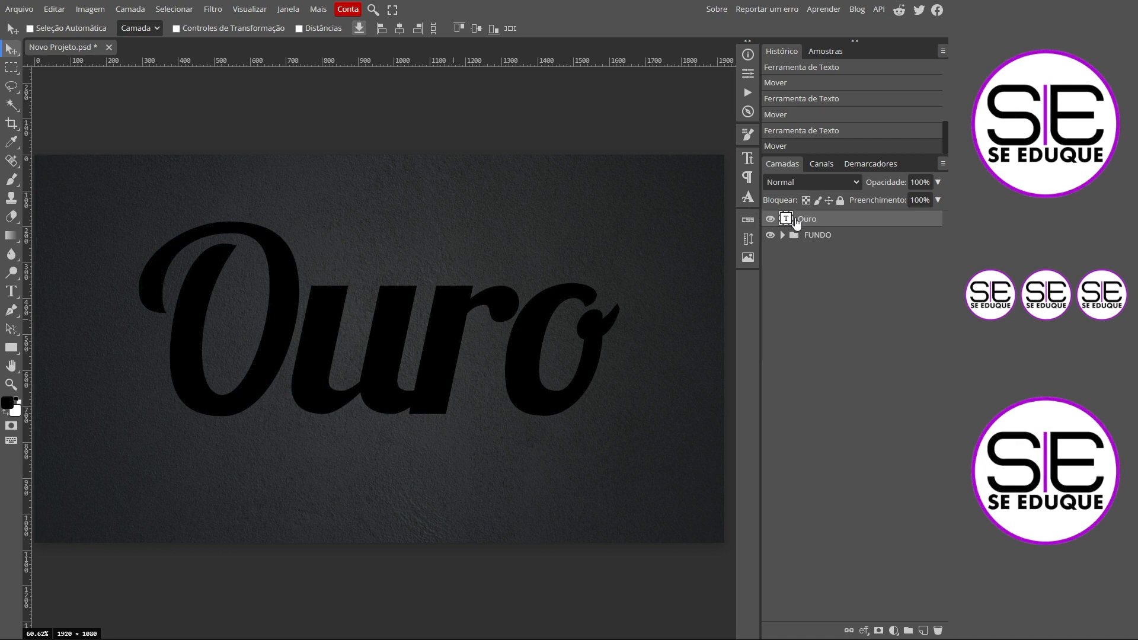
- Add a Bisel e Relevo inner bevel to the Ouro layer with a depth of 400% and a size of 22 px
{"action": "double_click", "coordinate": [824, 224]}
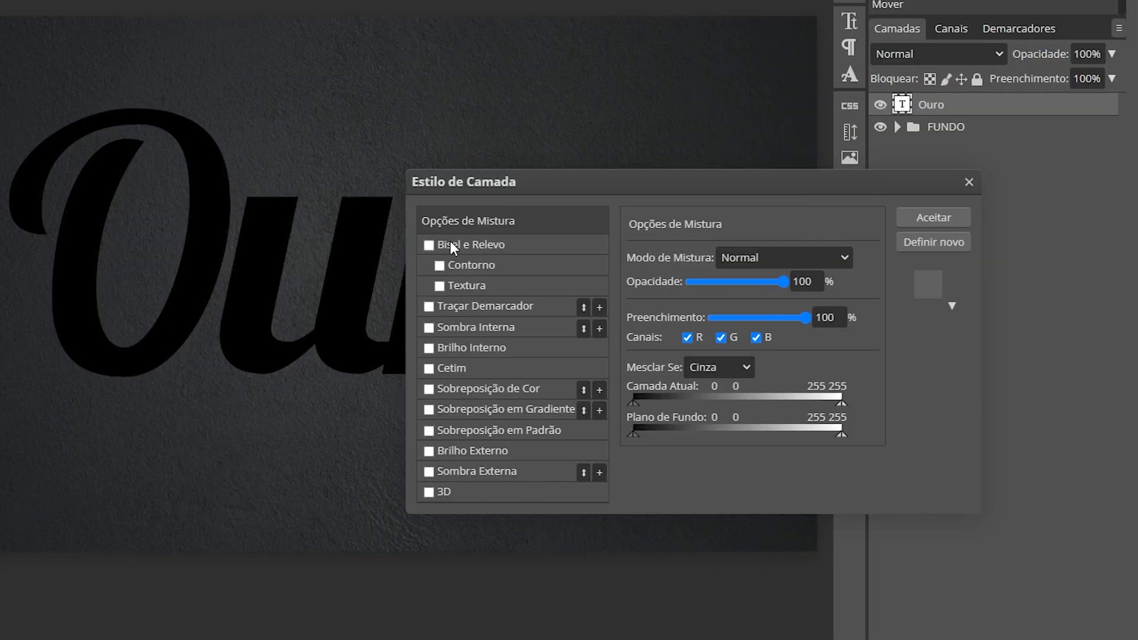
{"action": "left_click", "coordinate": [452, 321]}
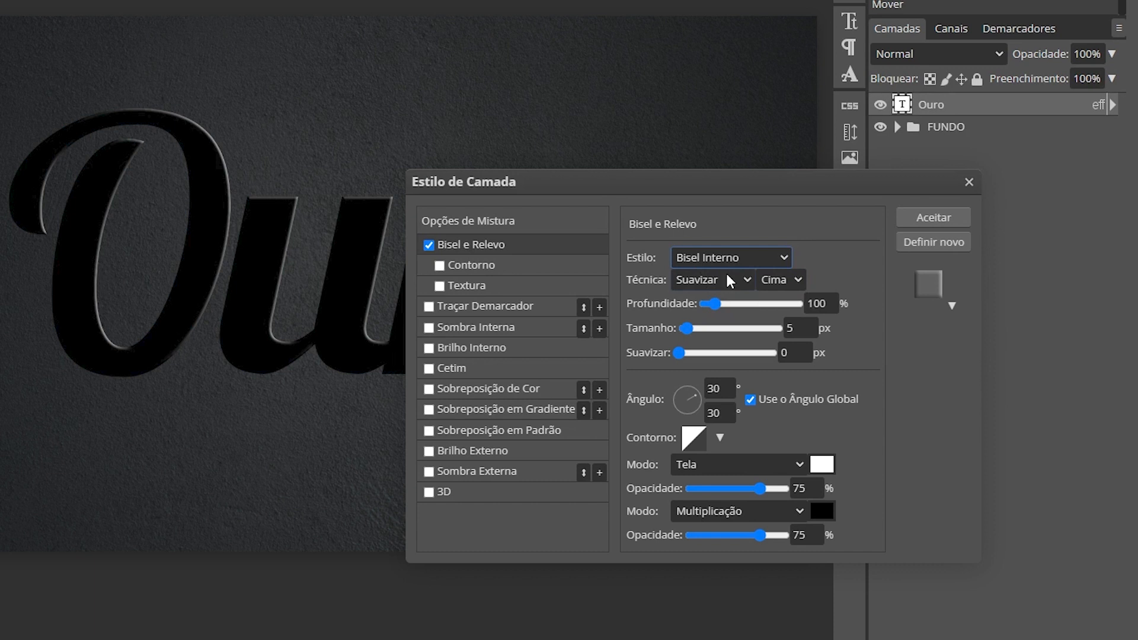
{"action": "left_click_drag", "start_coordinate": [828, 303], "coordinate": [764, 305]}
{"action": "type", "text": "400"}
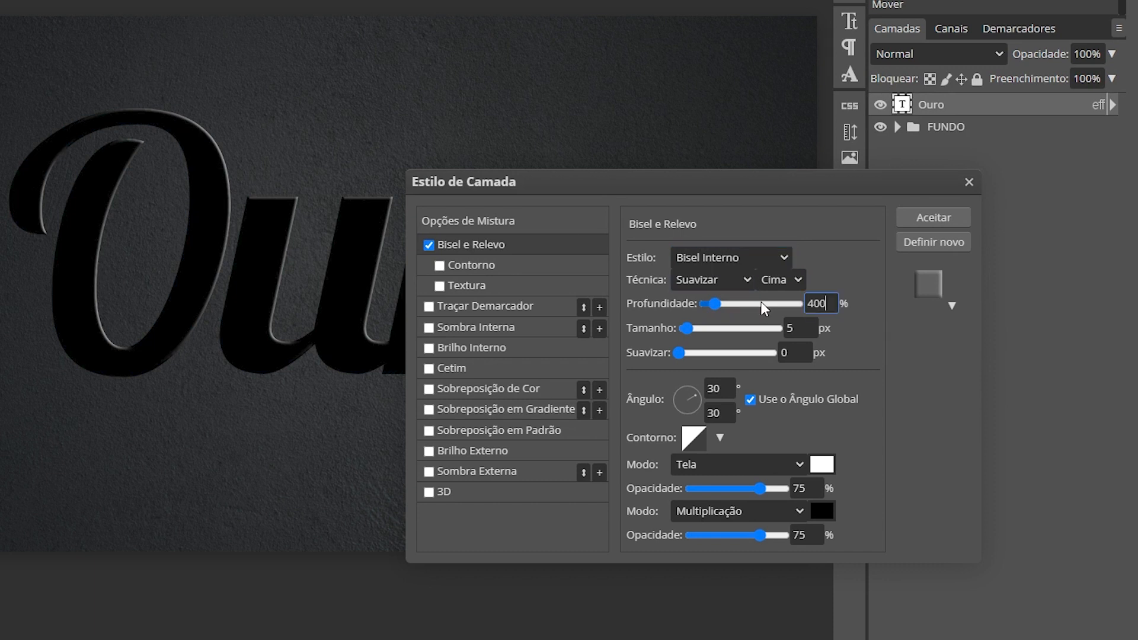
{"action": "key", "text": "ctrl+z"}
{"action": "type", "text": "400"}
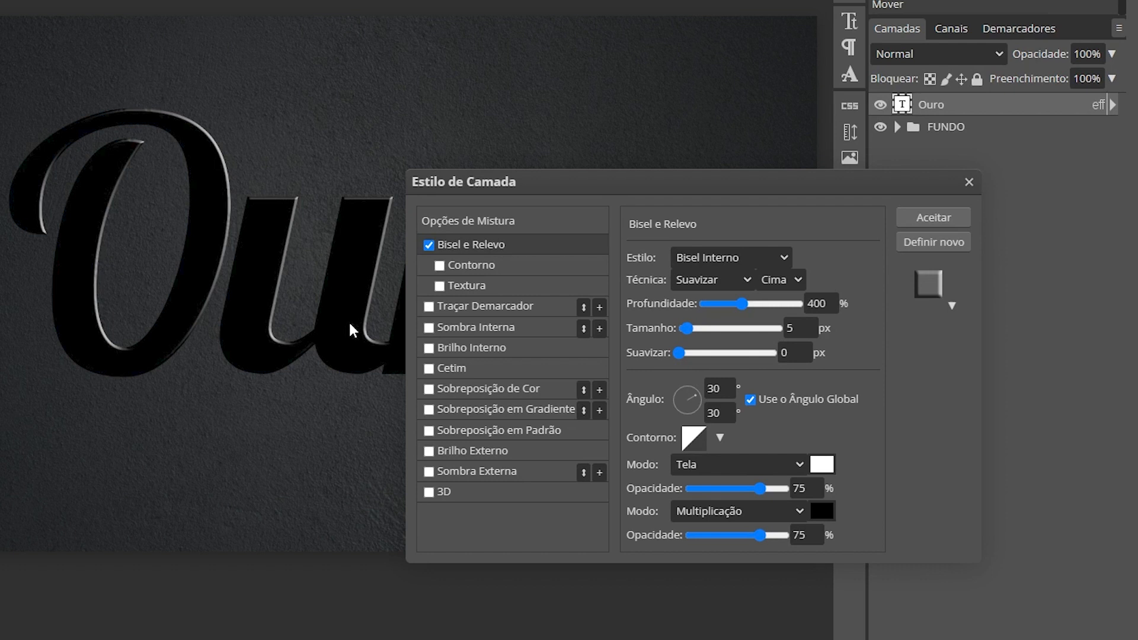
{"action": "left_click", "coordinate": [792, 328]}
{"action": "type", "text": "22"}
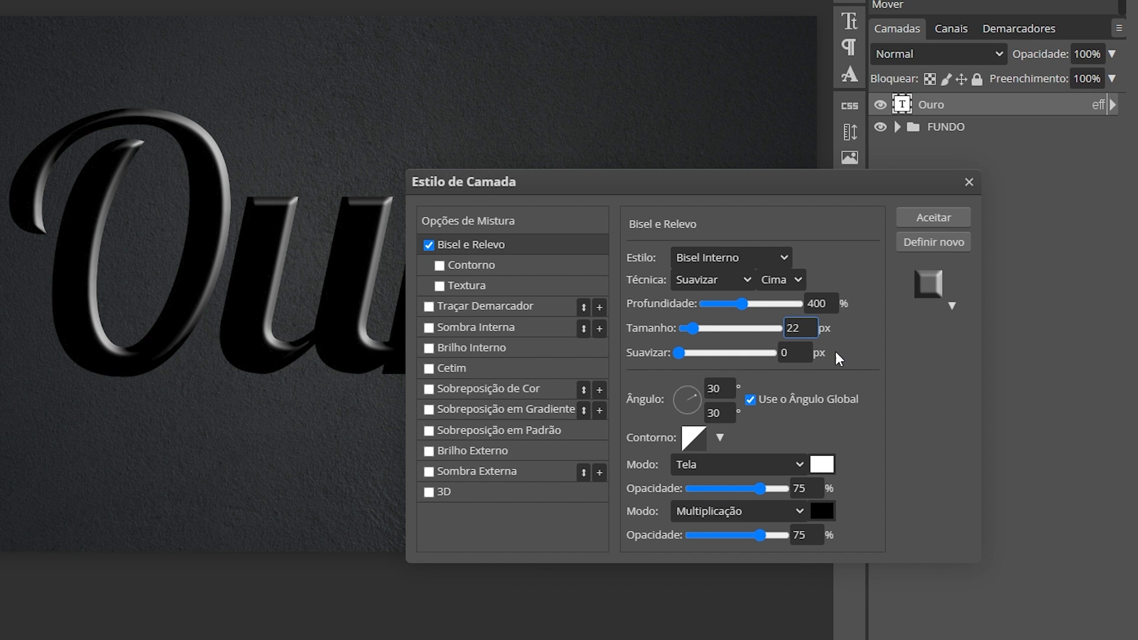
{"action": "key", "text": "Return"}
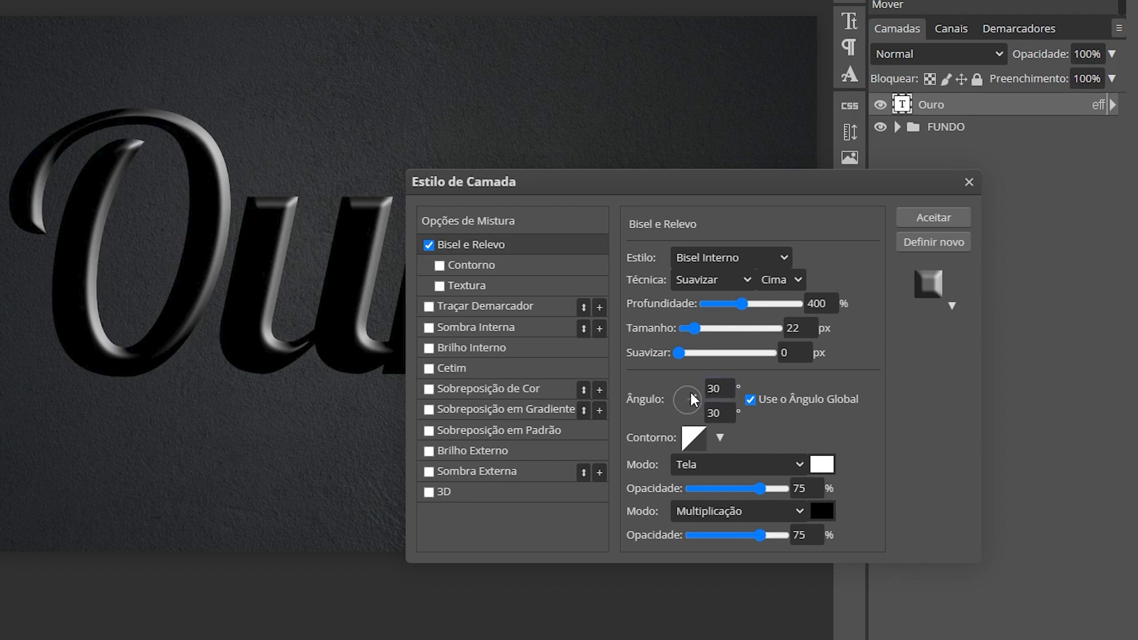
- Set the bevel lighting to a 90° angle and 50° altitude, and apply a linear black-to-white gradient overlay to the Ouro layer
{"action": "left_click", "coordinate": [728, 389]}
{"action": "type", "text": "90"}
{"action": "key", "text": "Return"}
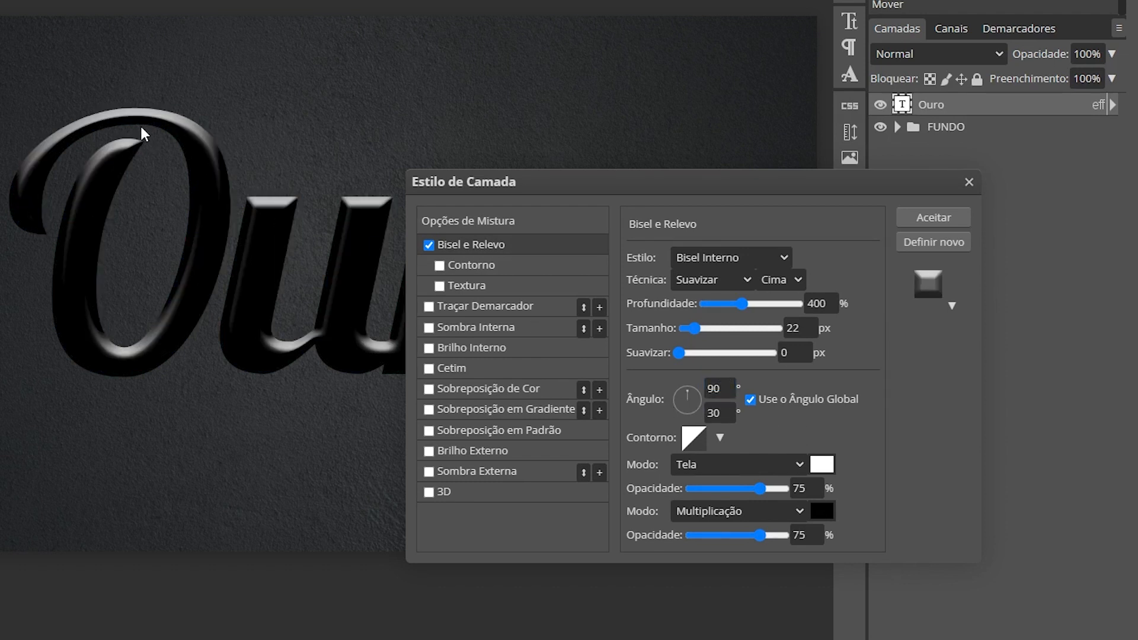
{"action": "left_click_drag", "start_coordinate": [731, 416], "coordinate": [689, 407]}
{"action": "type", "text": "50"}
{"action": "key", "text": "Return"}
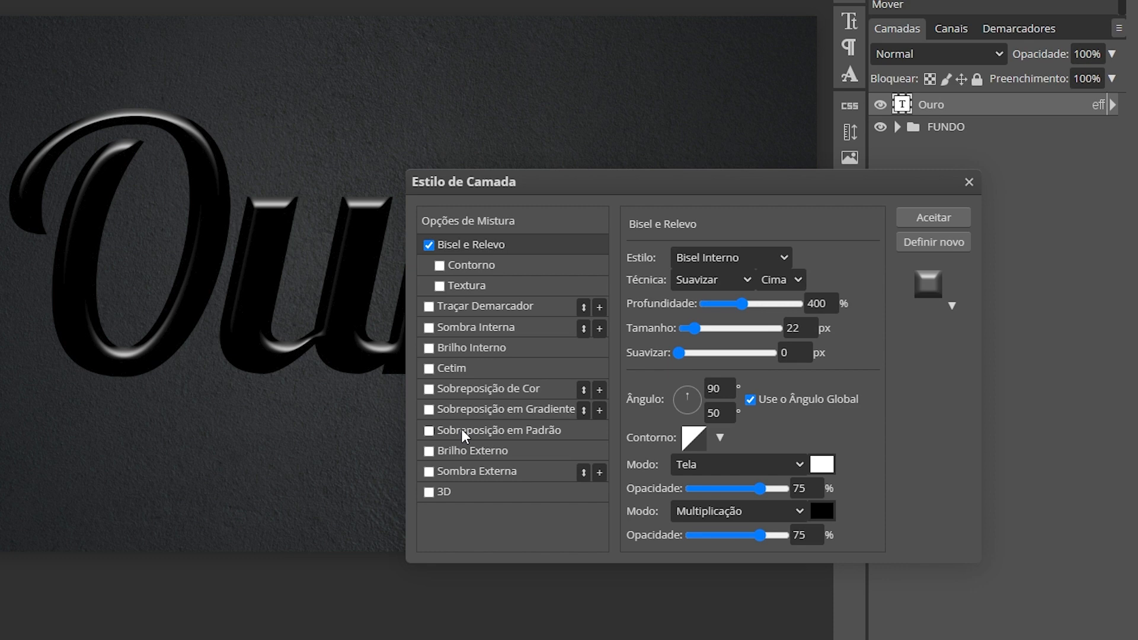
{"action": "left_click", "coordinate": [428, 411]}
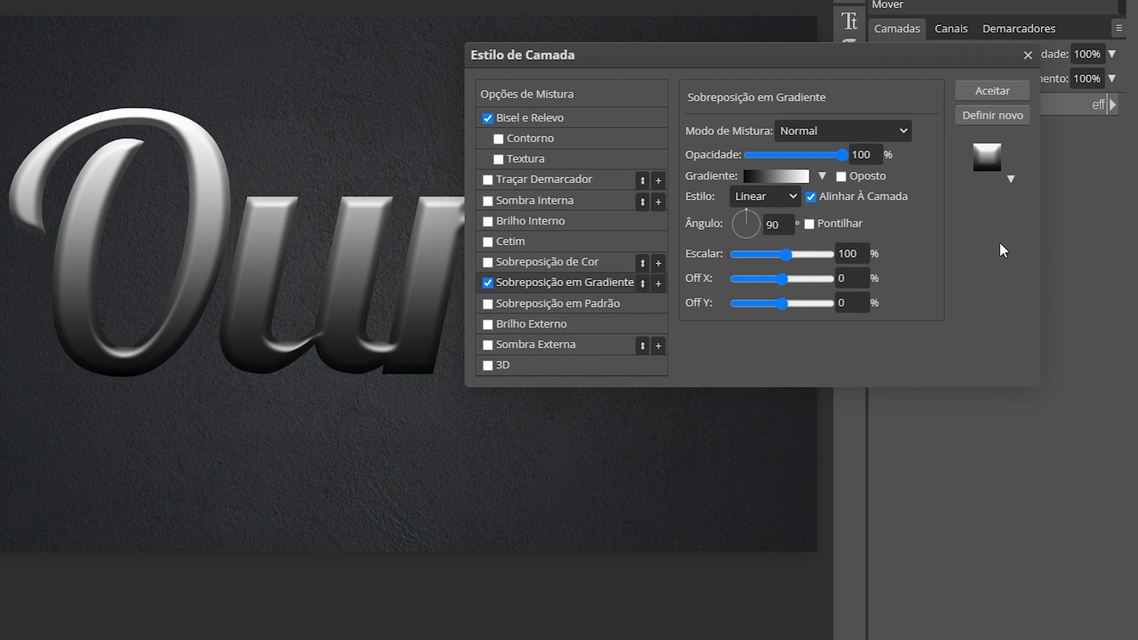
{"action": "left_click", "coordinate": [989, 90]}
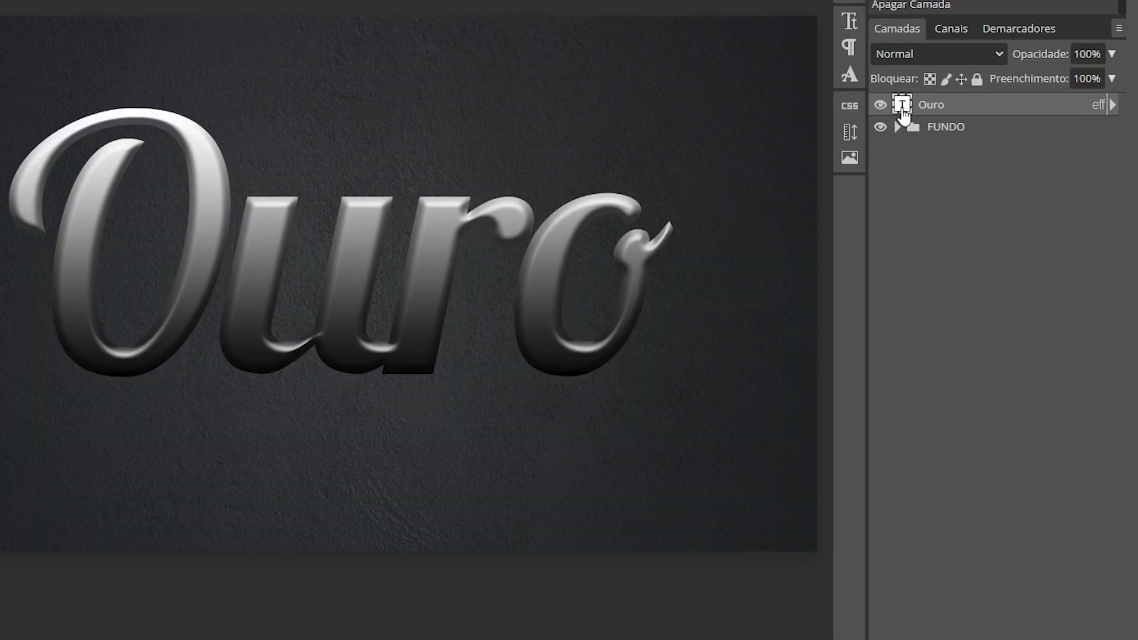
- Create a folder named TEXTO, put the Ouro text layer inside it and expand the folder
{"action": "left_click", "coordinate": [1031, 639]}
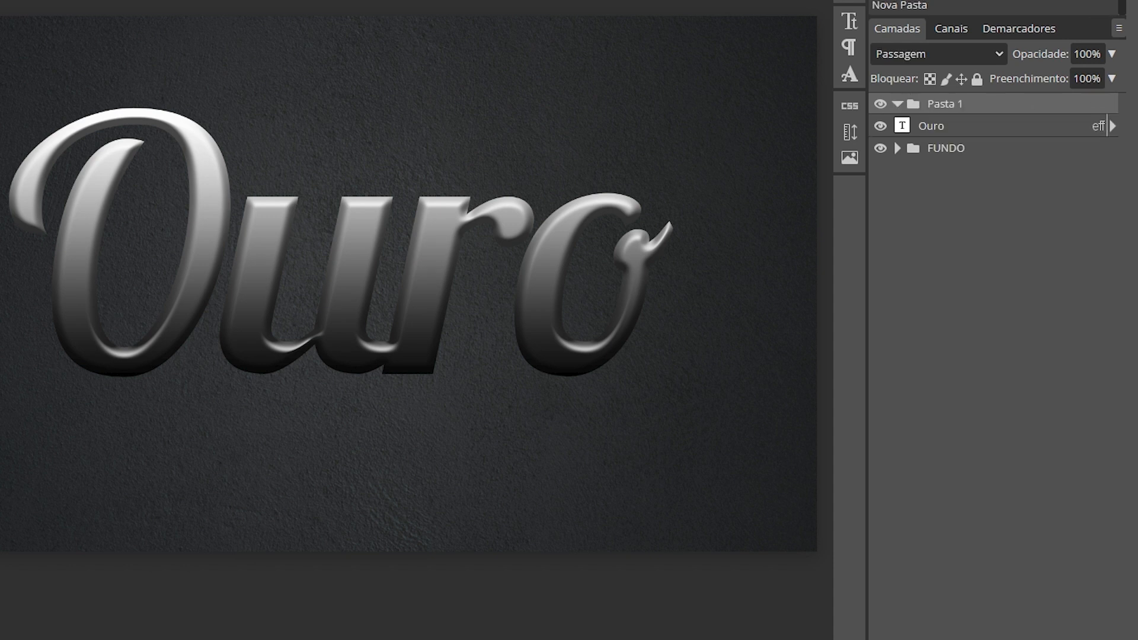
{"action": "double_click", "coordinate": [946, 103]}
{"action": "type", "text": "TEXTO"}
{"action": "key", "text": "Return"}
{"action": "left_click_drag", "start_coordinate": [906, 131], "coordinate": [929, 108]}
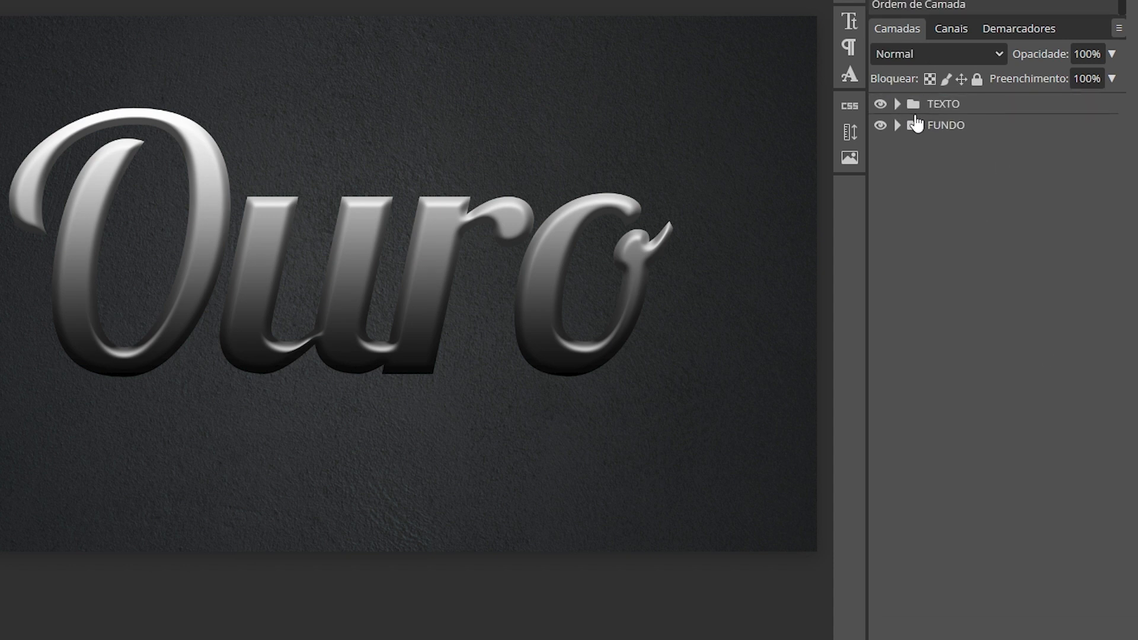
{"action": "left_click", "coordinate": [898, 104]}
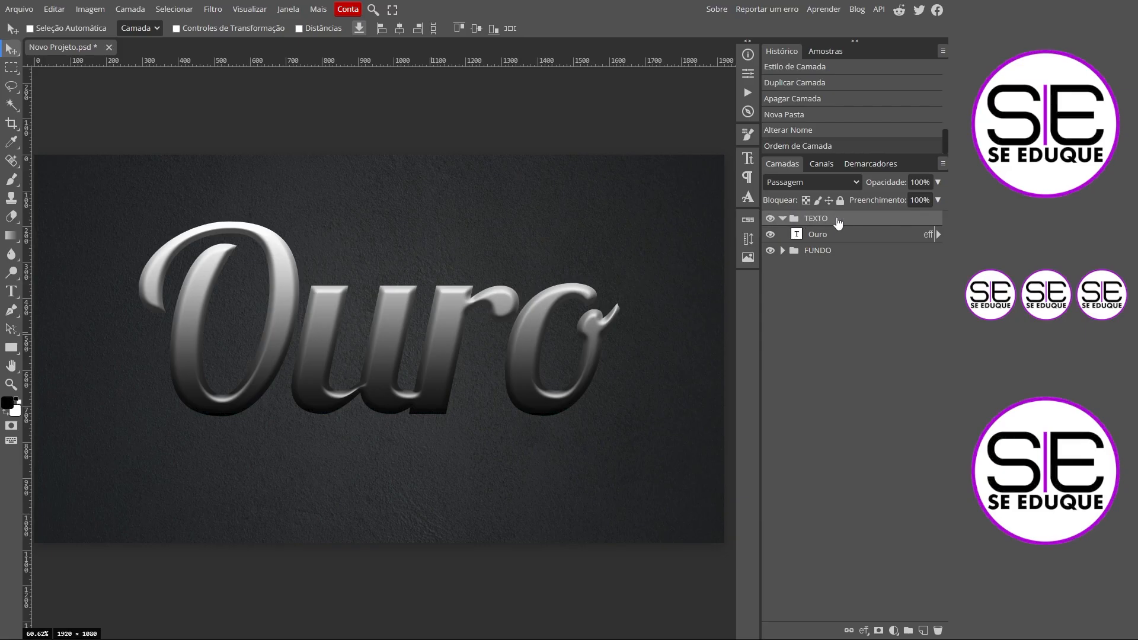
- Add a drop shadow to the TEXTO folder with 60% opacity, 27 px distance and 55 px size
{"action": "double_click", "coordinate": [838, 220]}
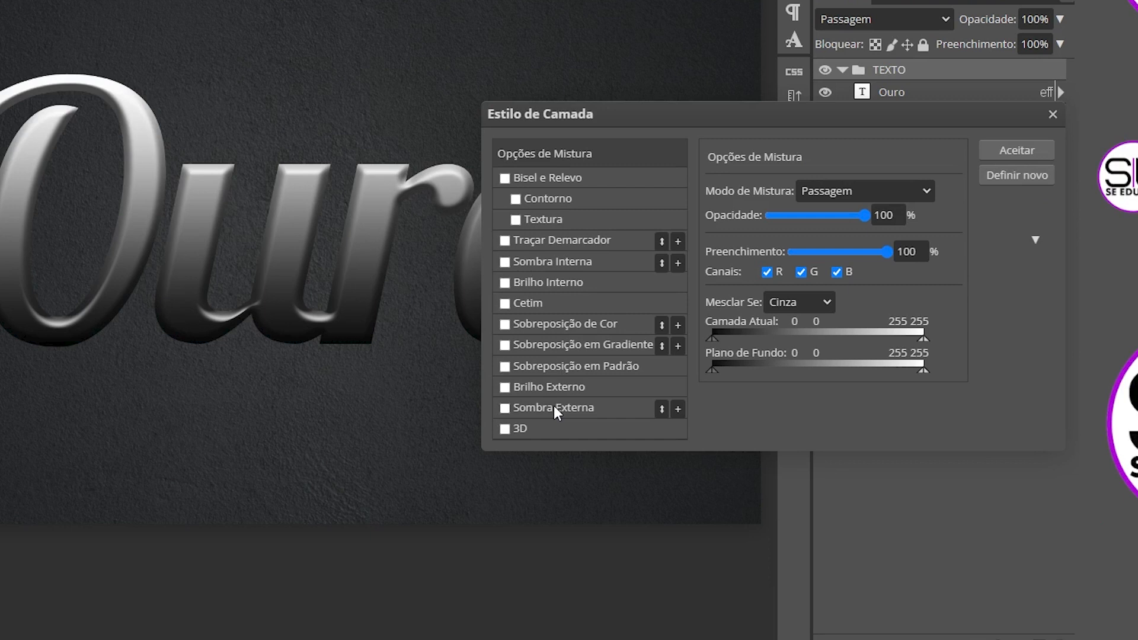
{"action": "left_click", "coordinate": [554, 407]}
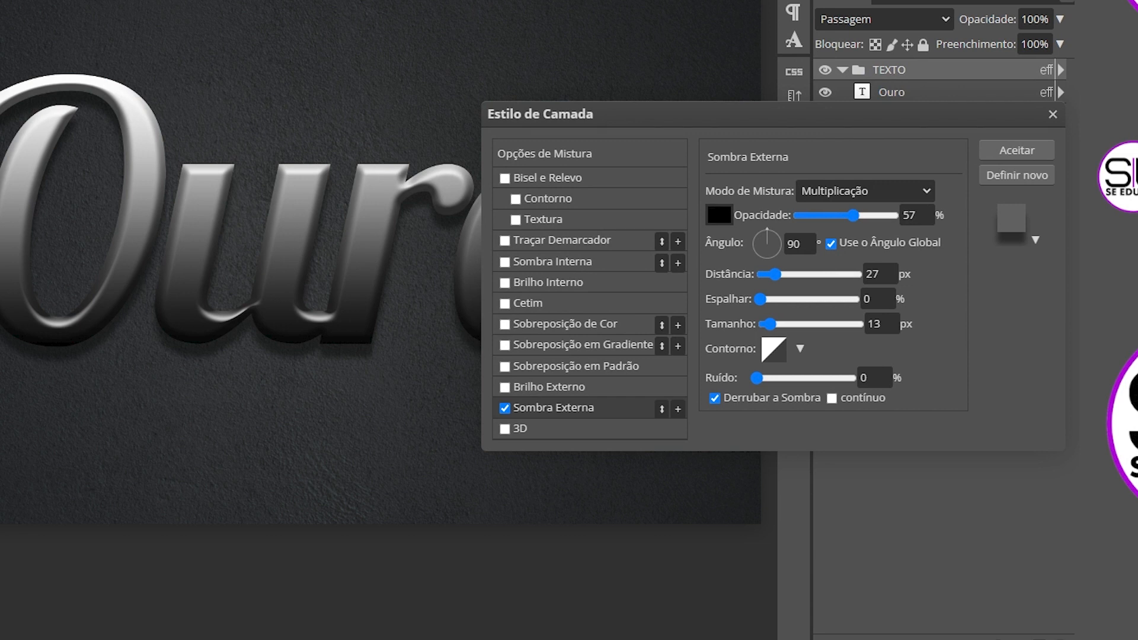
{"action": "left_click_drag", "start_coordinate": [856, 218], "coordinate": [853, 217]}
{"action": "double_click", "coordinate": [916, 216]}
{"action": "type", "text": "60"}
{"action": "key", "text": "Return"}
{"action": "left_click", "coordinate": [874, 274]}
{"action": "left_click", "coordinate": [874, 297]}
{"action": "left_click", "coordinate": [845, 340]}
{"action": "mouse_move", "coordinate": [773, 324]}
{"action": "left_mouse_down"}
{"action": "mouse_move", "coordinate": [801, 318]}
{"action": "mouse_move", "coordinate": [789, 319]}
{"action": "left_mouse_up"}
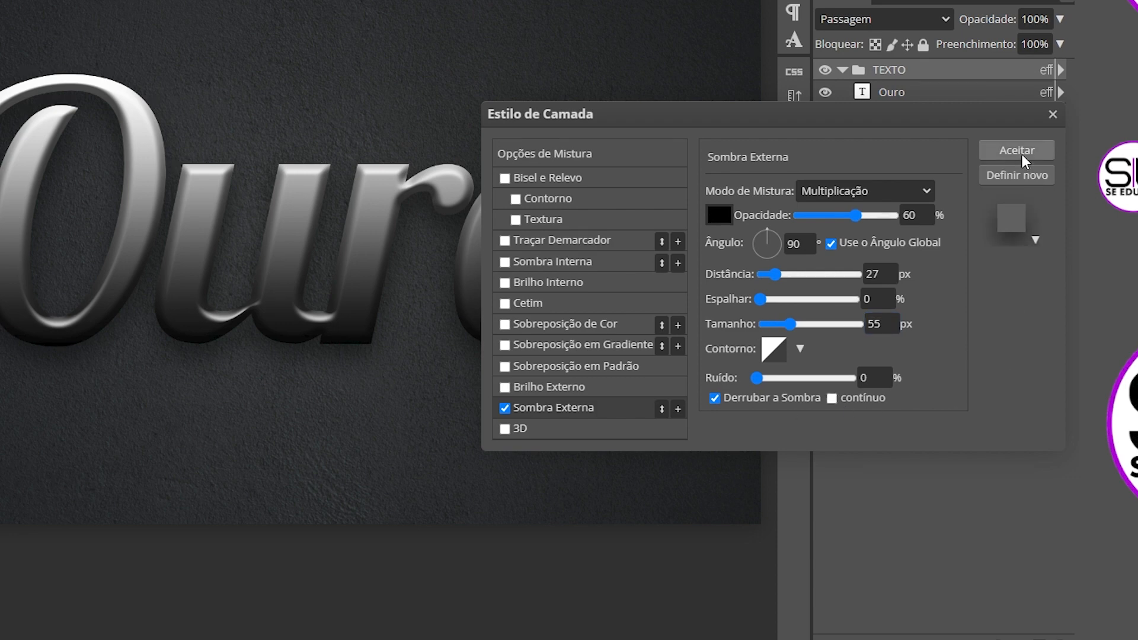
{"action": "left_click", "coordinate": [1022, 154]}
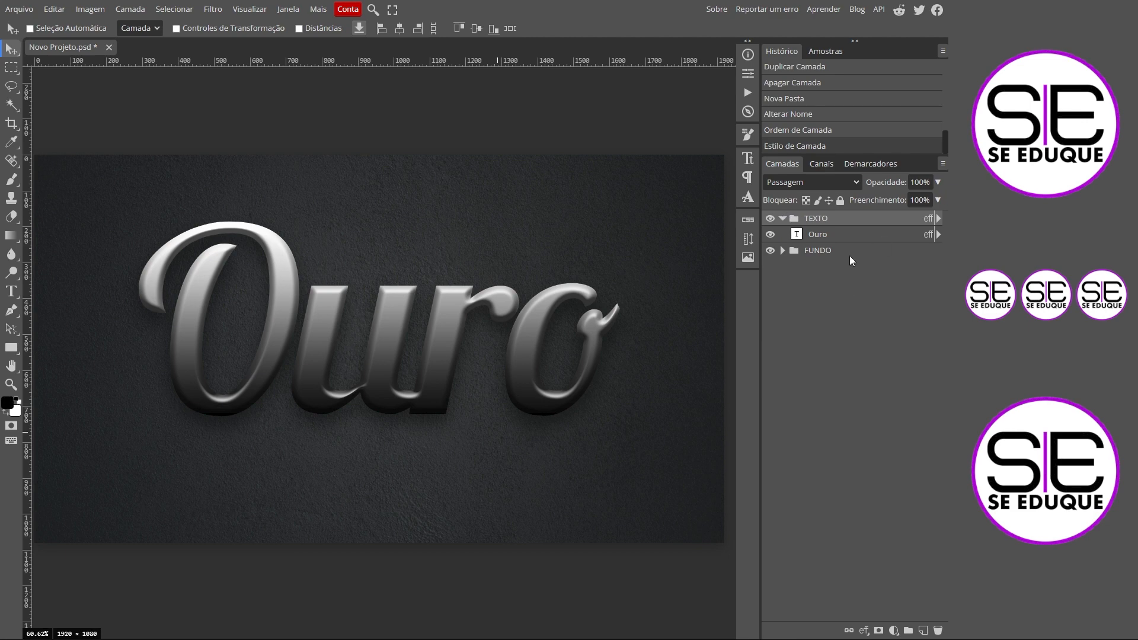
- Add a Curvas adjustment layer above the TEXTO folder and clip it to the folder
{"action": "left_click", "coordinate": [893, 631]}
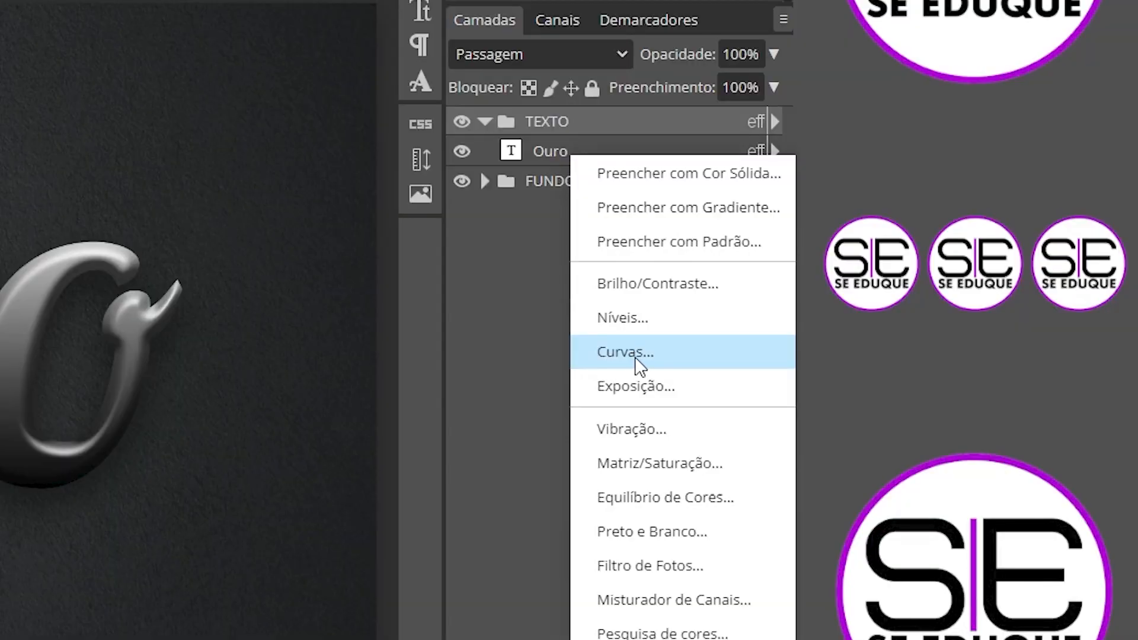
{"action": "left_click", "coordinate": [844, 344]}
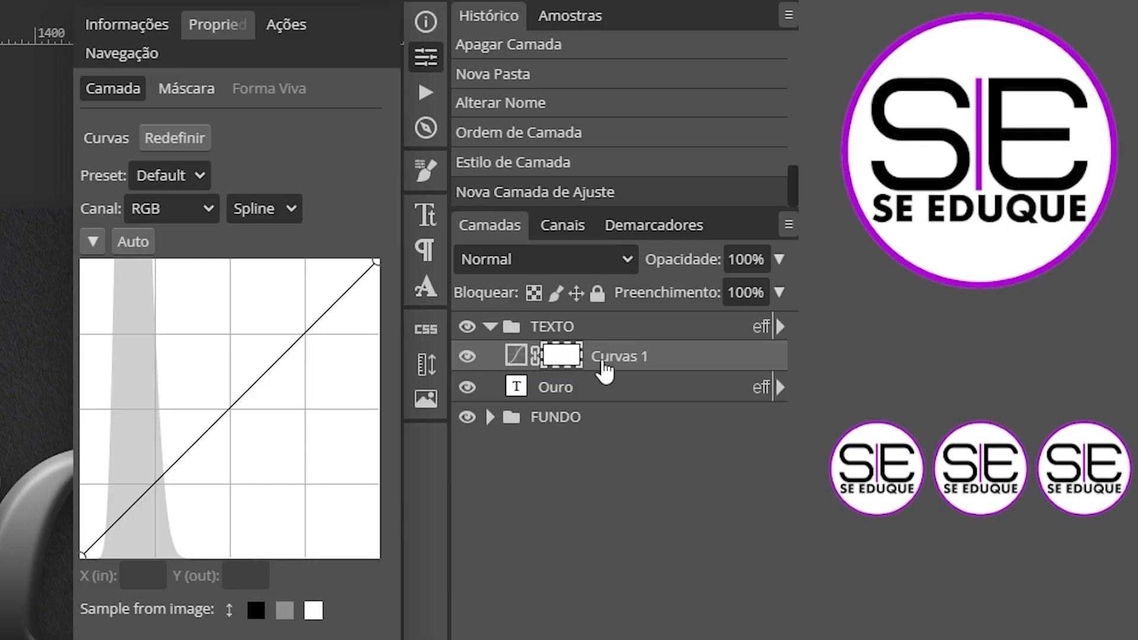
{"action": "left_click_drag", "start_coordinate": [520, 360], "coordinate": [516, 326]}
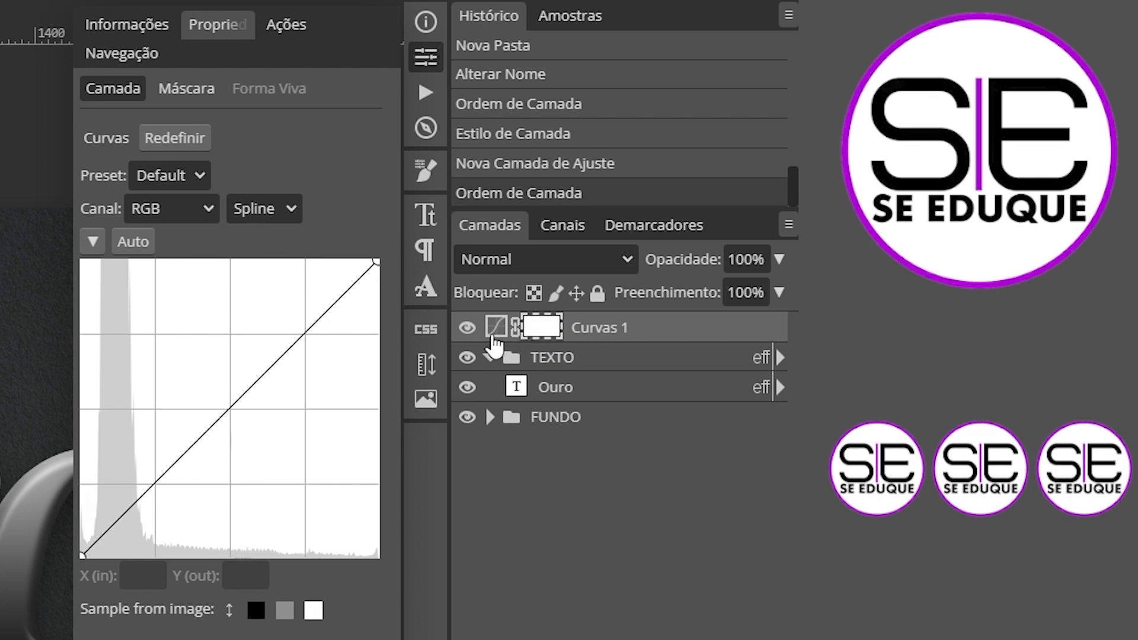
{"action": "right_click", "coordinate": [495, 343]}
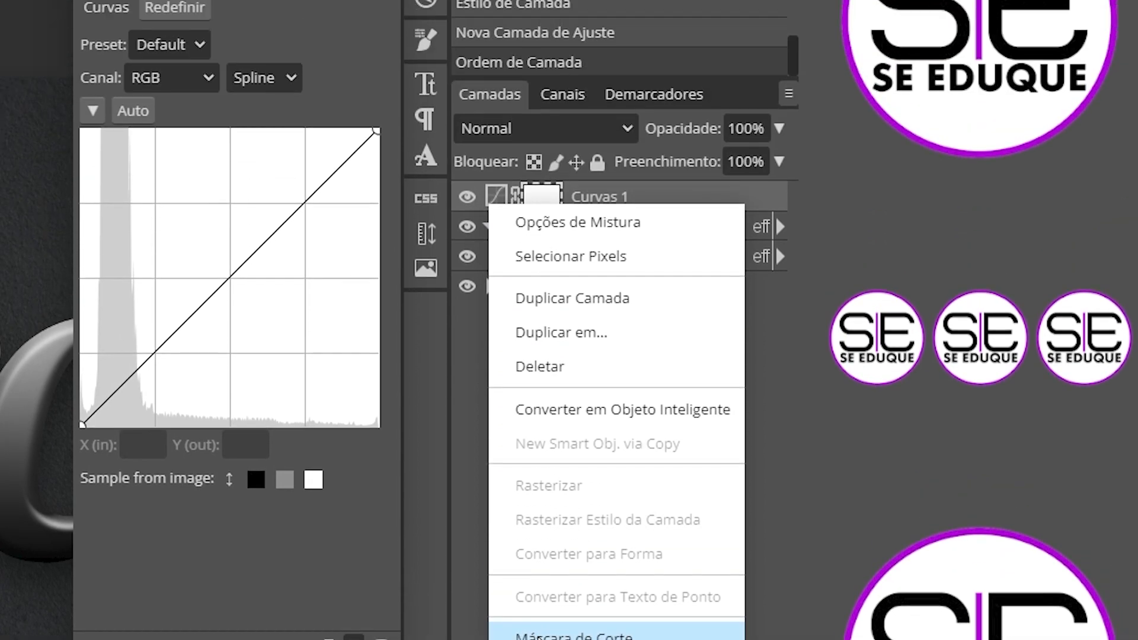
{"action": "left_click", "coordinate": [523, 465]}
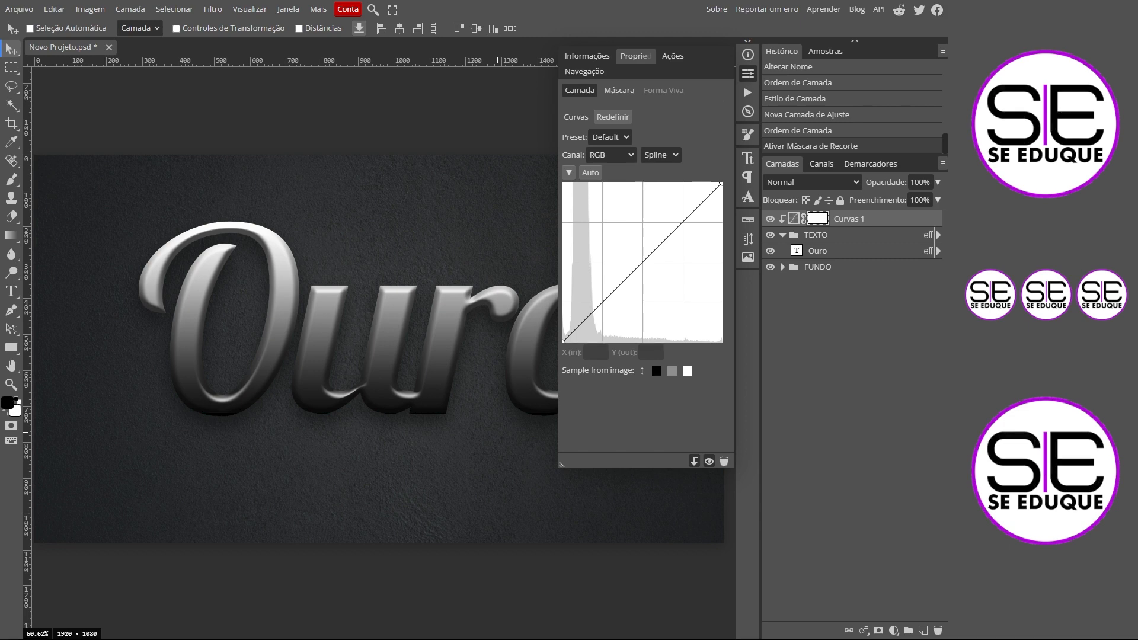
- Add five points spread along the diagonal of the RGB curve in the Curvas 1 adjustment
{"action": "left_click", "coordinate": [591, 312]}
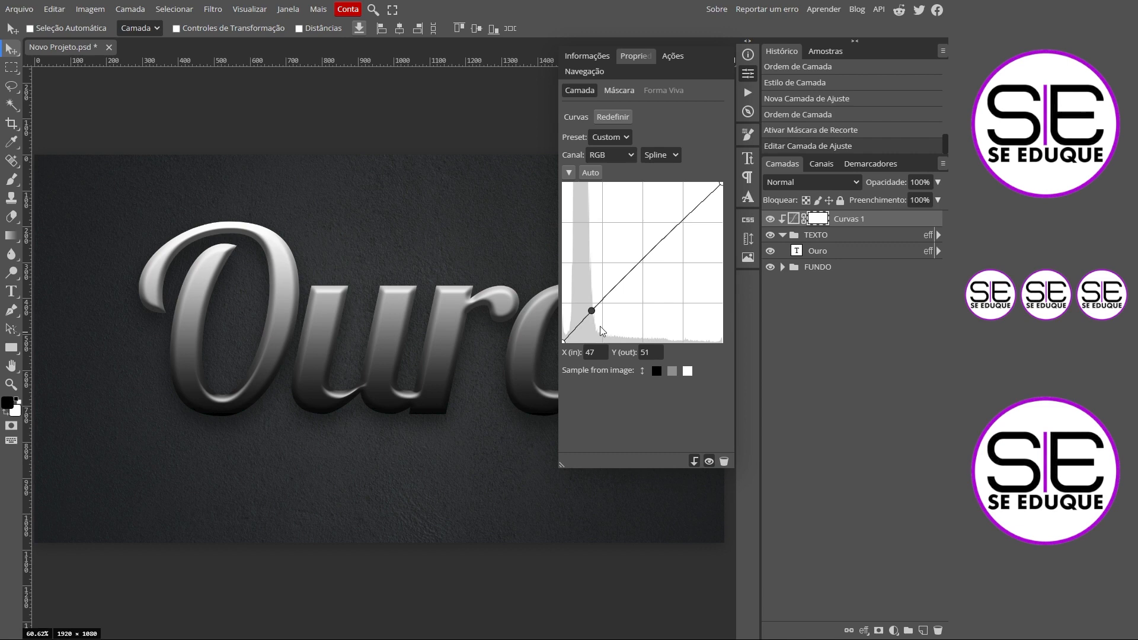
{"action": "left_click", "coordinate": [615, 287]}
{"action": "left_click", "coordinate": [643, 256]}
{"action": "left_click", "coordinate": [666, 232]}
{"action": "left_click", "coordinate": [687, 212]}
{"action": "left_click", "coordinate": [593, 313]}
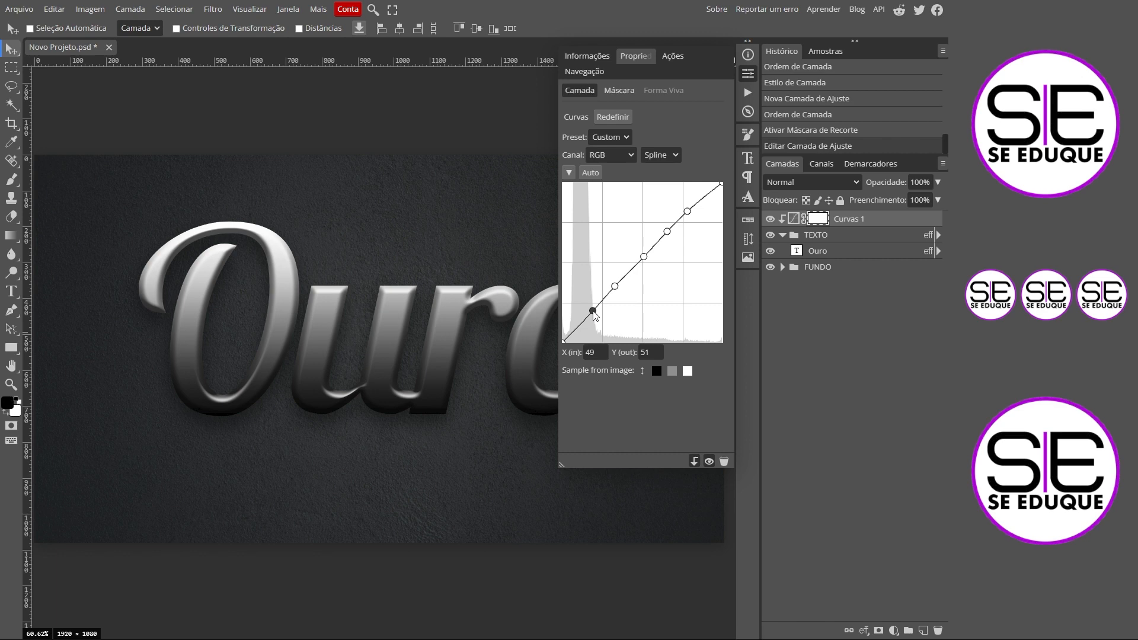
- Shape the RGB curve into a wave with two peaks and two dips, placing the first point at input 44, output 170
{"action": "left_click_drag", "start_coordinate": [592, 310], "coordinate": [590, 237]}
{"action": "left_click", "coordinate": [615, 286]}
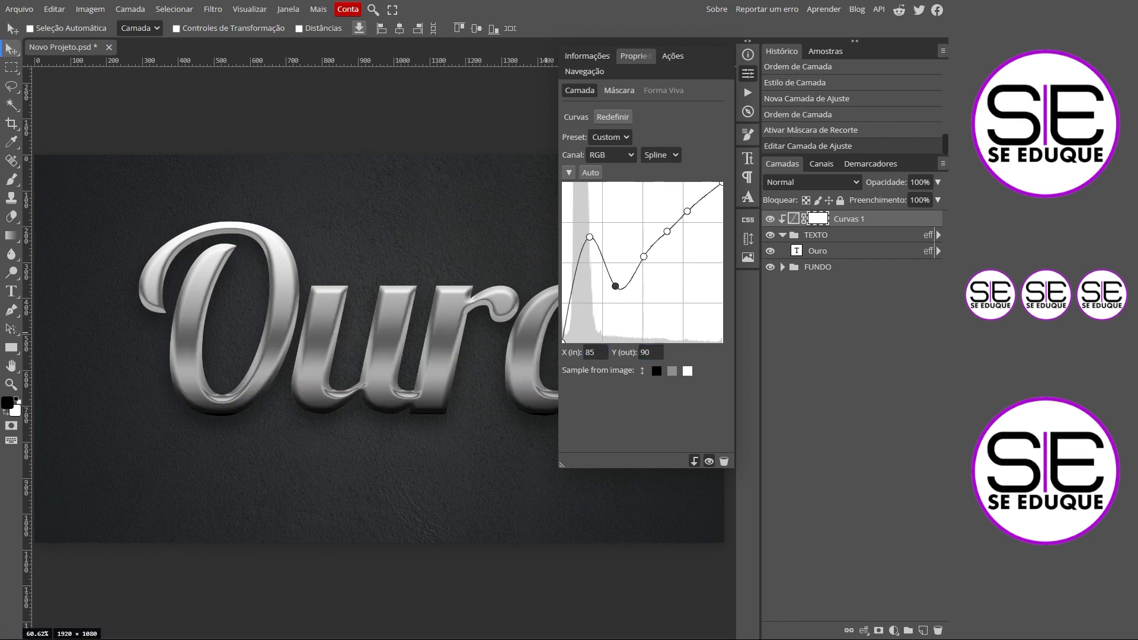
{"action": "left_click_drag", "start_coordinate": [616, 286], "coordinate": [614, 314]}
{"action": "mouse_move", "coordinate": [668, 231]}
{"action": "left_mouse_down"}
{"action": "mouse_move", "coordinate": [631, 224]}
{"action": "mouse_move", "coordinate": [640, 297]}
{"action": "mouse_move", "coordinate": [644, 229]}
{"action": "mouse_move", "coordinate": [690, 298]}
{"action": "mouse_move", "coordinate": [681, 326]}
{"action": "mouse_move", "coordinate": [637, 212]}
{"action": "left_mouse_up"}
{"action": "mouse_move", "coordinate": [613, 312]}
{"action": "left_mouse_down"}
{"action": "mouse_move", "coordinate": [616, 332]}
{"action": "mouse_move", "coordinate": [606, 252]}
{"action": "left_mouse_up"}
{"action": "left_click", "coordinate": [589, 237]}
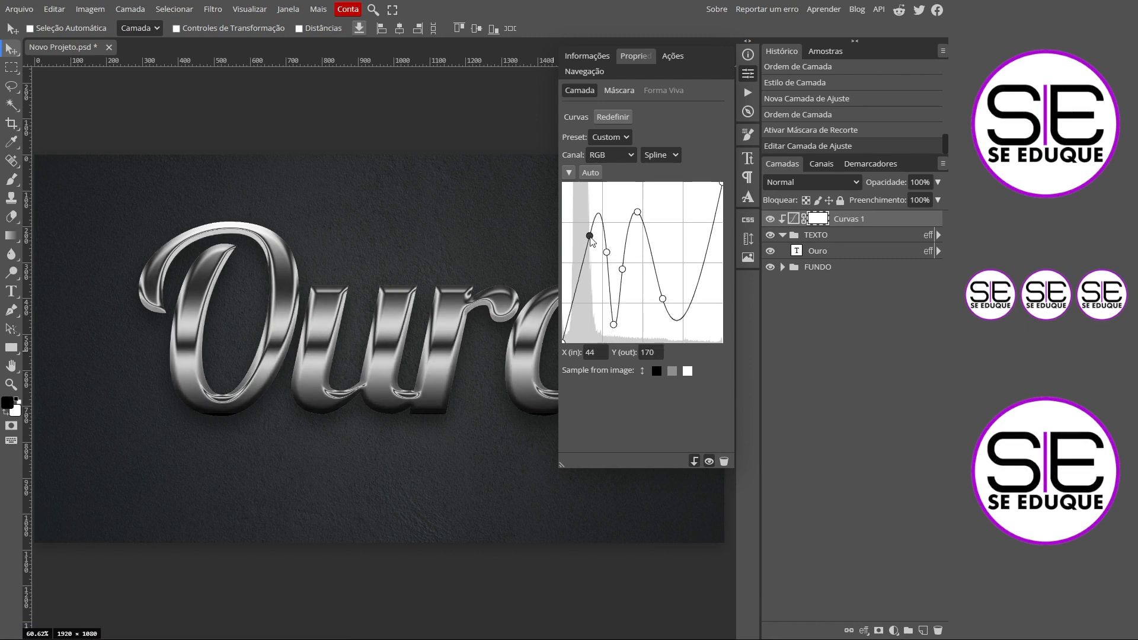
- Place the second peak's point at input 118, output 219, and delete the point before it and the Curvas 1 mask
{"action": "left_click_drag", "start_coordinate": [638, 212], "coordinate": [638, 201]}
{"action": "left_click", "coordinate": [623, 269]}
{"action": "key", "text": "Delete"}
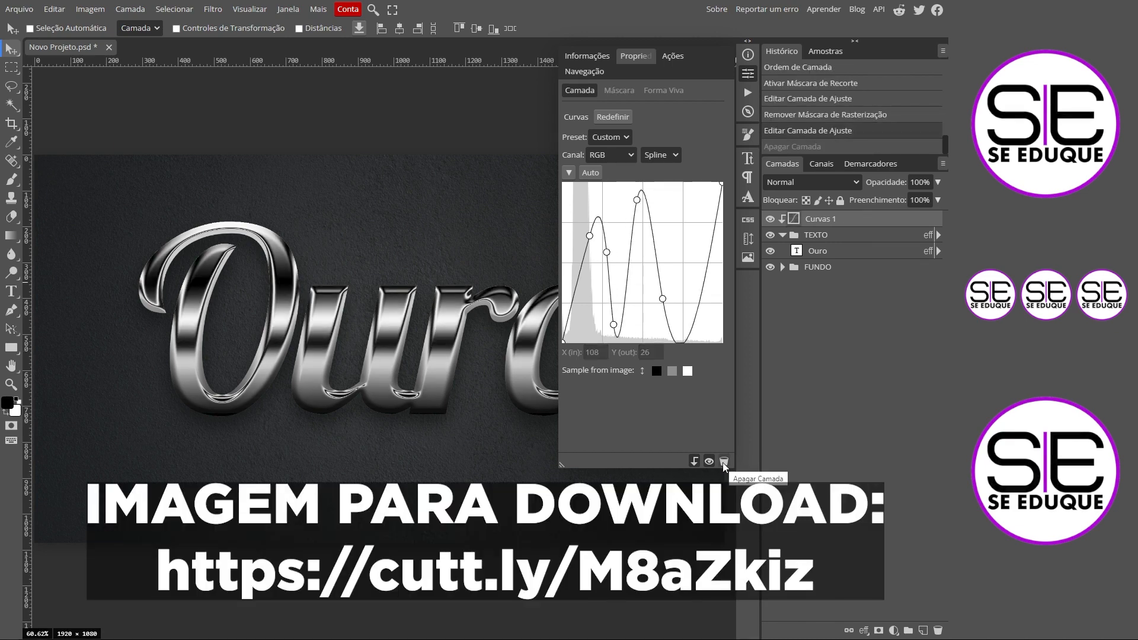
{"action": "mouse_move", "coordinate": [637, 202]}
{"action": "left_mouse_down"}
{"action": "mouse_move", "coordinate": [636, 215]}
{"action": "mouse_move", "coordinate": [636, 204]}
{"action": "left_mouse_up"}
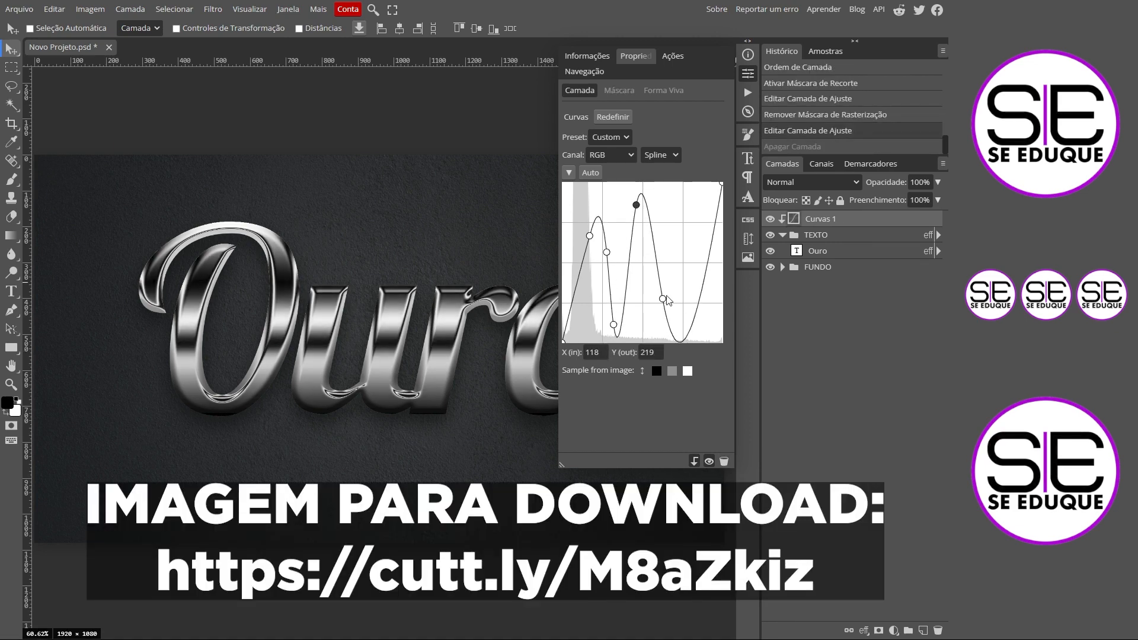
- Soften both dips of the curve and fine-tune its points, with the first at about input 39, output 171, and close the curve settings
{"action": "left_click_drag", "start_coordinate": [664, 297], "coordinate": [666, 289]}
{"action": "left_click_drag", "start_coordinate": [614, 327], "coordinate": [613, 306]}
{"action": "left_click", "coordinate": [607, 248]}
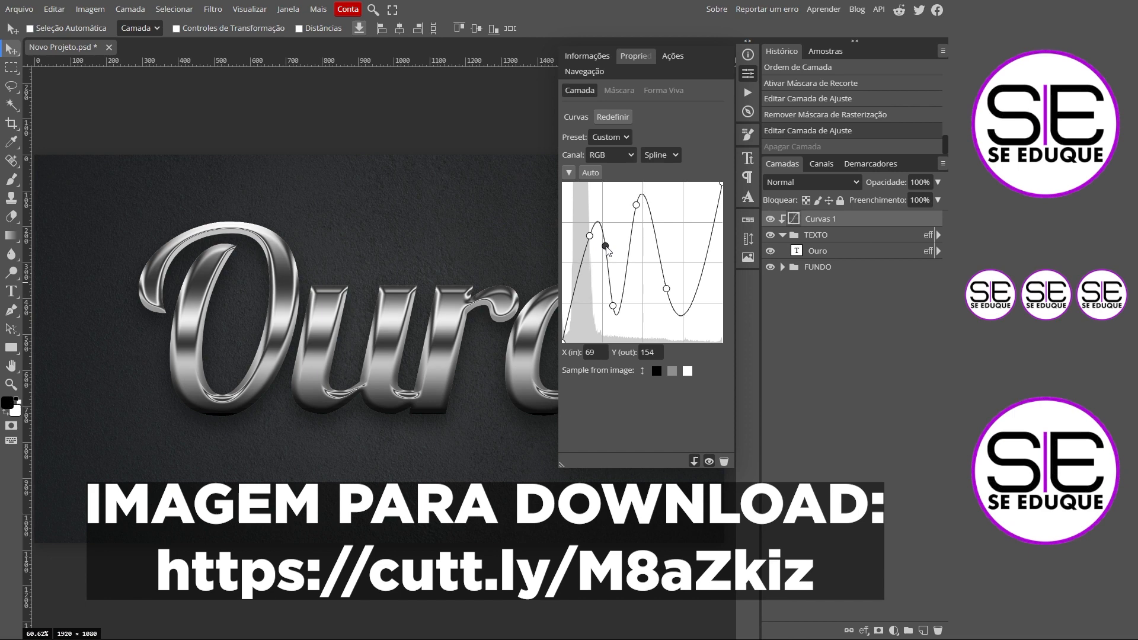
{"action": "left_click_drag", "start_coordinate": [606, 248], "coordinate": [607, 250]}
{"action": "left_click_drag", "start_coordinate": [666, 289], "coordinate": [668, 297]}
{"action": "left_click_drag", "start_coordinate": [590, 236], "coordinate": [587, 234]}
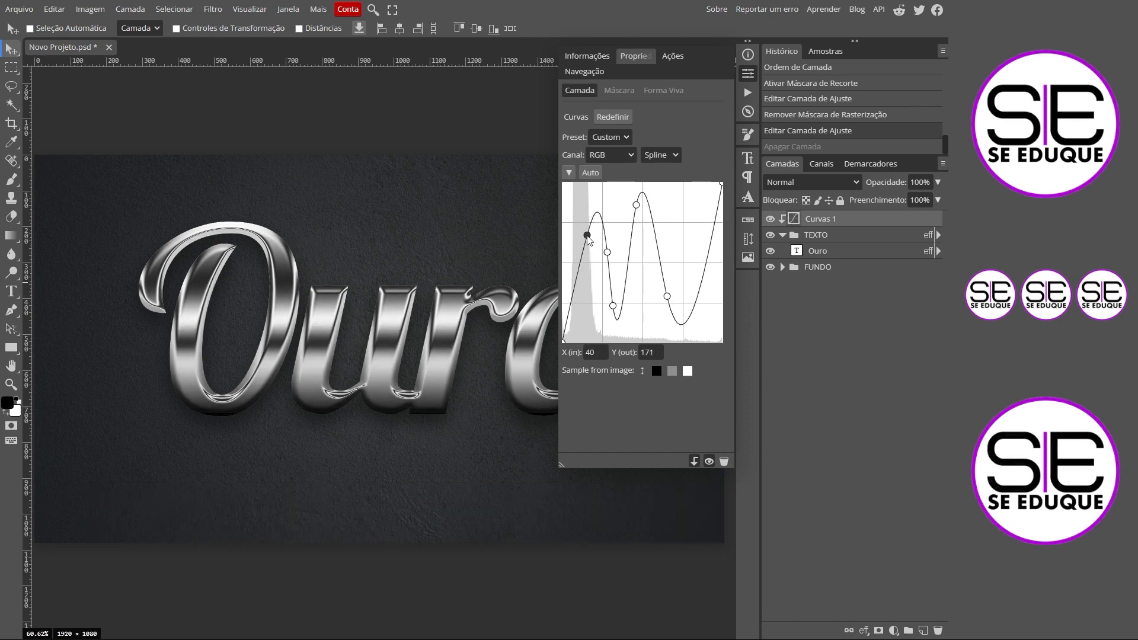
{"action": "left_click", "coordinate": [747, 76]}
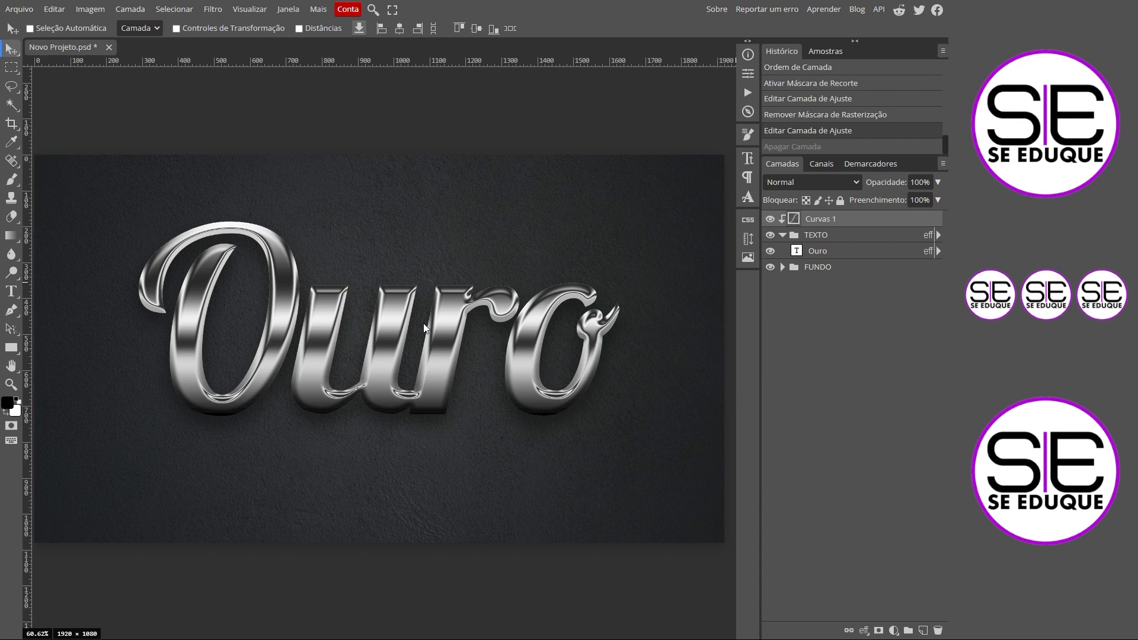
- Start a solid color fill layer above Curvas 1 with a yellow of R 255, G 218, B 51
{"action": "left_click", "coordinate": [894, 630]}
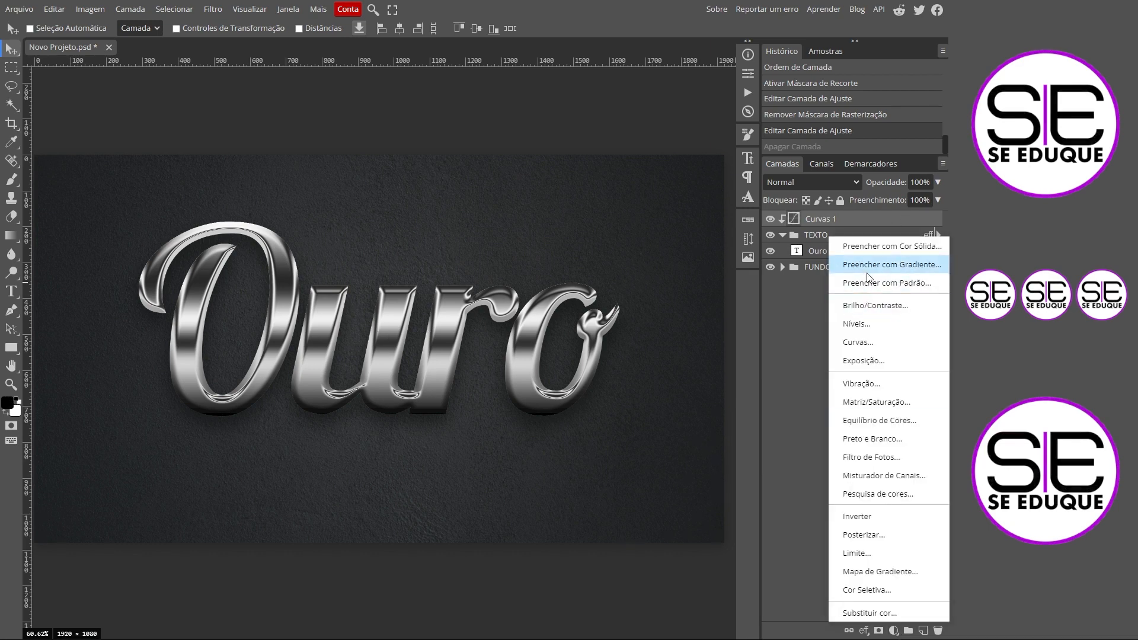
{"action": "left_click", "coordinate": [879, 247]}
{"action": "left_click_drag", "start_coordinate": [593, 190], "coordinate": [586, 205]}
{"action": "left_click", "coordinate": [708, 351]}
{"action": "type", "text": "255"}
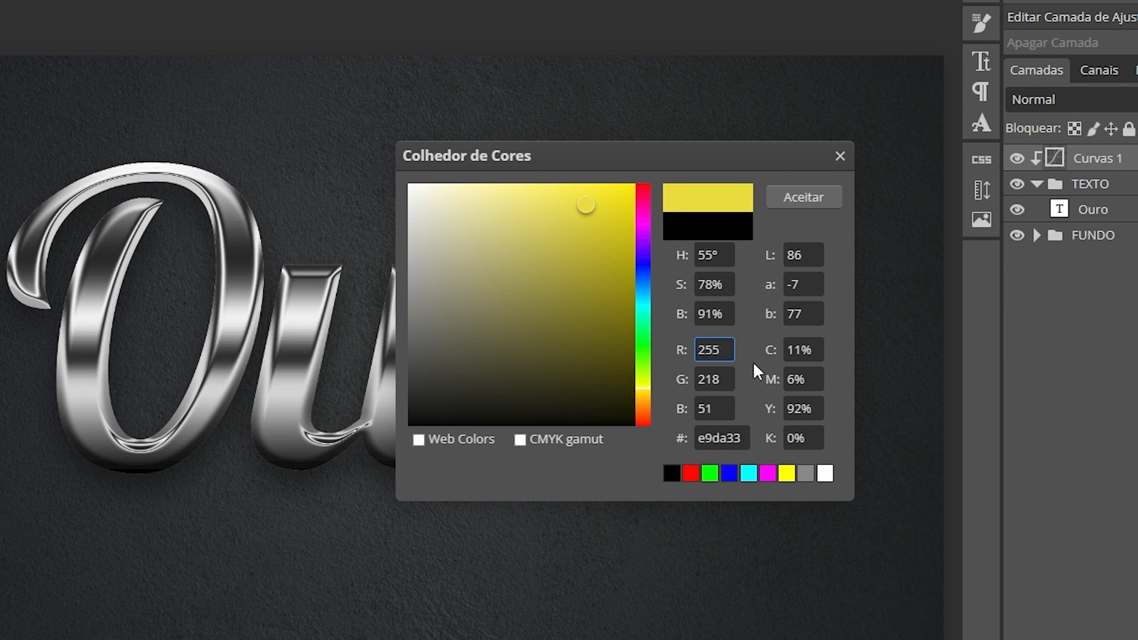
{"action": "key", "text": "Return"}
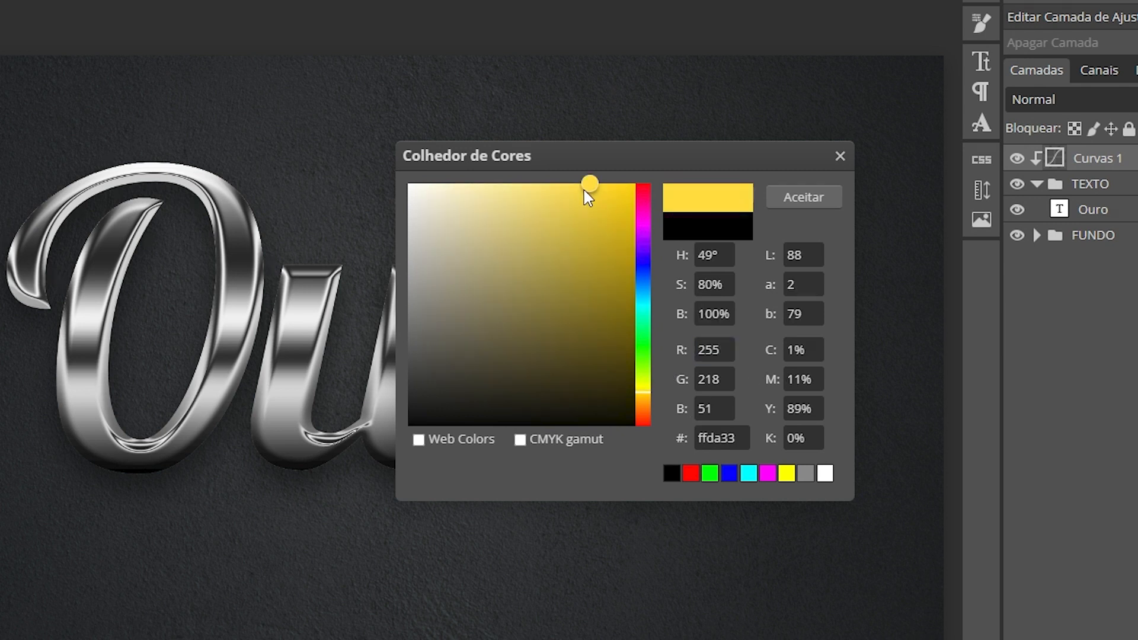
- Change the fill color to a golden orange of R 255, G 195, B 51
{"action": "left_click", "coordinate": [724, 380]}
{"action": "double_click", "coordinate": [725, 380]}
{"action": "left_click", "coordinate": [646, 355]}
{"action": "left_click_drag", "start_coordinate": [646, 355], "coordinate": [646, 344]}
{"action": "double_click", "coordinate": [726, 353]}
{"action": "type", "text": "255"}
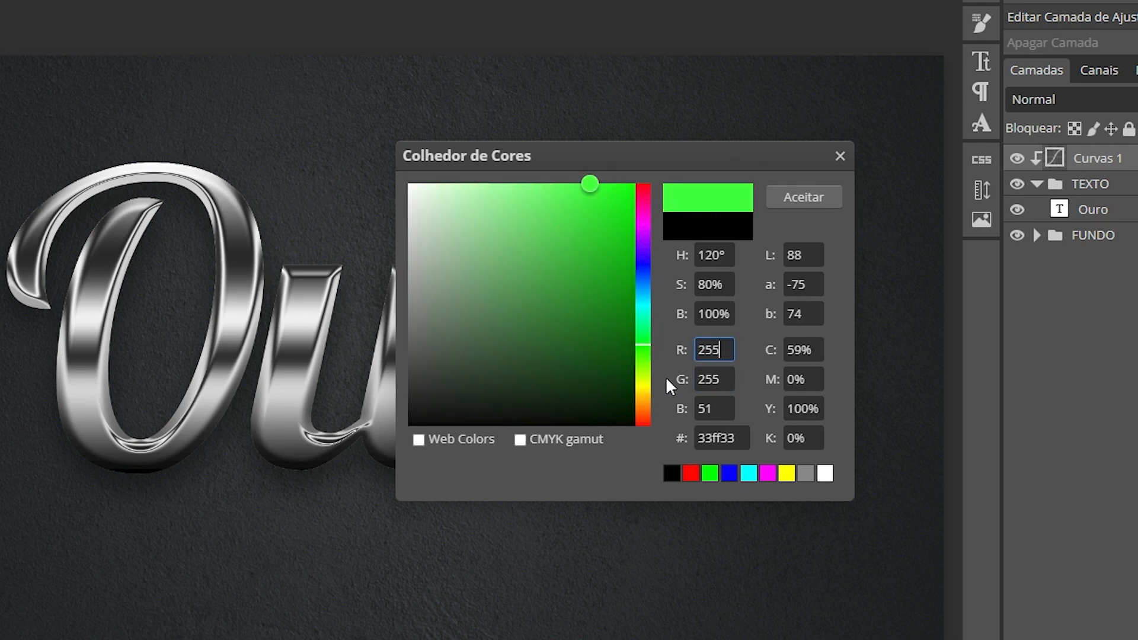
{"action": "left_click", "coordinate": [699, 379]}
{"action": "double_click", "coordinate": [699, 379]}
{"action": "type", "text": "195"}
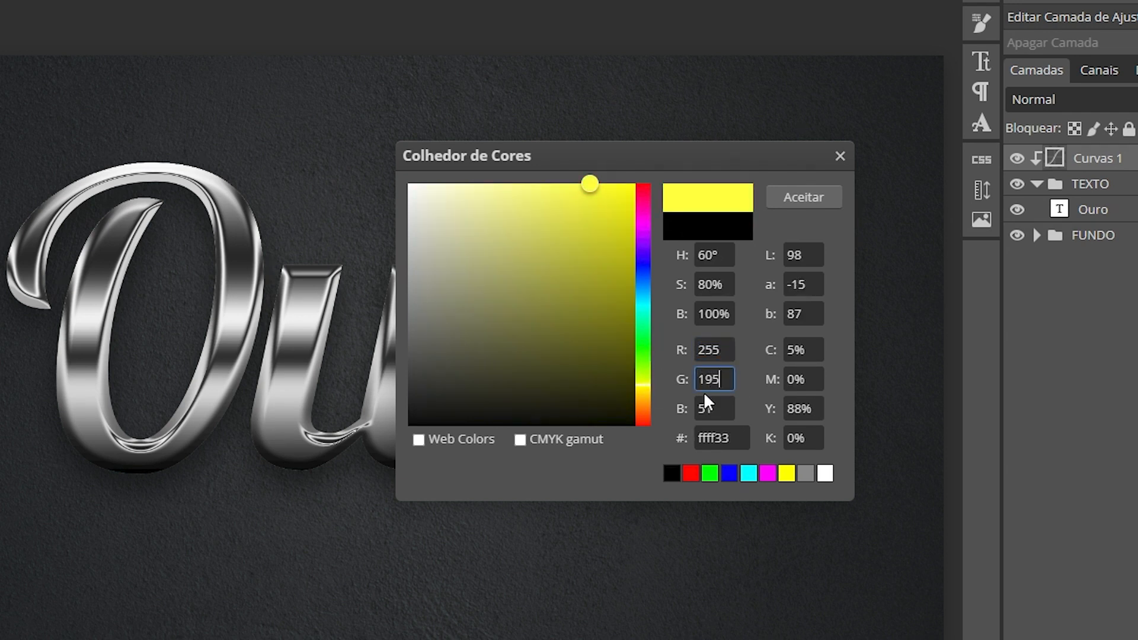
{"action": "key", "text": "Return"}
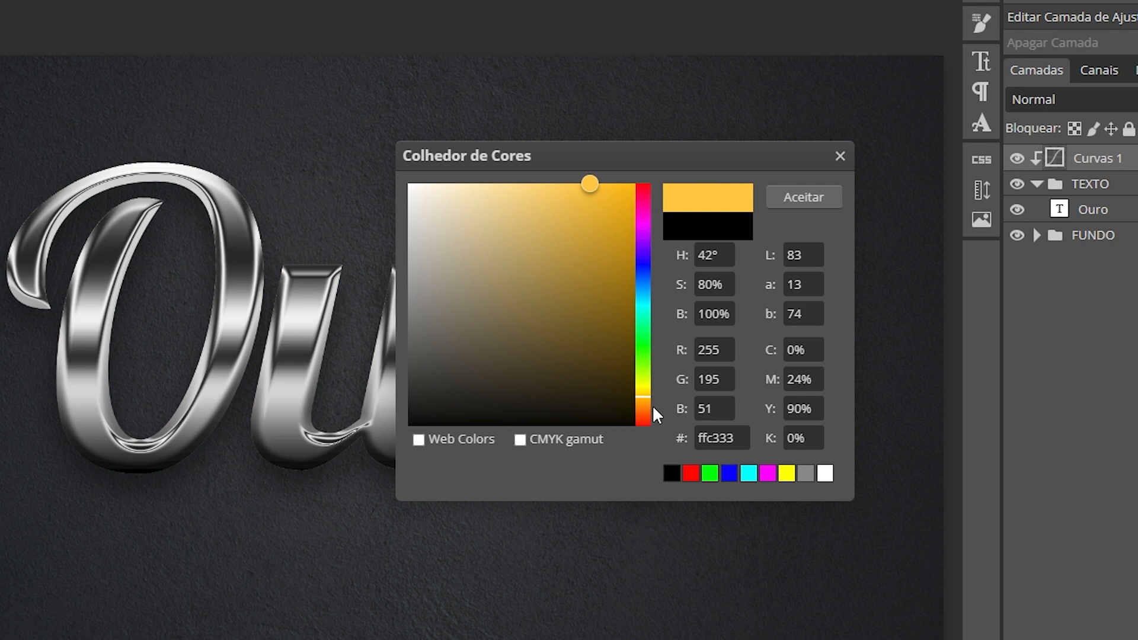
- Increase the fill color's saturation slightly to ffc22e and create the fill layer
{"action": "left_click", "coordinate": [574, 184]}
{"action": "mouse_move", "coordinate": [574, 184]}
{"action": "left_mouse_down"}
{"action": "mouse_move", "coordinate": [608, 185]}
{"action": "mouse_move", "coordinate": [595, 183]}
{"action": "left_mouse_up"}
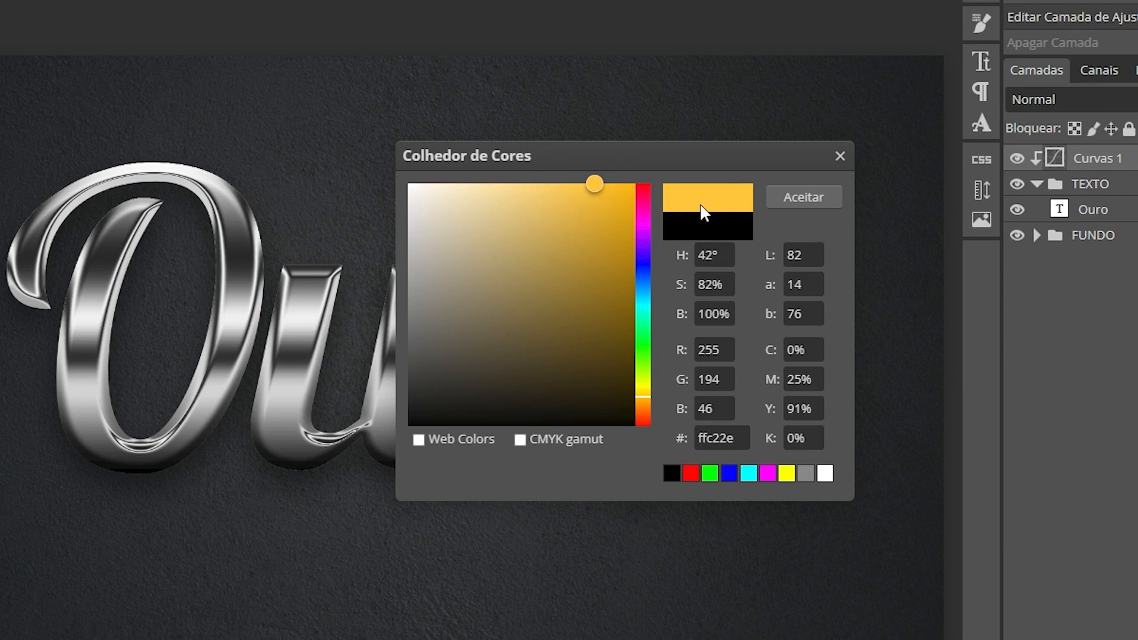
{"action": "left_click", "coordinate": [803, 196]}
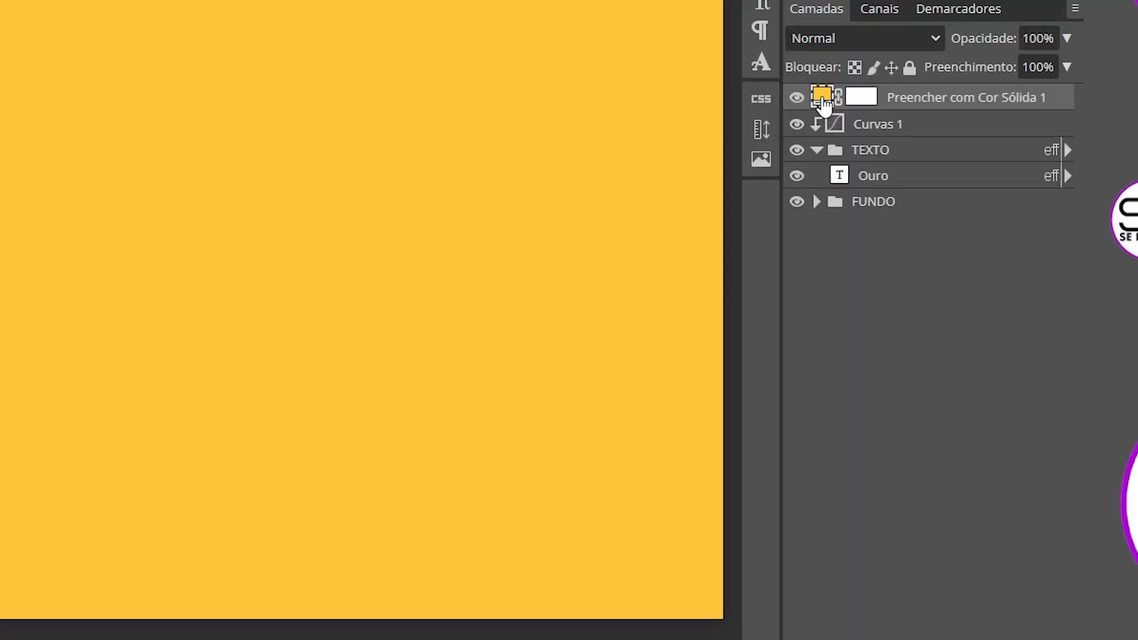
- Clip the solid color layer to the TEXTO folder, set its blend mode to Luz Indireta and compare with it hidden
{"action": "right_click", "coordinate": [824, 104]}
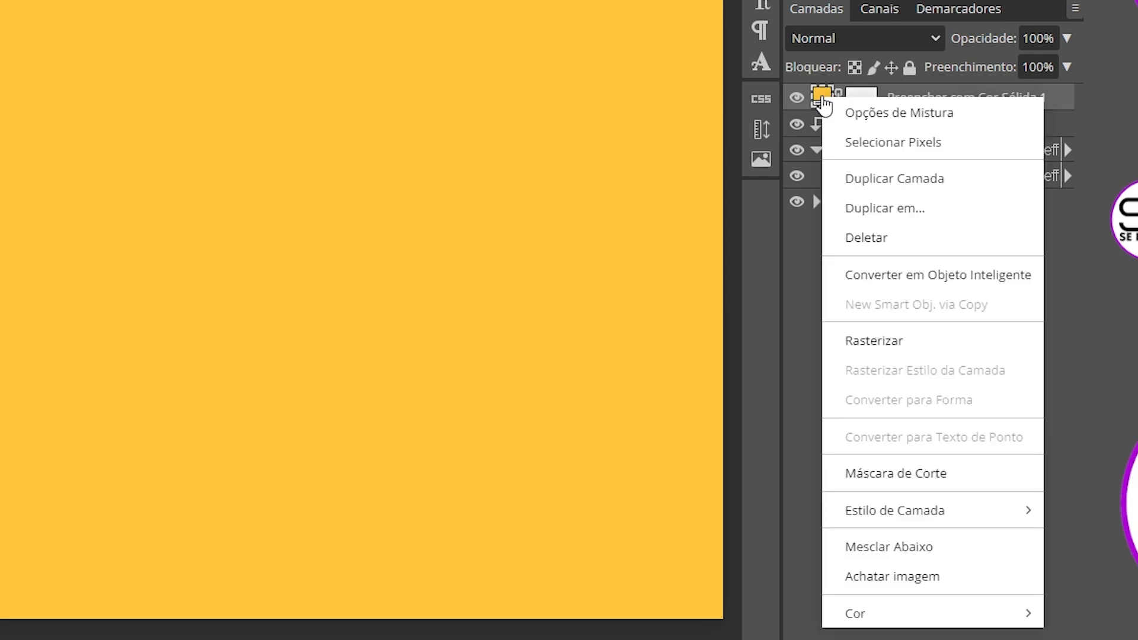
{"action": "left_click", "coordinate": [885, 475]}
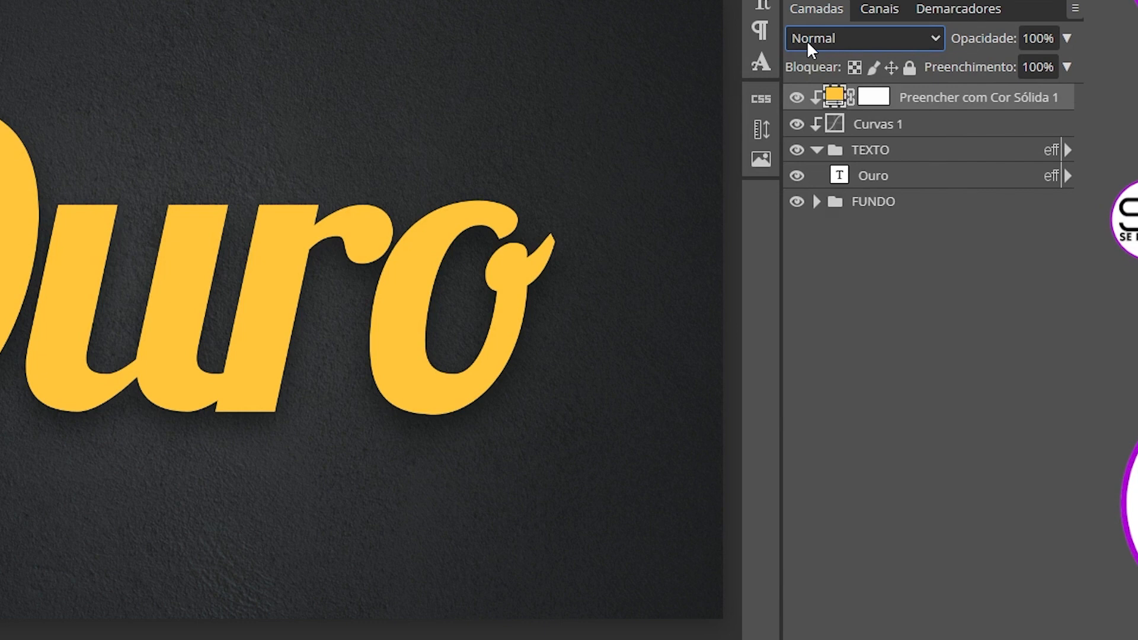
{"action": "left_click", "coordinate": [779, 187]}
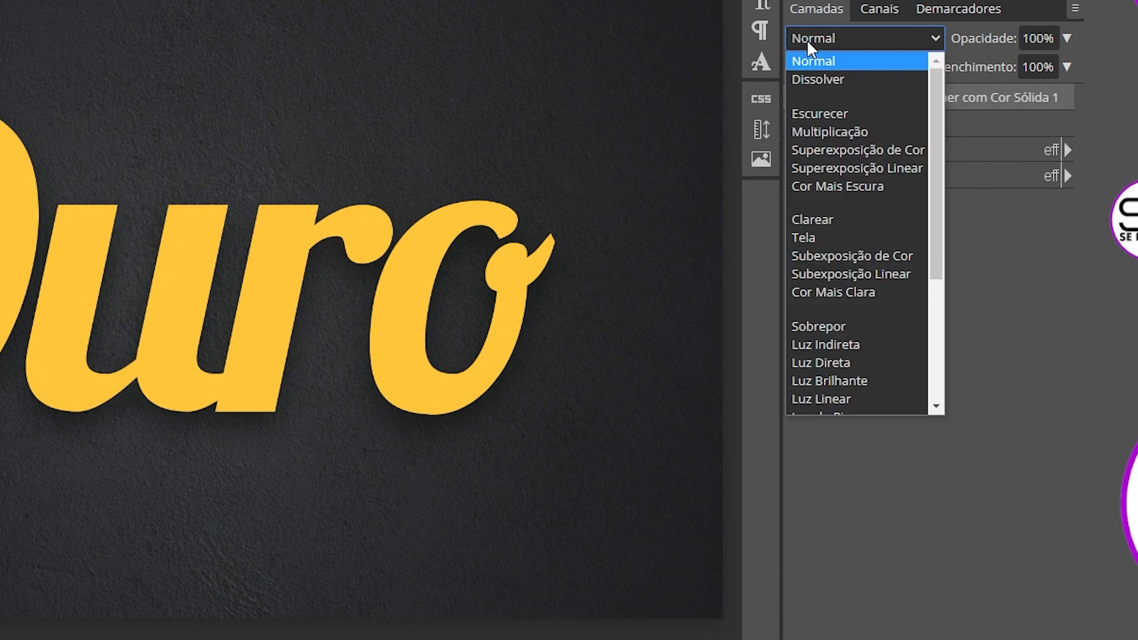
{"action": "left_click", "coordinate": [853, 346]}
{"action": "left_click", "coordinate": [770, 220]}
{"action": "left_click", "coordinate": [770, 219]}
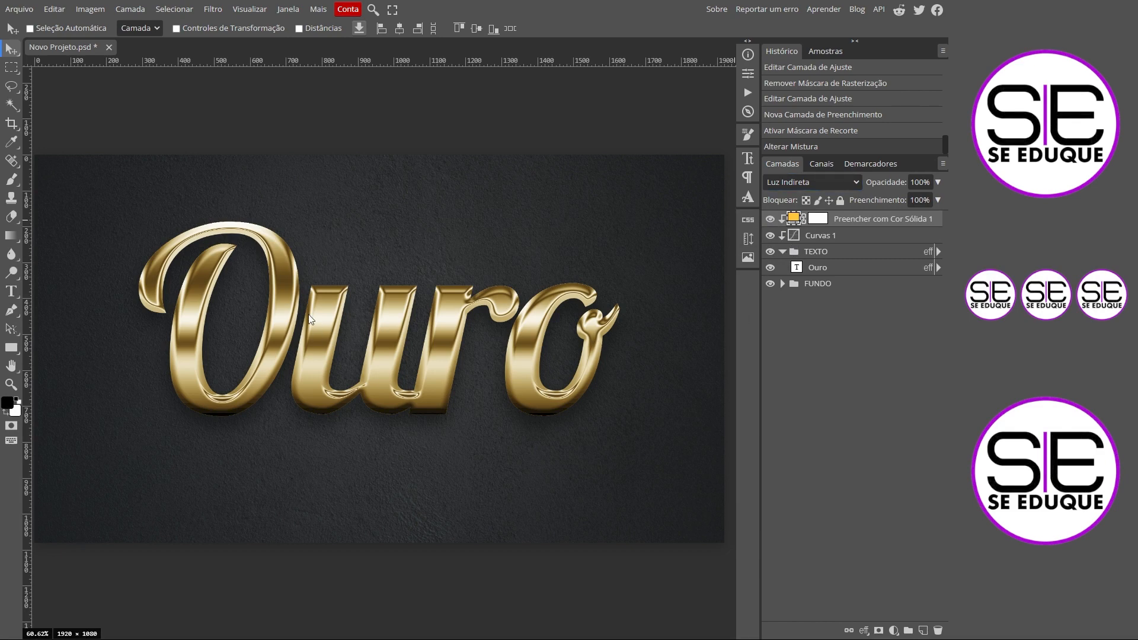
- Set the Ouro text size to 850 and move the enlarged word back to the middle of the canvas
{"action": "double_click", "coordinate": [796, 267]}
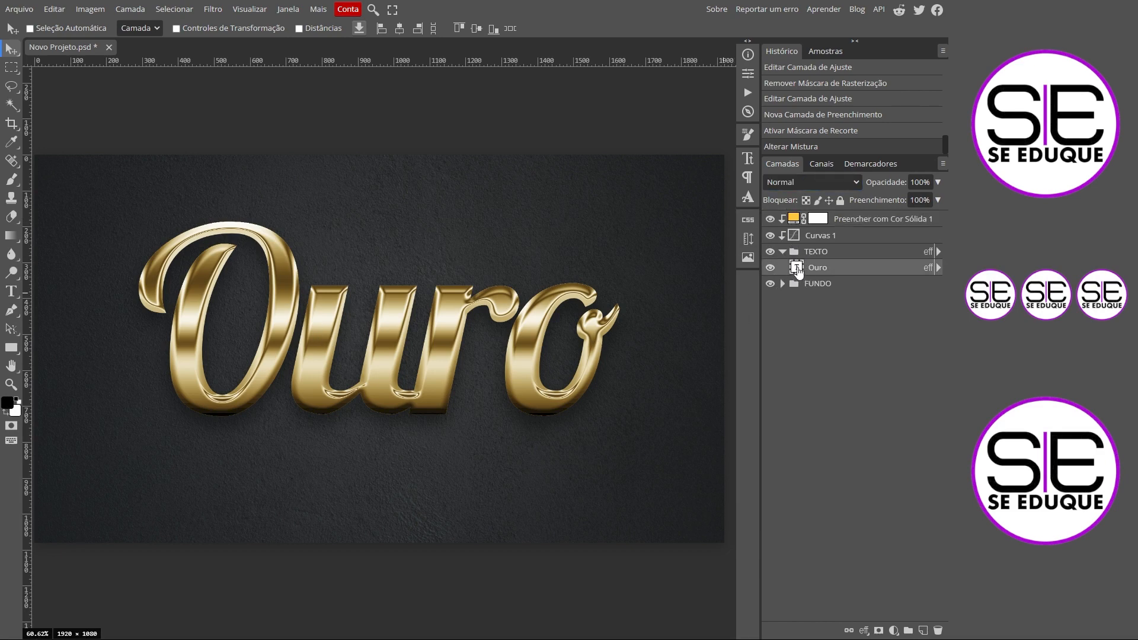
{"action": "left_click_drag", "start_coordinate": [215, 29], "coordinate": [63, 41]}
{"action": "type", "text": "850"}
{"action": "key", "text": "Return"}
{"action": "left_click", "coordinate": [11, 50]}
{"action": "left_click_drag", "start_coordinate": [369, 305], "coordinate": [322, 349]}
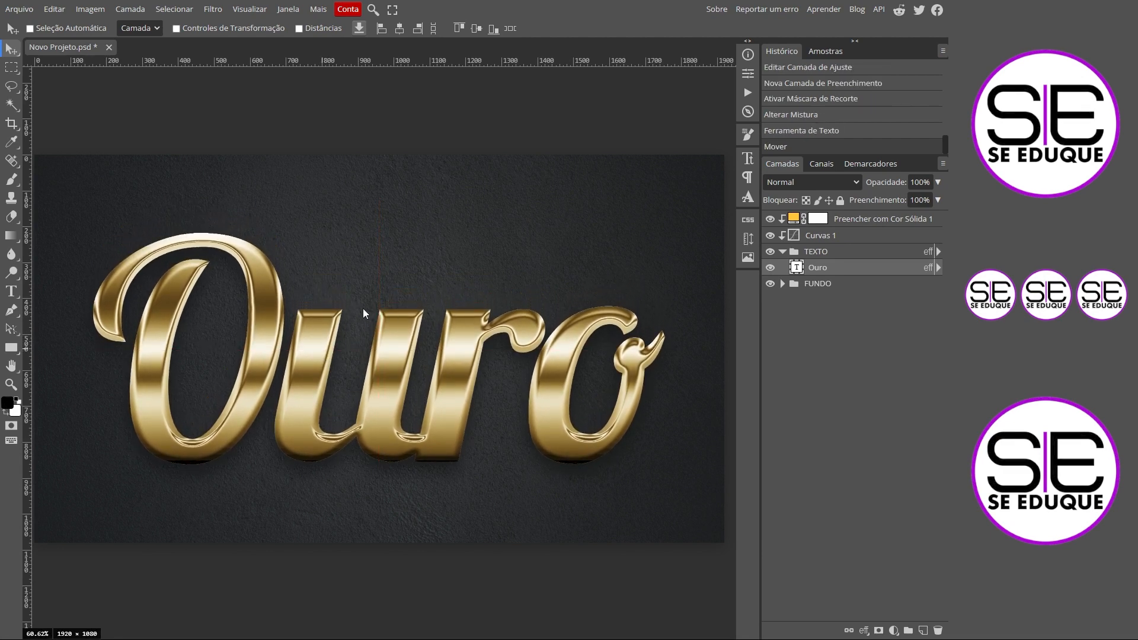
- Readjust the Curvas 1 points to rebalance the gold reflections, placing the first dip at input 94, output 28, and close the settings
{"action": "left_click", "coordinate": [797, 221]}
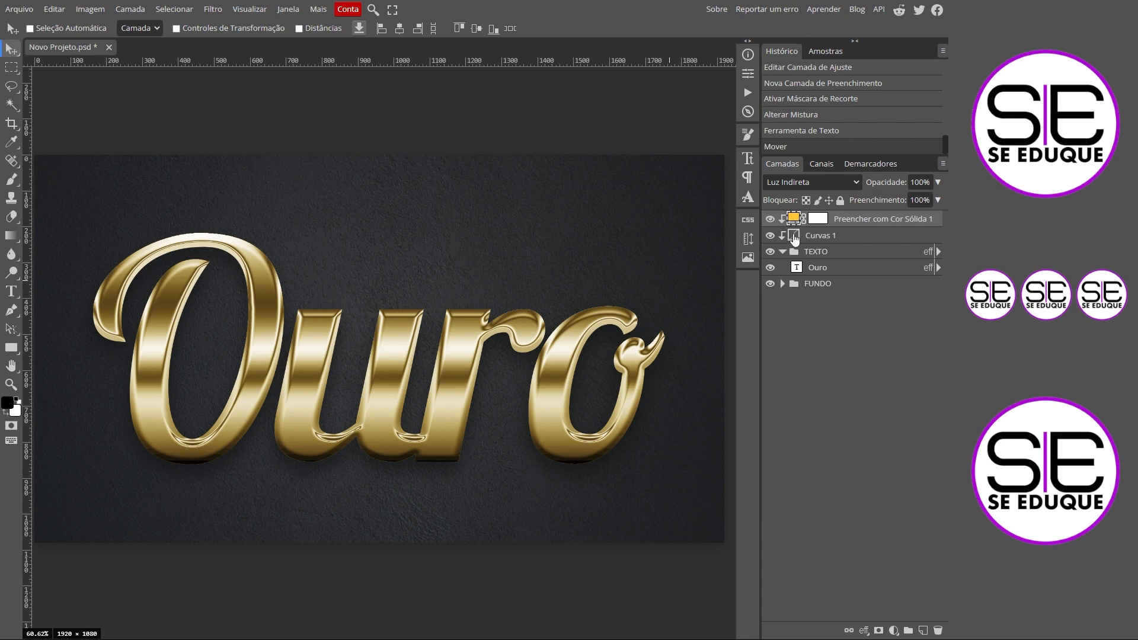
{"action": "double_click", "coordinate": [795, 237]}
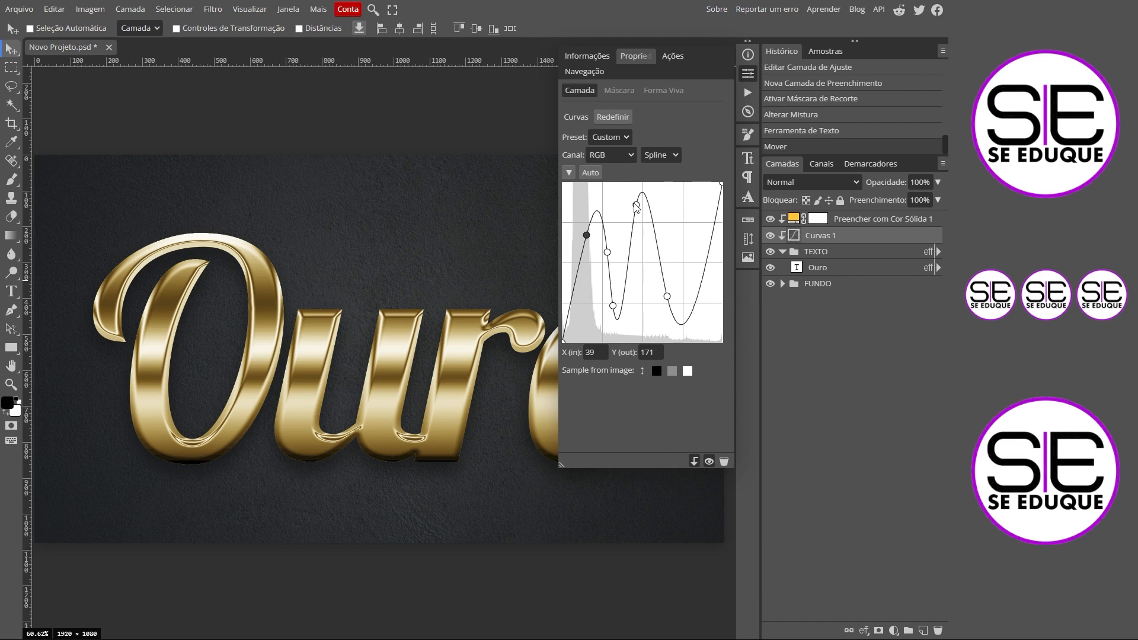
{"action": "mouse_move", "coordinate": [636, 207]}
{"action": "left_mouse_down"}
{"action": "mouse_move", "coordinate": [635, 221]}
{"action": "mouse_move", "coordinate": [643, 217]}
{"action": "left_mouse_up"}
{"action": "left_click_drag", "start_coordinate": [607, 252], "coordinate": [605, 245]}
{"action": "left_click", "coordinate": [613, 306]}
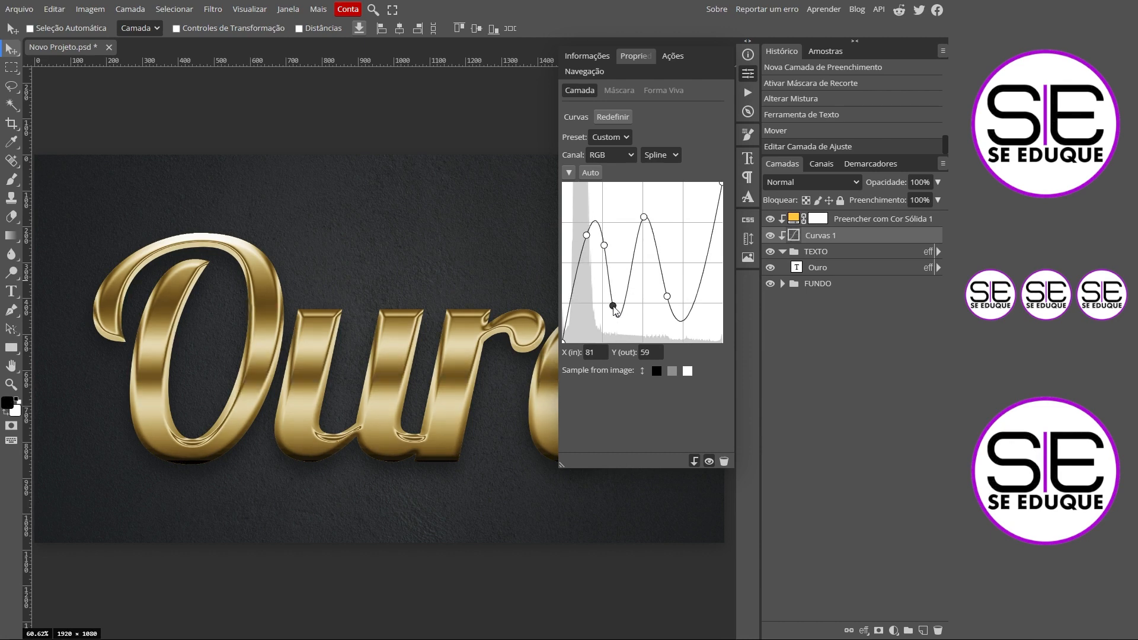
{"action": "left_click_drag", "start_coordinate": [667, 296], "coordinate": [665, 296]}
{"action": "left_click_drag", "start_coordinate": [665, 297], "coordinate": [668, 301]}
{"action": "left_click_drag", "start_coordinate": [586, 235], "coordinate": [603, 248]}
{"action": "left_click_drag", "start_coordinate": [614, 306], "coordinate": [621, 326]}
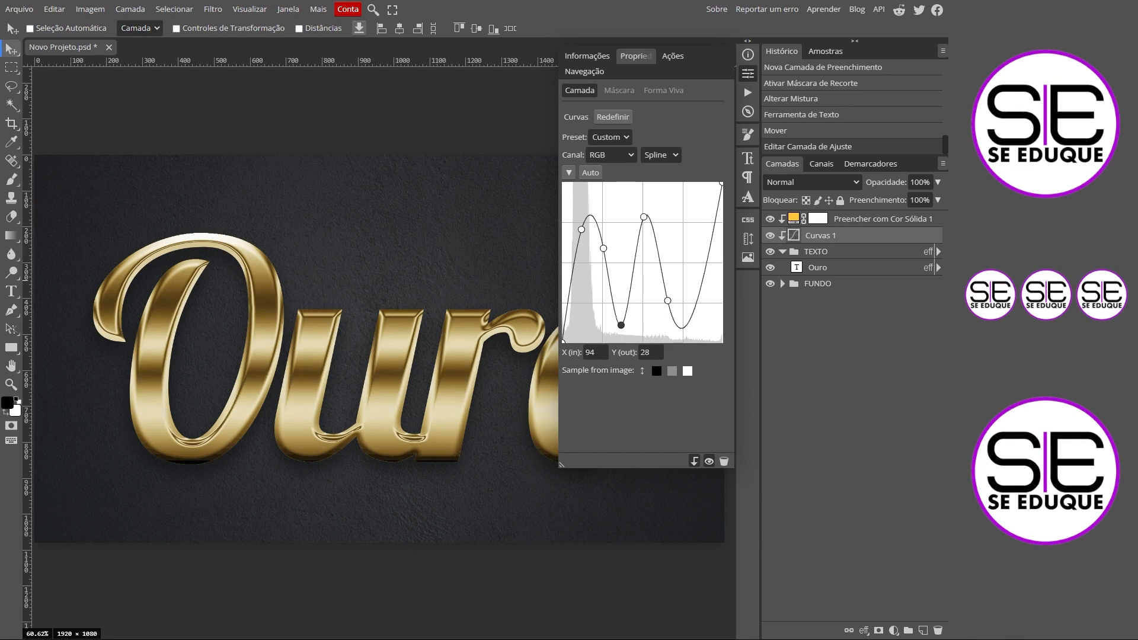
{"action": "left_click", "coordinate": [748, 74]}
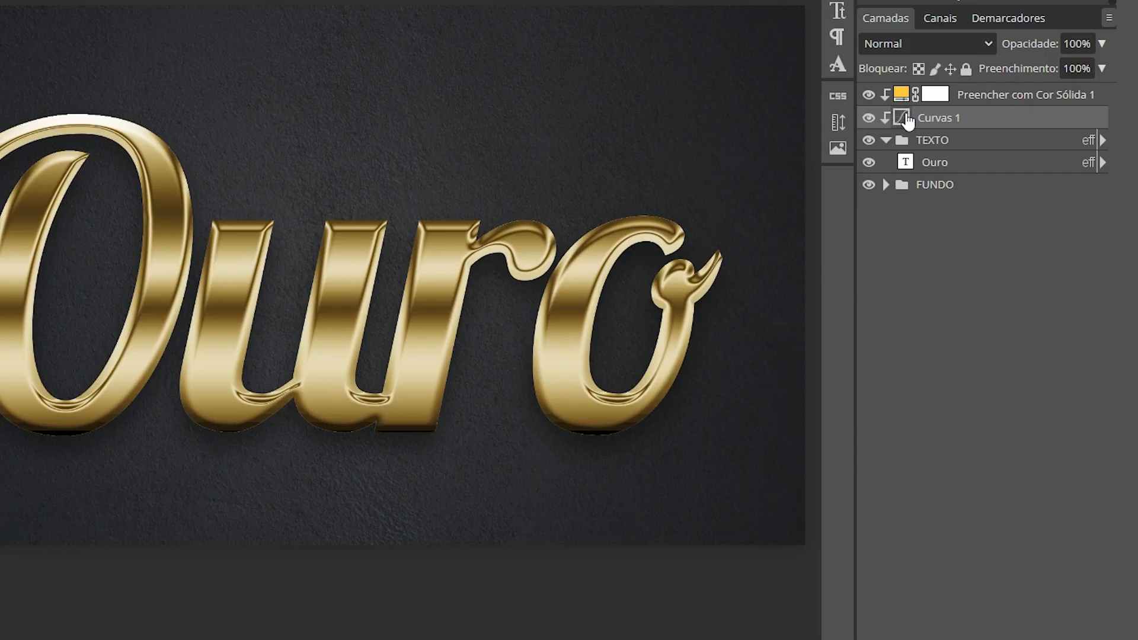
- Add an inner glow to the Ouro text layer with the Luminosidade blend mode
{"action": "left_click", "coordinate": [961, 171]}
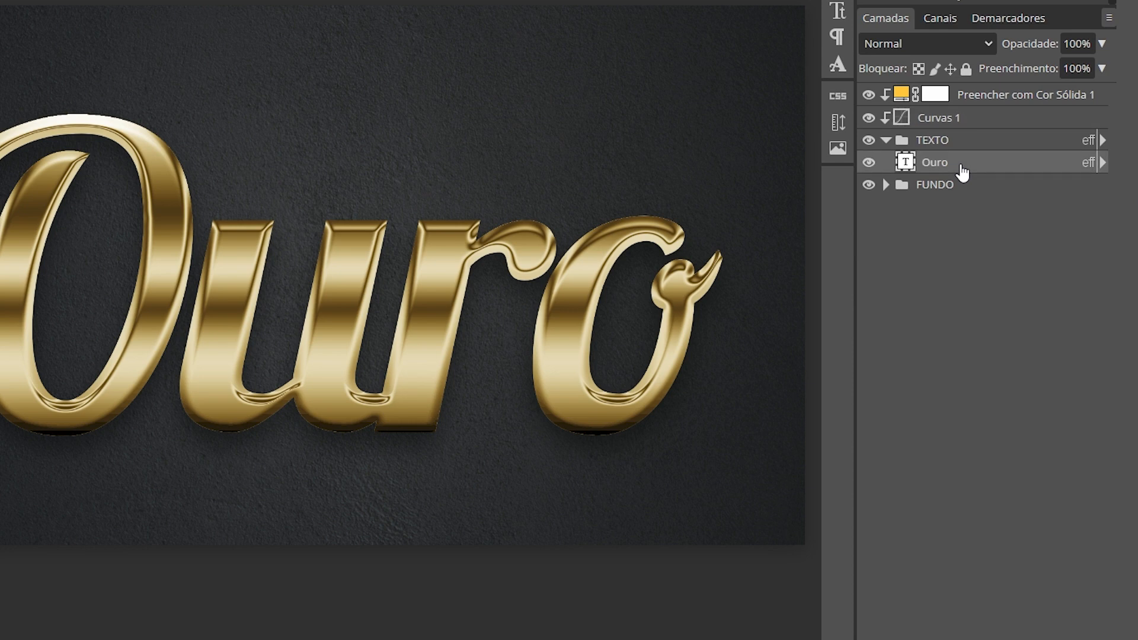
{"action": "double_click", "coordinate": [960, 170]}
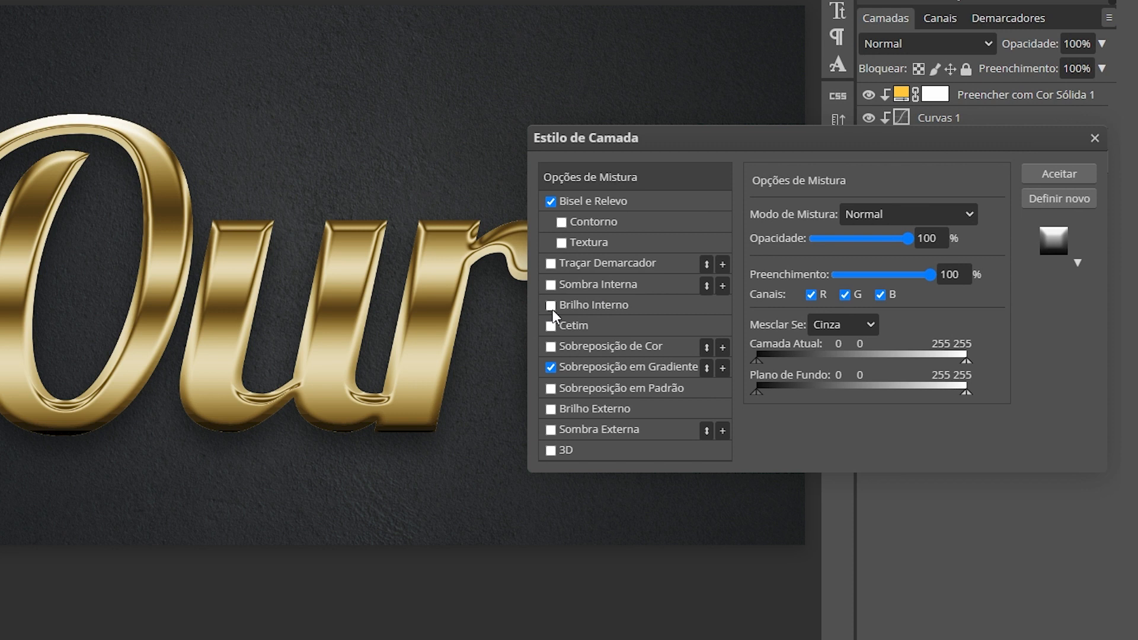
{"action": "left_click", "coordinate": [606, 307]}
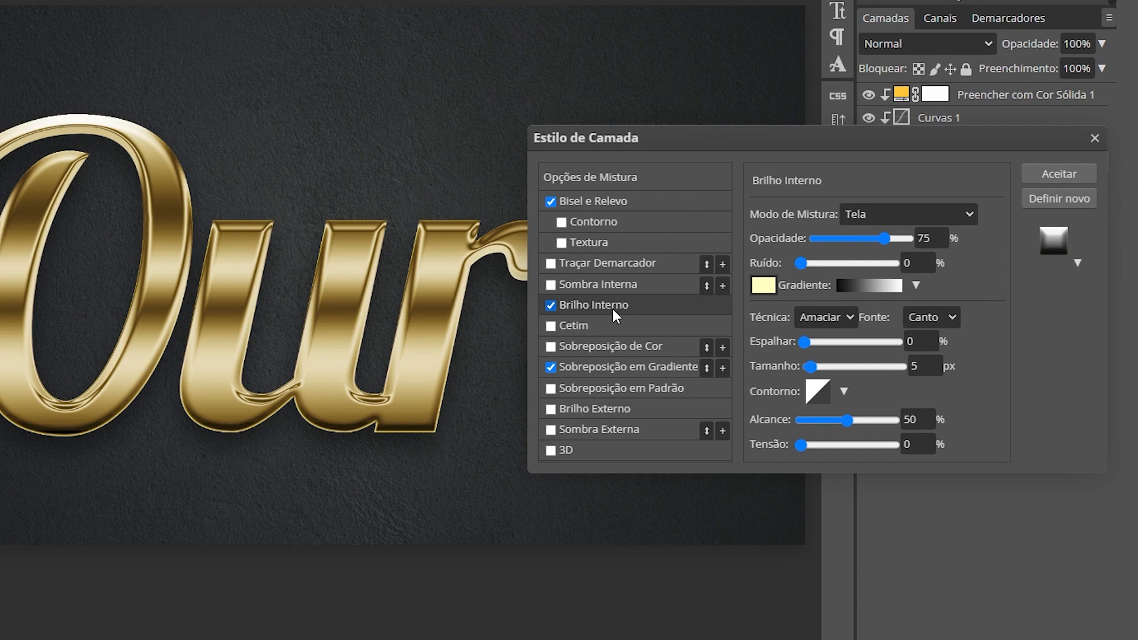
{"action": "left_click", "coordinate": [859, 212]}
{"action": "scroll", "coordinate": [872, 430], "scroll_direction": "down", "scroll_amount": 3}
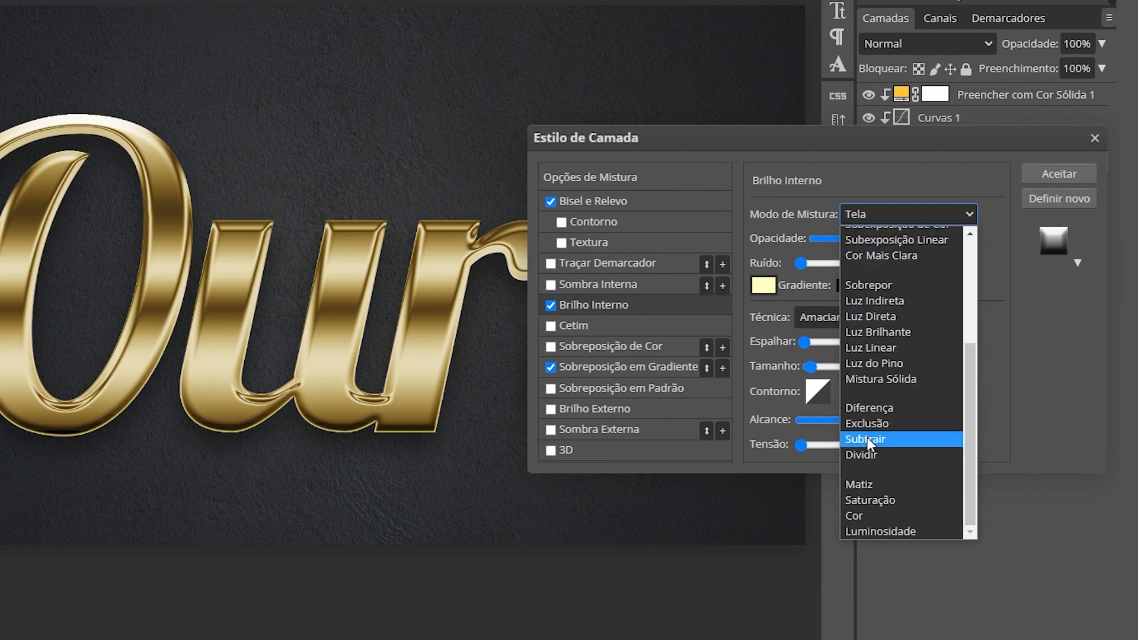
{"action": "left_click", "coordinate": [880, 528]}
- Set the inner glow's opacity to 30% and its size to 47 px
{"action": "left_click", "coordinate": [919, 240]}
{"action": "type", "text": "30"}
{"action": "left_click", "coordinate": [920, 365]}
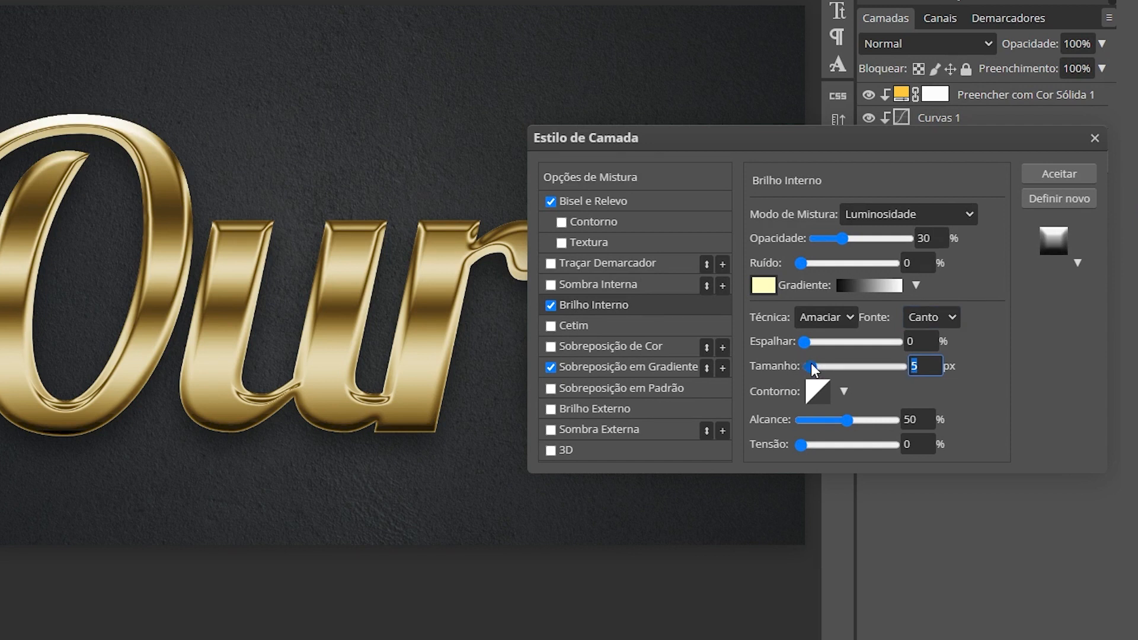
{"action": "left_click", "coordinate": [822, 364]}
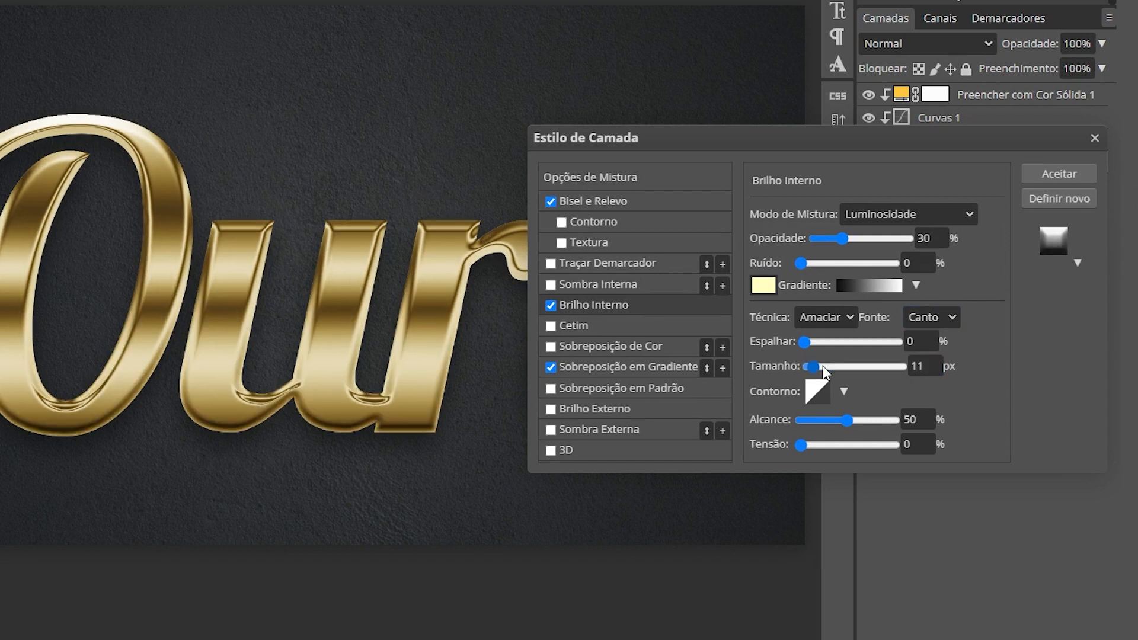
{"action": "left_click_drag", "start_coordinate": [822, 366], "coordinate": [828, 365]}
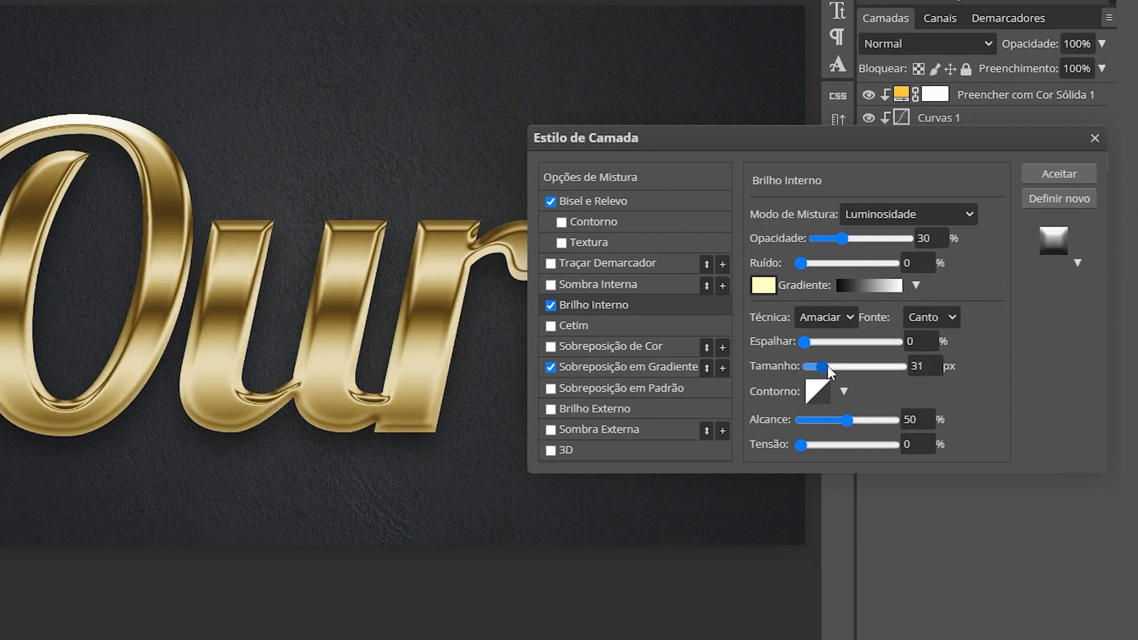
{"action": "left_click_drag", "start_coordinate": [830, 366], "coordinate": [832, 366]}
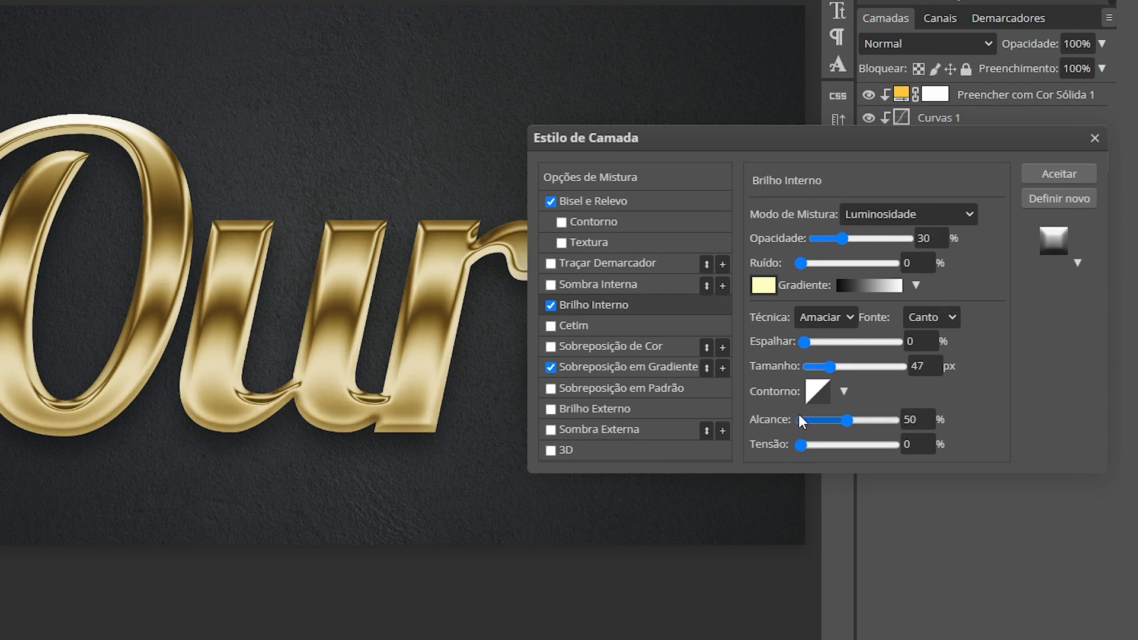
- Set the inner glow's Alcance to 100%, compare the text with the glow off and apply the layer style
{"action": "left_click_drag", "start_coordinate": [881, 417], "coordinate": [900, 419]}
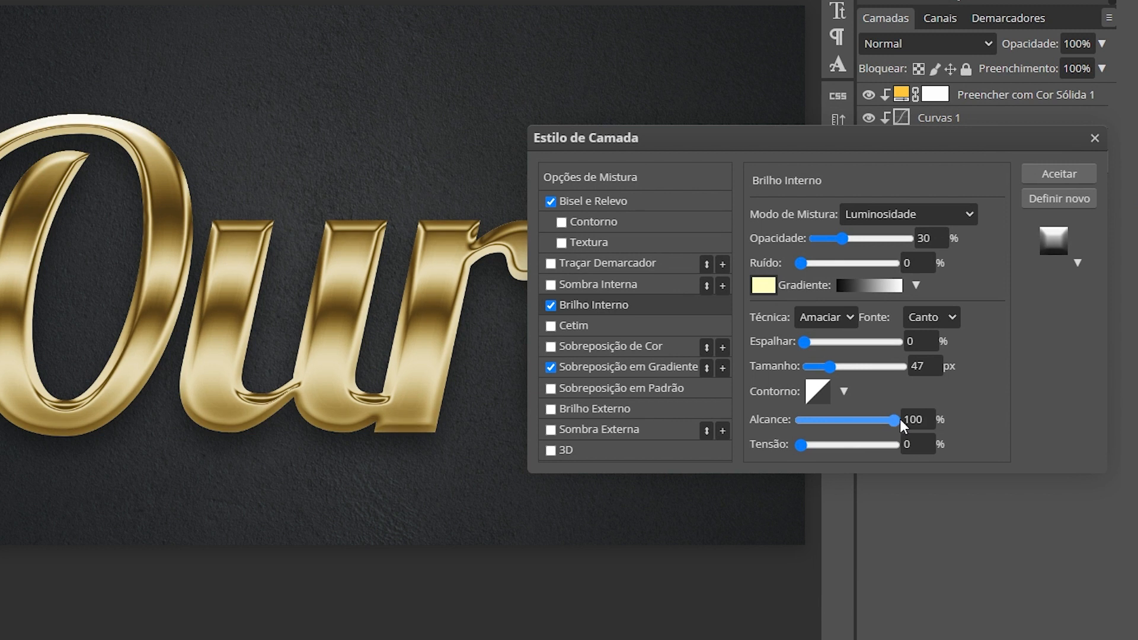
{"action": "left_click", "coordinate": [551, 307]}
{"action": "left_click", "coordinate": [551, 306]}
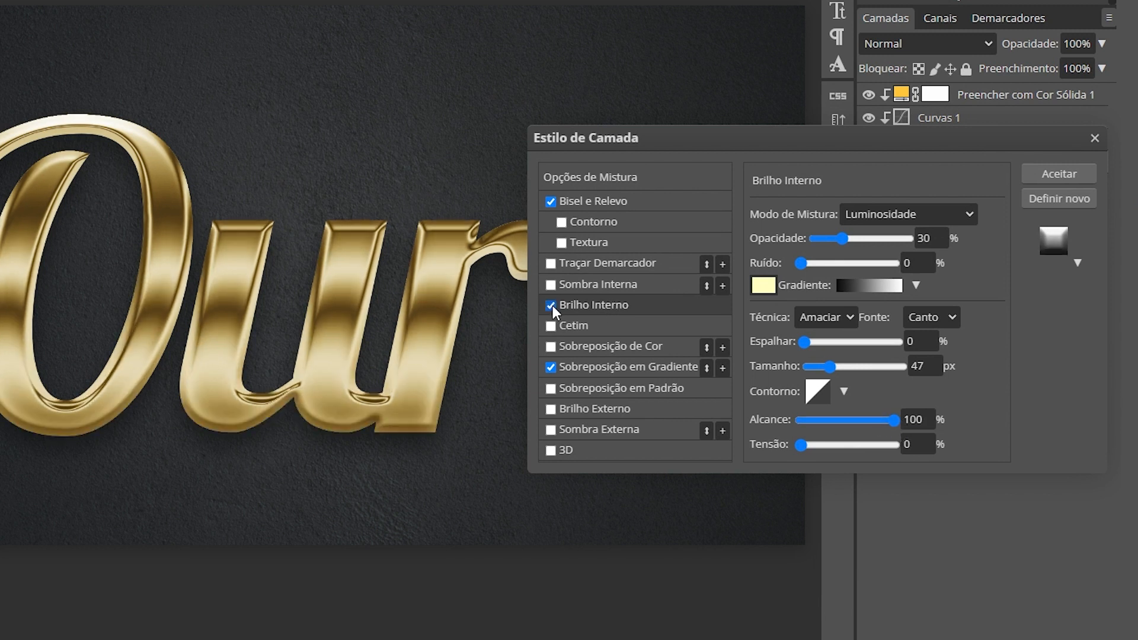
{"action": "left_click", "coordinate": [1049, 175]}
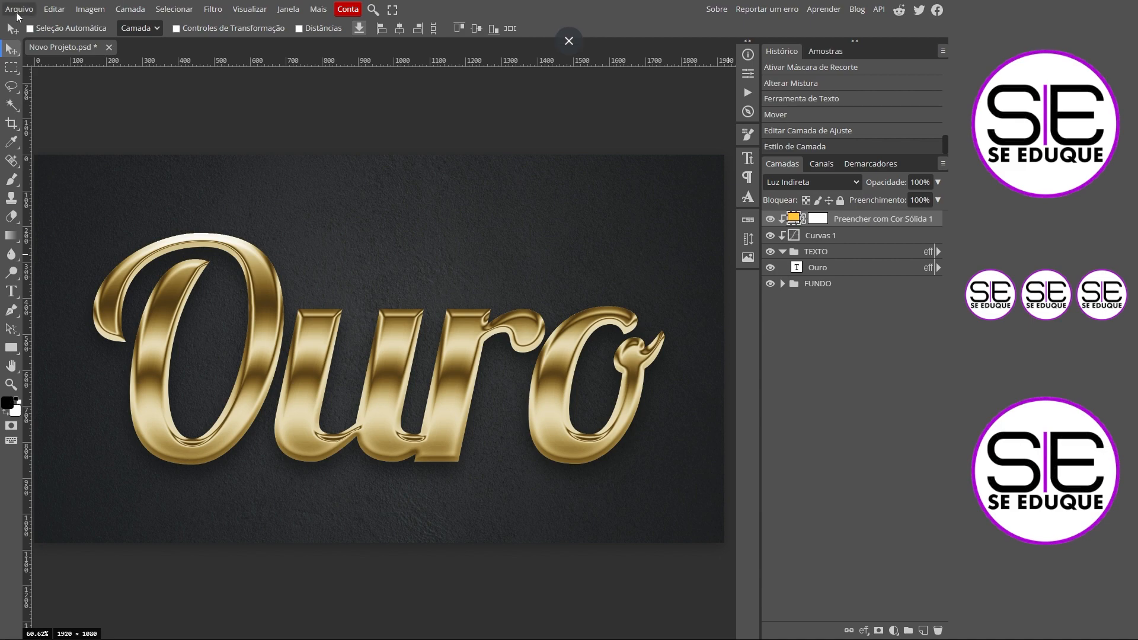
- Place digitais.png above the other layers, rotated 90° and scaled to about 57% so it covers the whole word
{"action": "left_click", "coordinate": [19, 9]}
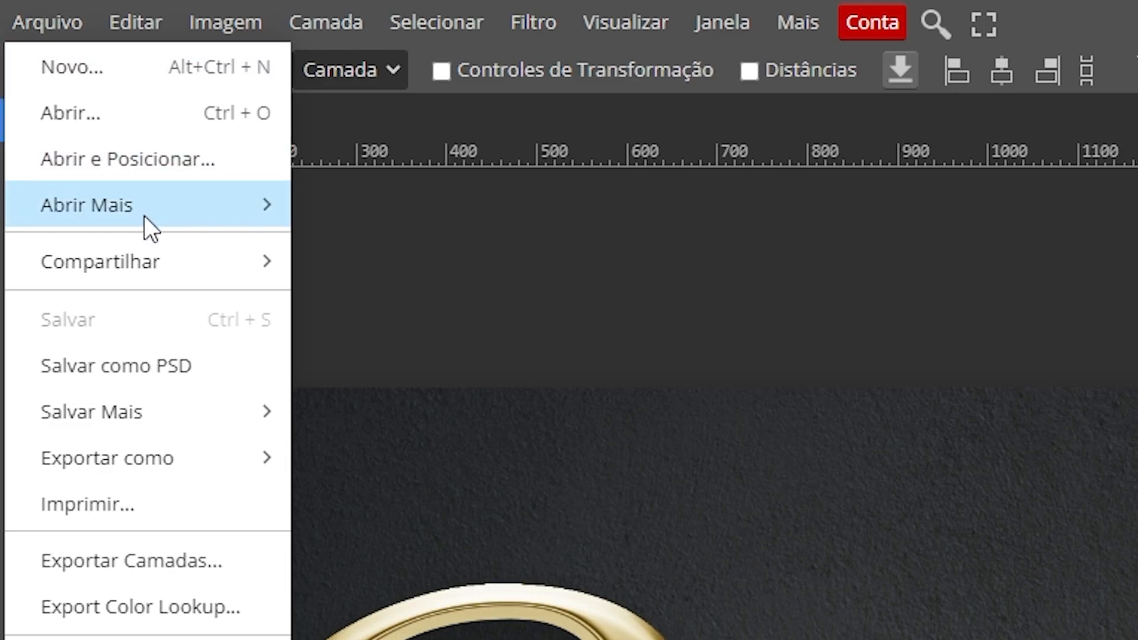
{"action": "left_click", "coordinate": [157, 163]}
{"action": "left_click", "coordinate": [459, 202]}
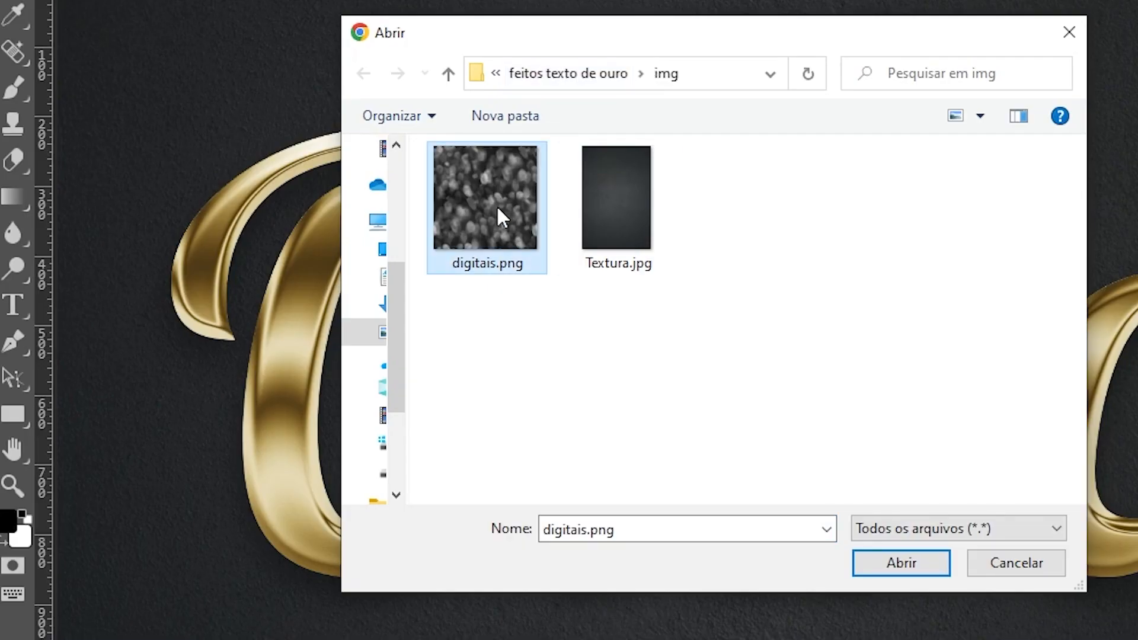
{"action": "left_click", "coordinate": [883, 566]}
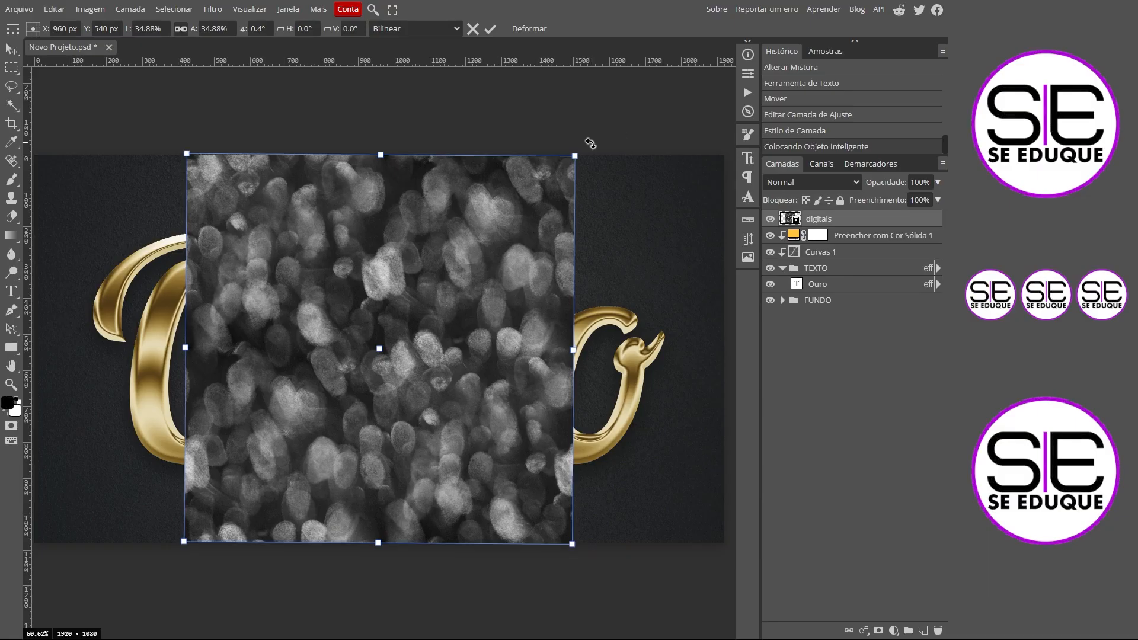
{"action": "left_click_drag", "start_coordinate": [590, 143], "coordinate": [542, 521]}
{"action": "left_click_drag", "start_coordinate": [573, 154], "coordinate": [717, 52]}
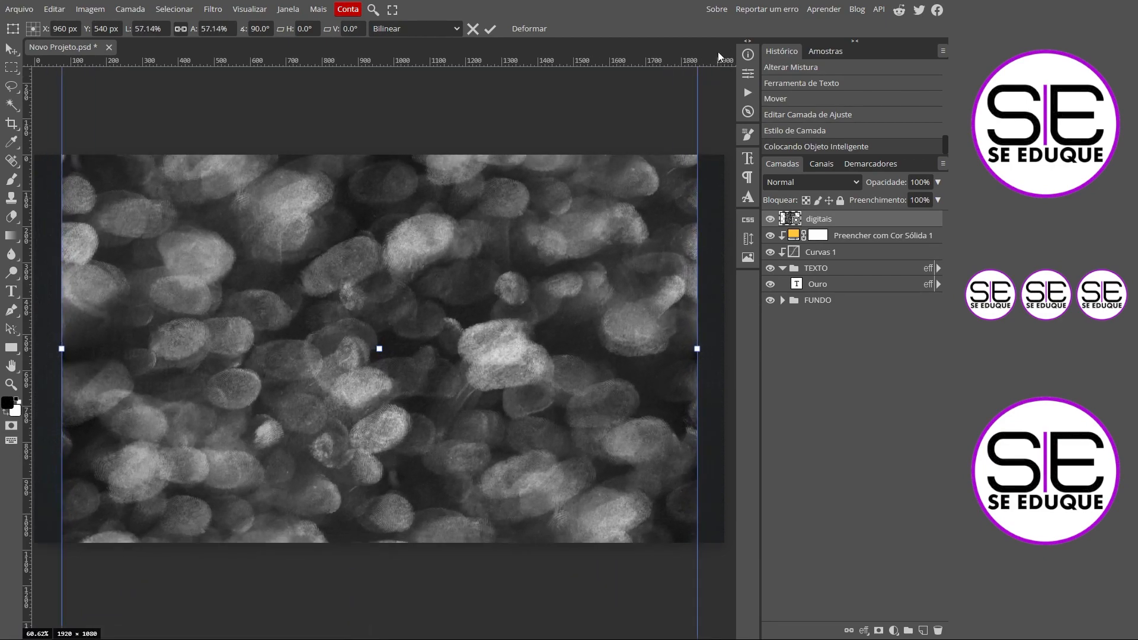
{"action": "left_click", "coordinate": [489, 30]}
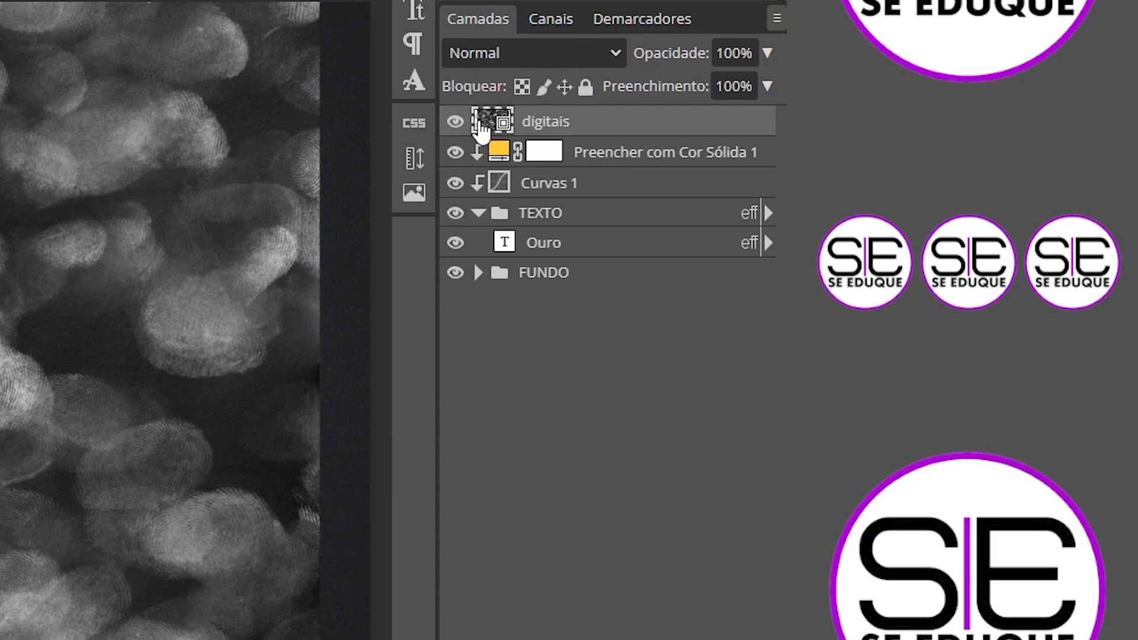
- Clip the digitais layer to the text, set its blend mode to Sobrepor and compare with it hidden
{"action": "right_click", "coordinate": [480, 121]}
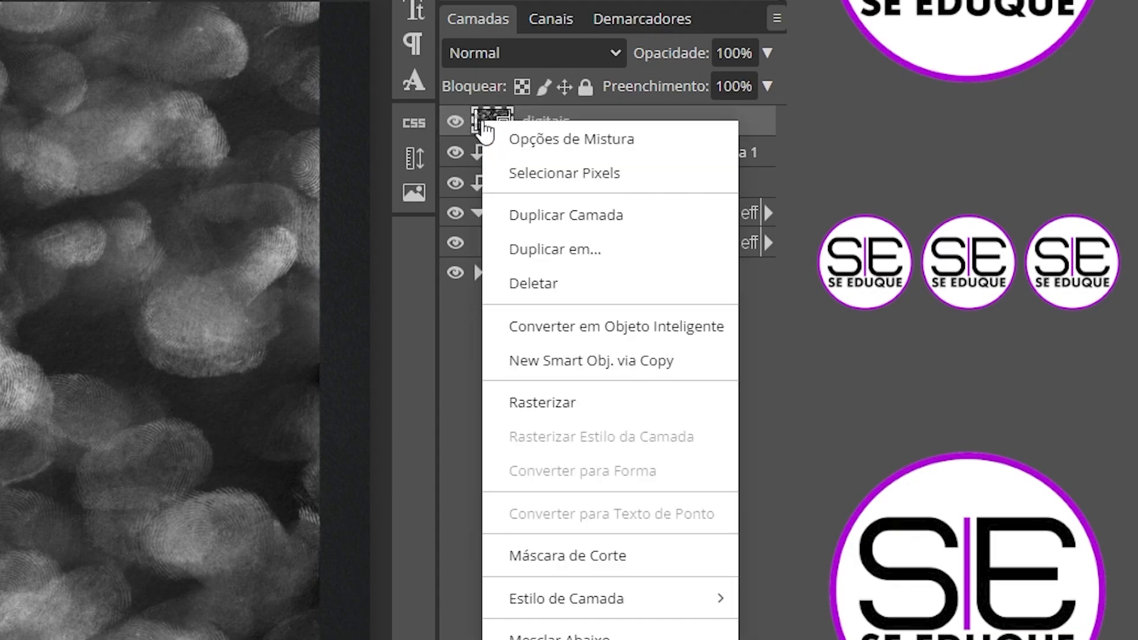
{"action": "left_click", "coordinate": [586, 560]}
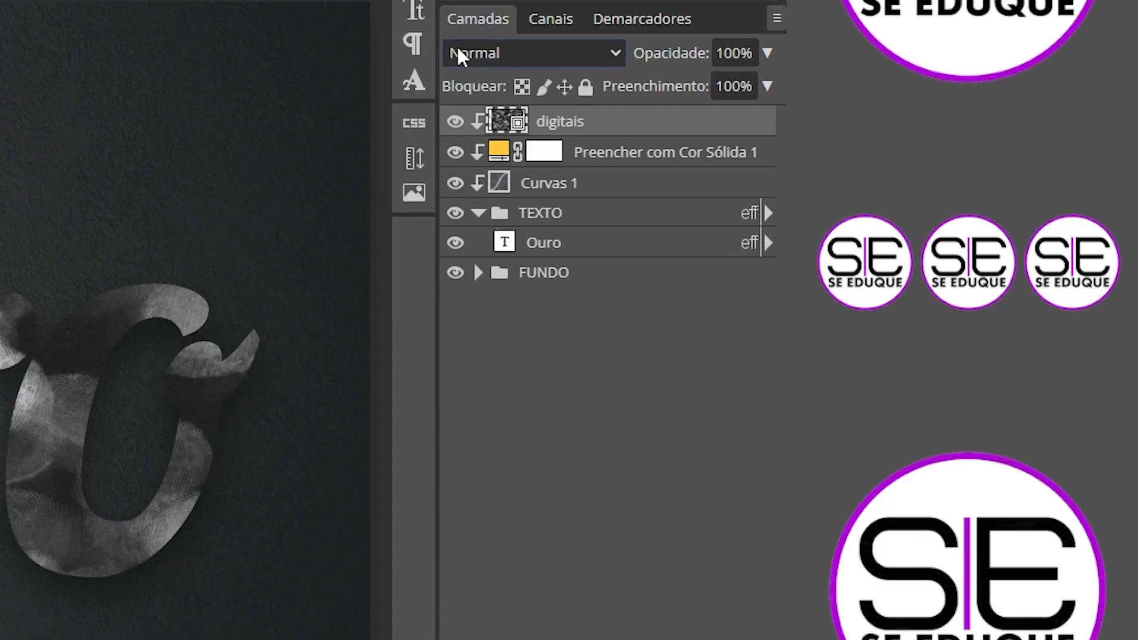
{"action": "left_click", "coordinate": [461, 56]}
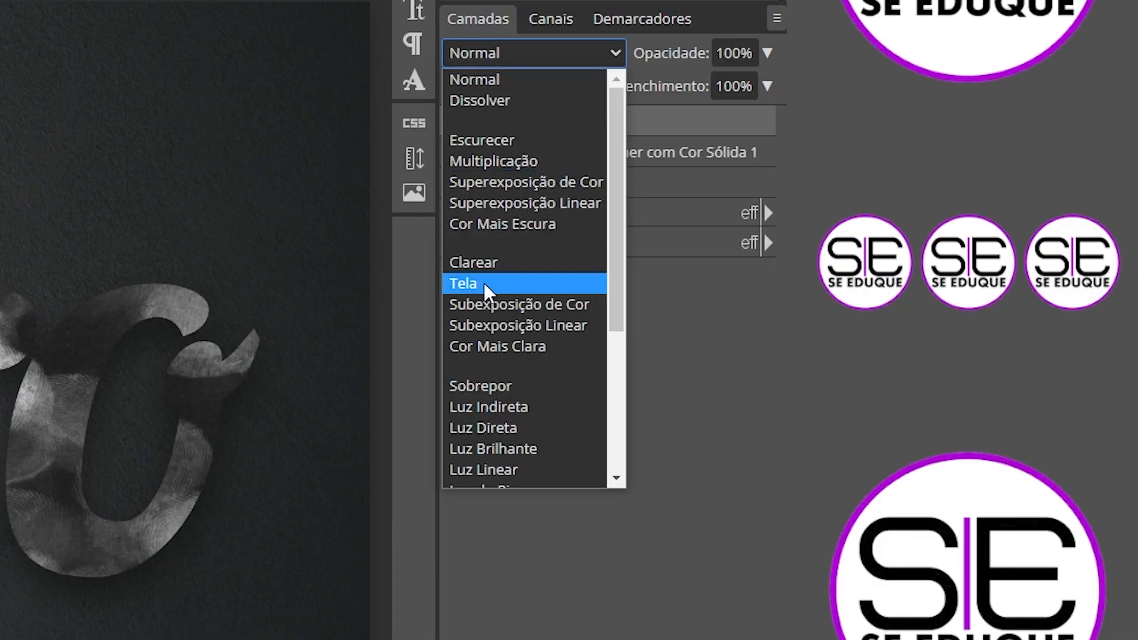
{"action": "left_click", "coordinate": [509, 390]}
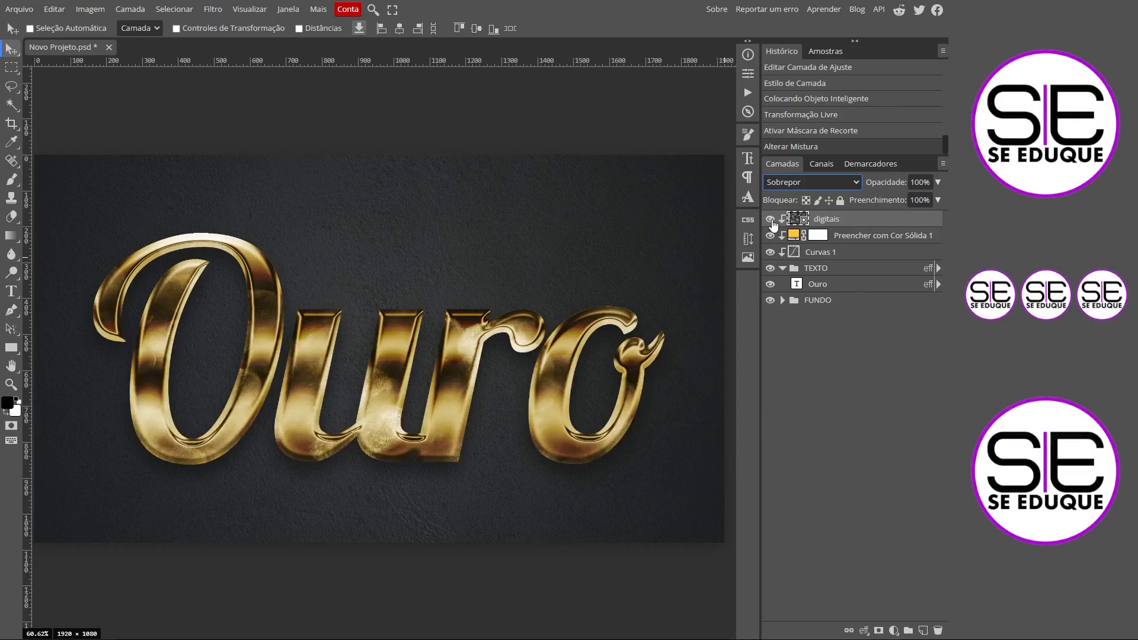
{"action": "left_click", "coordinate": [770, 220]}
{"action": "left_click", "coordinate": [770, 220]}
- Lower the digitais layer's opacity, trying 35% and inspecting the fingerprints up close before settling on 40%
{"action": "key", "text": "ctrl+space"}
{"action": "left_click", "coordinate": [398, 437]}
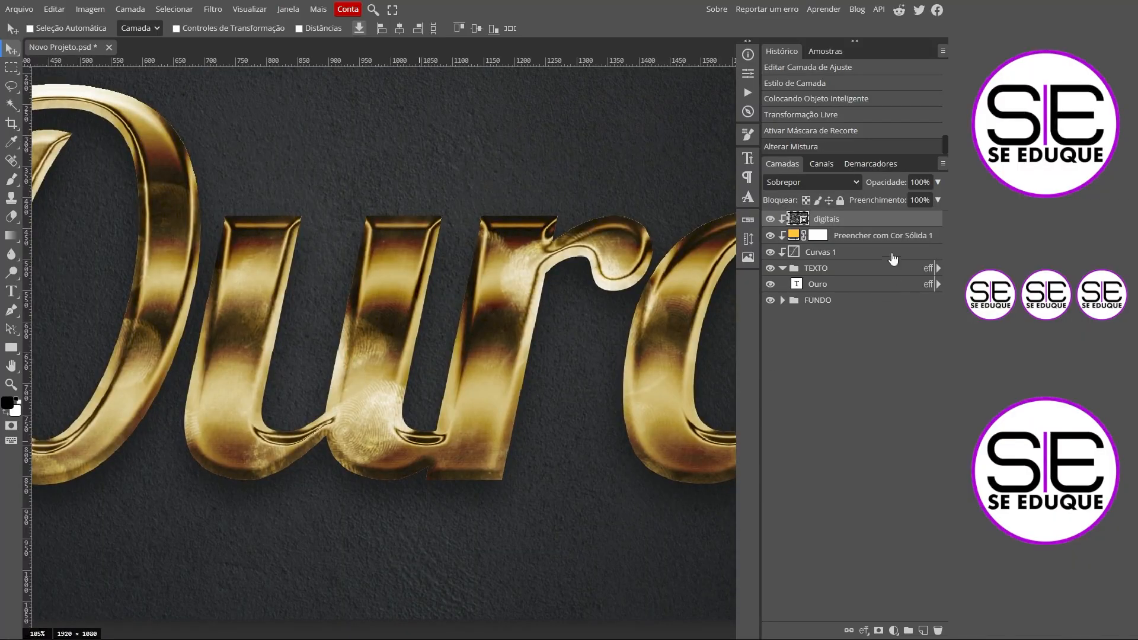
{"action": "left_click", "coordinate": [918, 184]}
{"action": "type", "text": "35"}
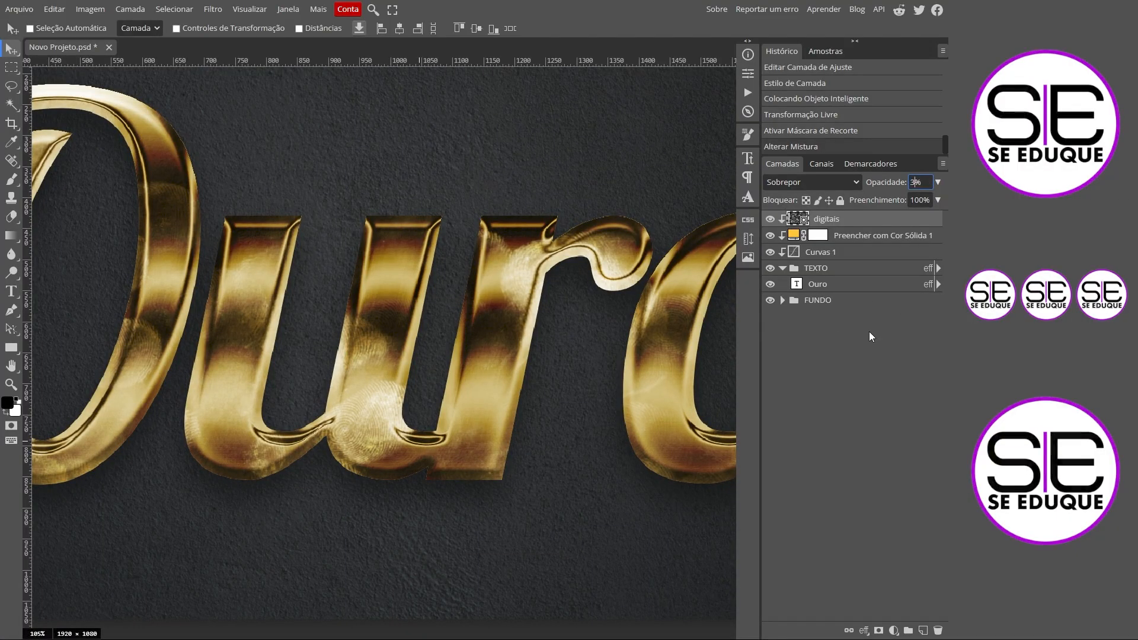
{"action": "key", "text": "Return"}
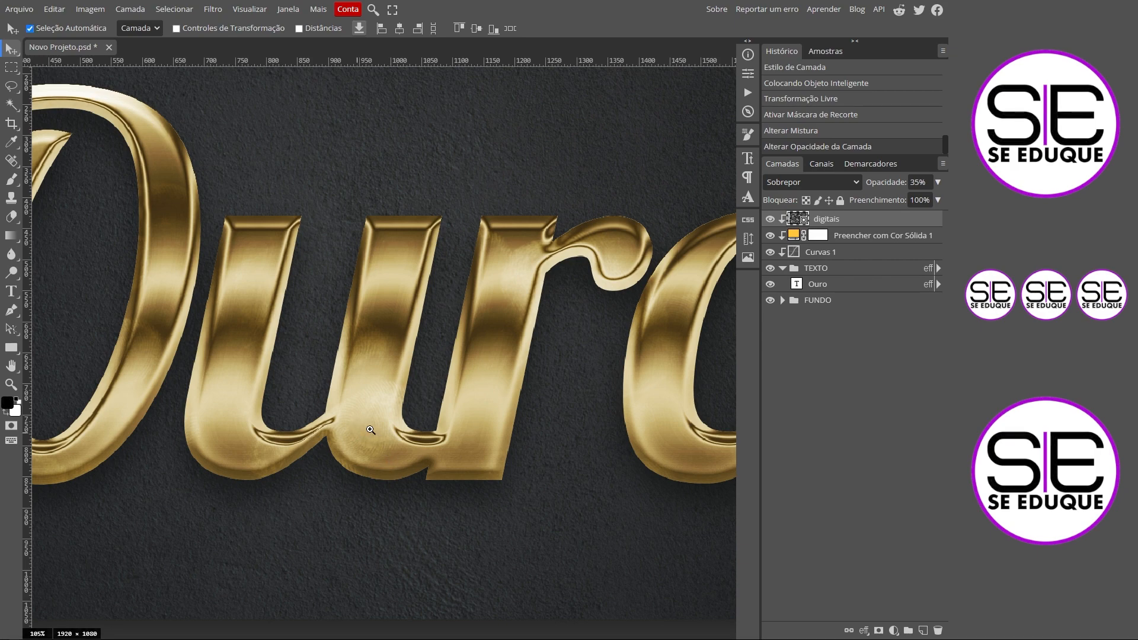
{"action": "left_click_drag", "start_coordinate": [372, 429], "coordinate": [412, 462]}
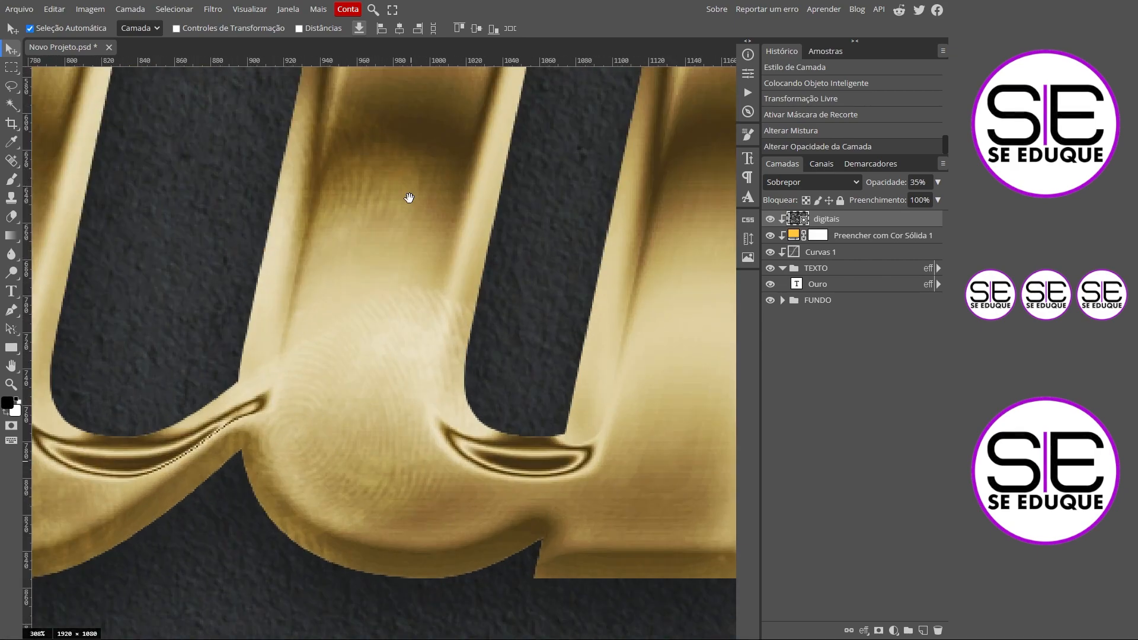
{"action": "left_click_drag", "start_coordinate": [409, 197], "coordinate": [383, 451]}
{"action": "key", "text": "ctrl+0"}
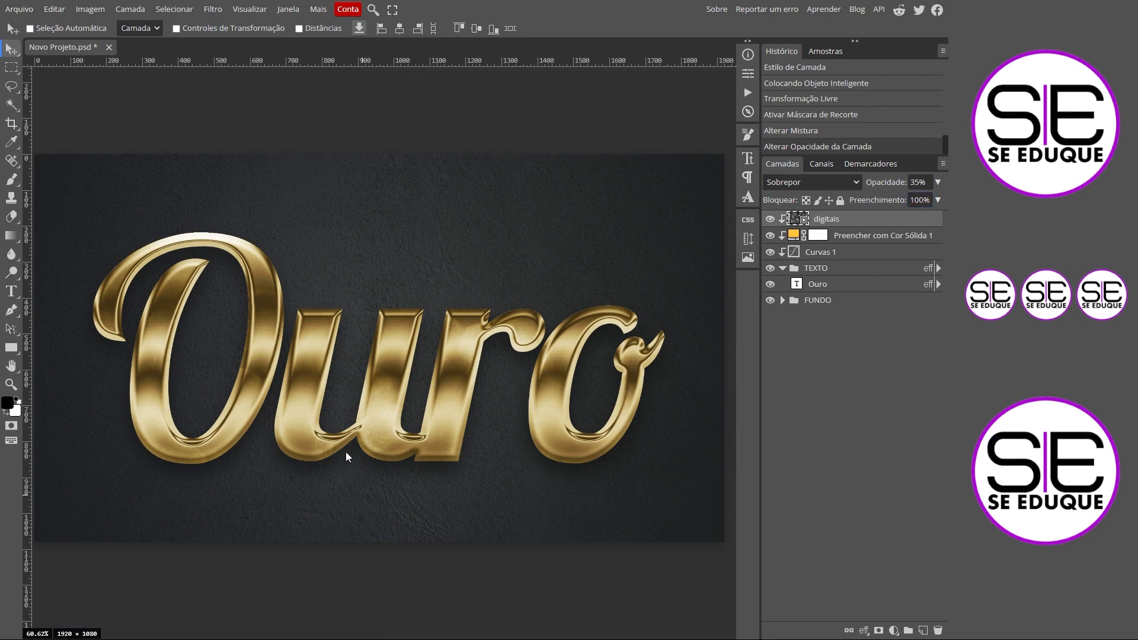
{"action": "double_click", "coordinate": [917, 183]}
{"action": "type", "text": "40"}
{"action": "left_click", "coordinate": [882, 316]}
- Select the bright reflections with Intervalo de Cores, sampling the highlight atop the letter O and slightly widening the selection range
{"action": "left_click", "coordinate": [164, 10]}
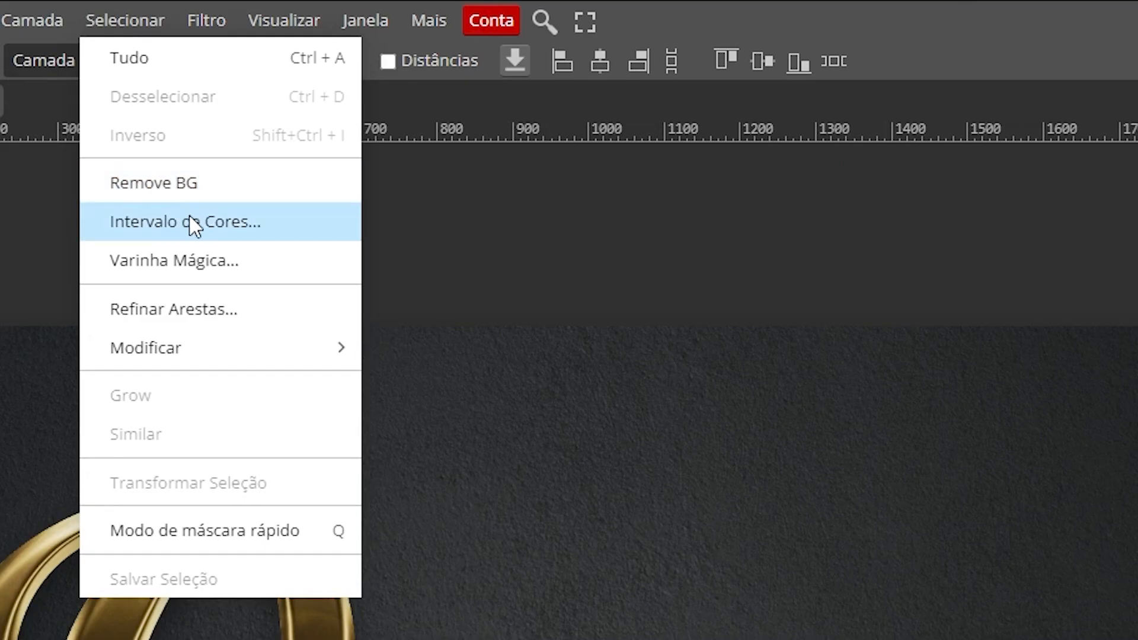
{"action": "left_click", "coordinate": [194, 225]}
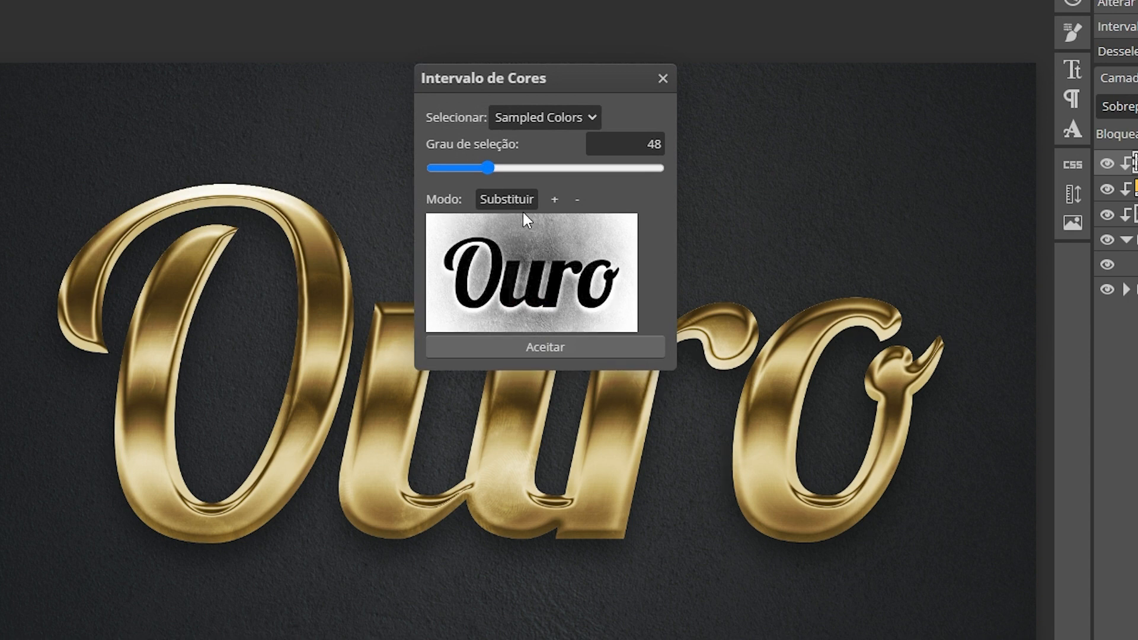
{"action": "left_click", "coordinate": [295, 205]}
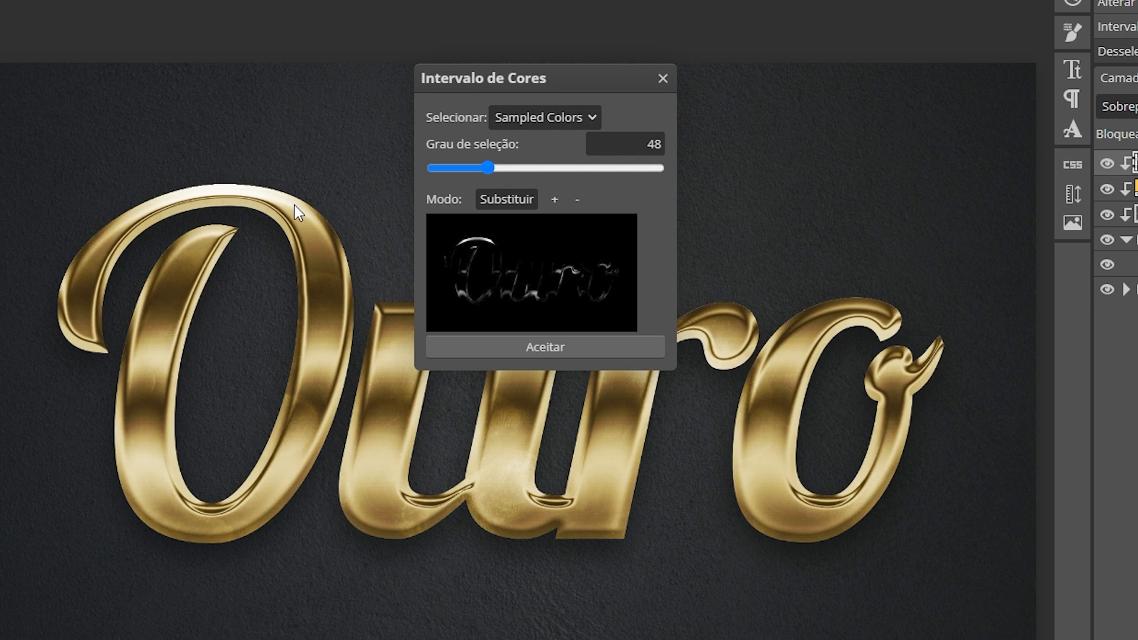
{"action": "mouse_move", "coordinate": [487, 168]}
{"action": "left_mouse_down"}
{"action": "mouse_move", "coordinate": [652, 168]}
{"action": "mouse_move", "coordinate": [509, 170]}
{"action": "left_mouse_up"}
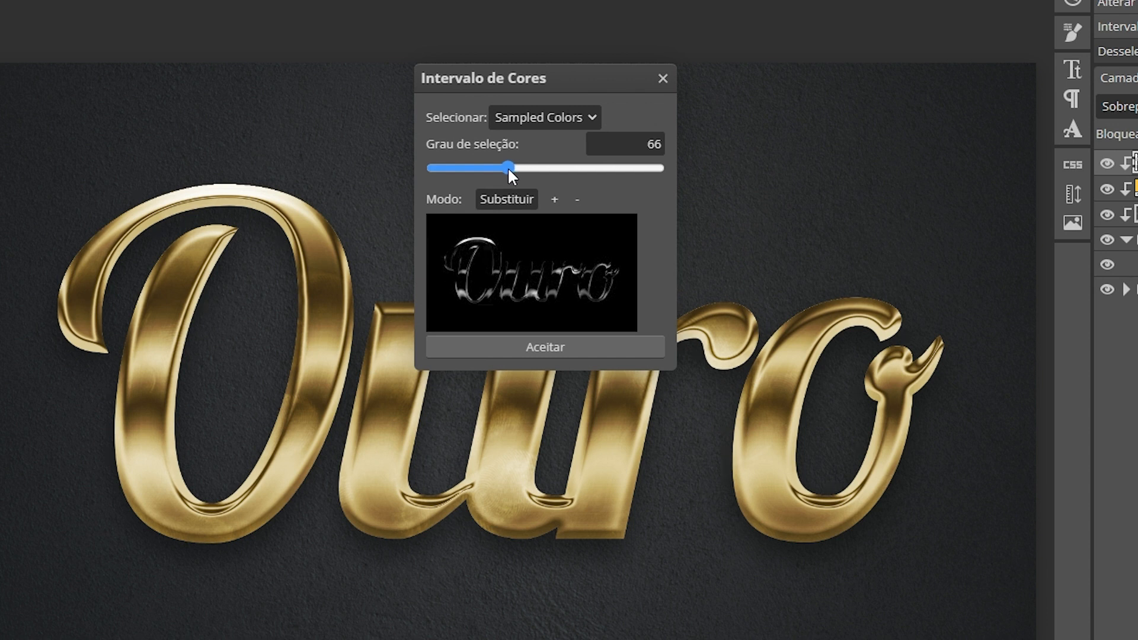
{"action": "left_click_drag", "start_coordinate": [508, 168], "coordinate": [506, 169]}
{"action": "left_click", "coordinate": [567, 347]}
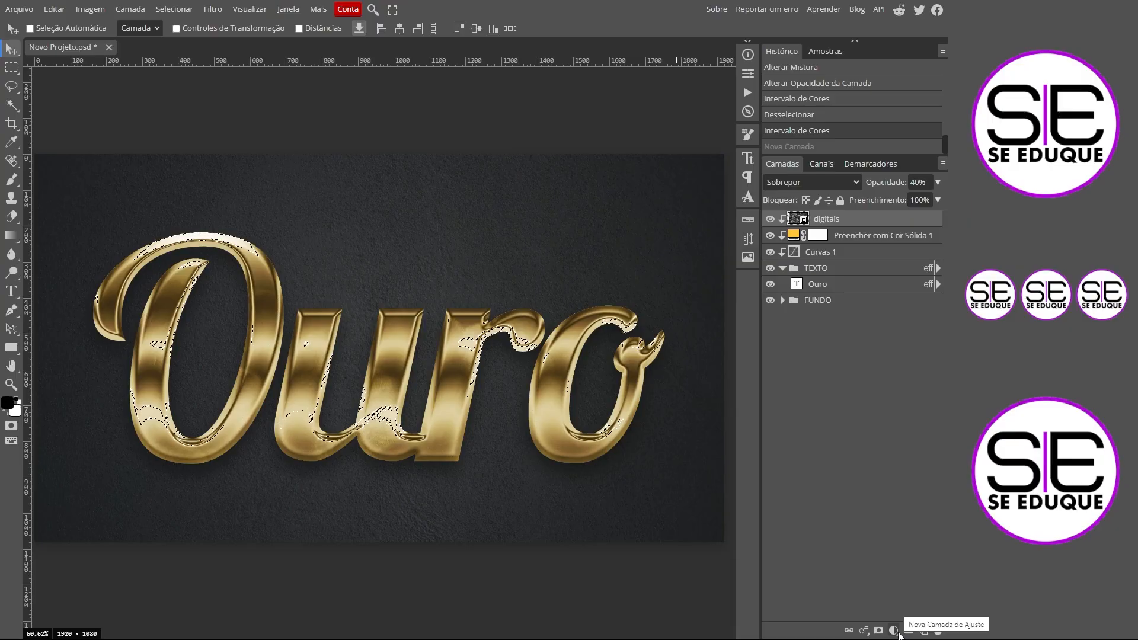
- Fill the selected reflections with a solid color layer in a light cream, f0e8cb, based on the text's highlight color
{"action": "left_click", "coordinate": [893, 624]}
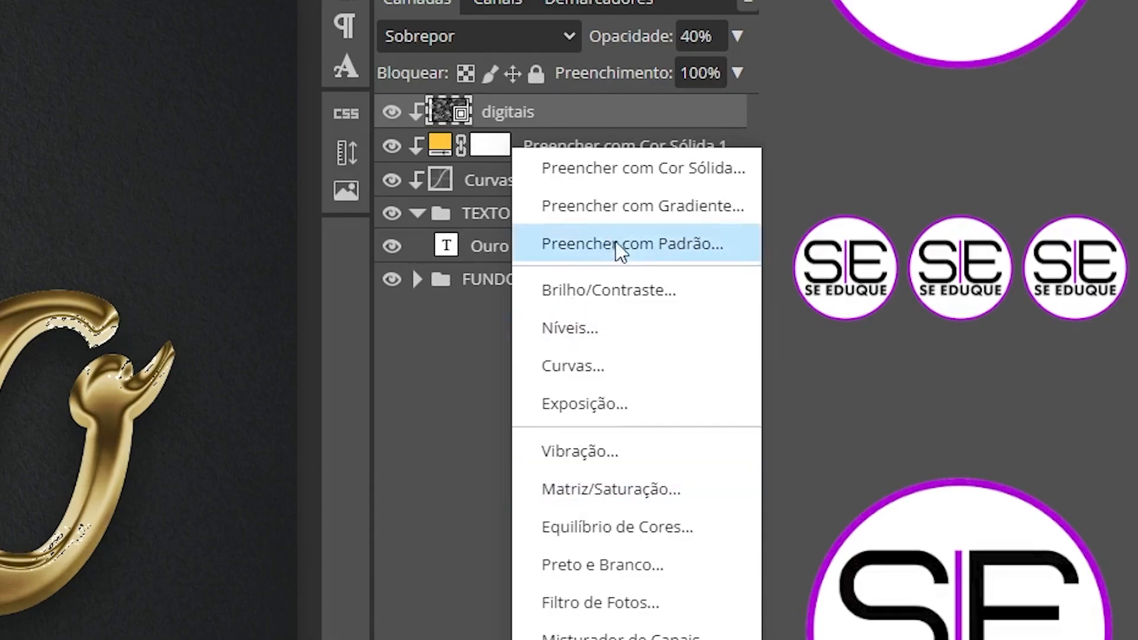
{"action": "left_click", "coordinate": [643, 172]}
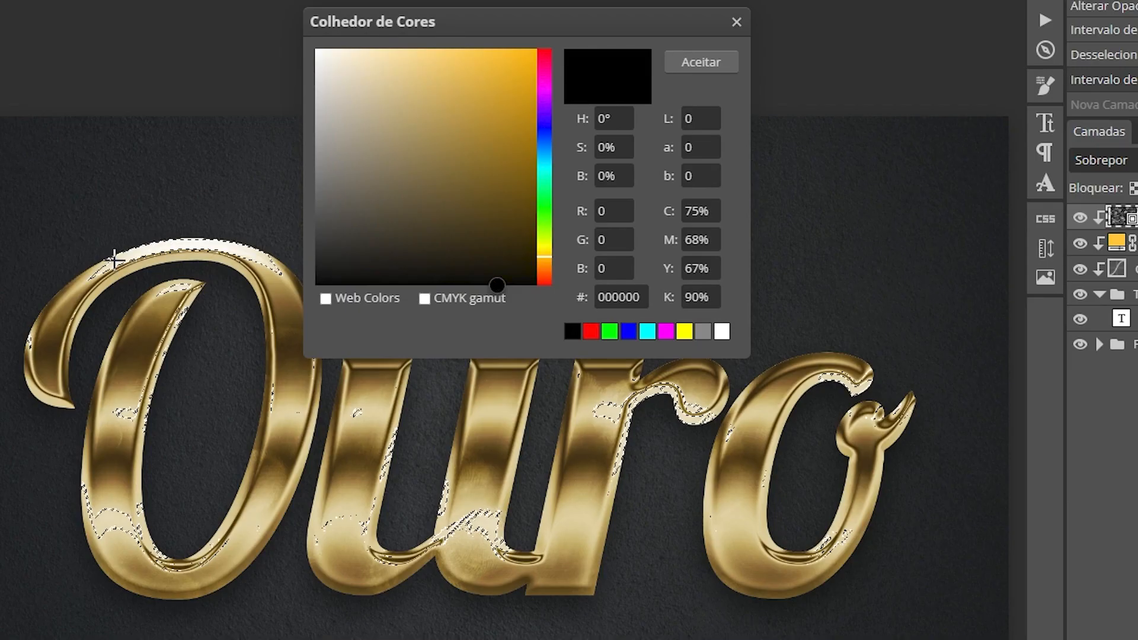
{"action": "left_click", "coordinate": [114, 259]}
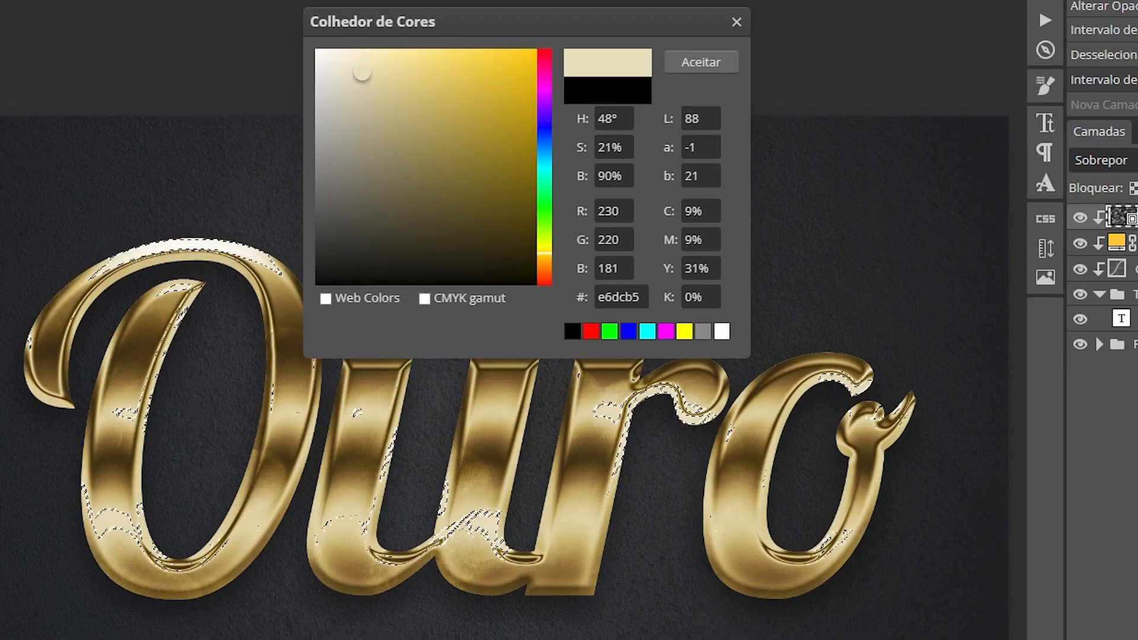
{"action": "left_click_drag", "start_coordinate": [360, 75], "coordinate": [350, 66]}
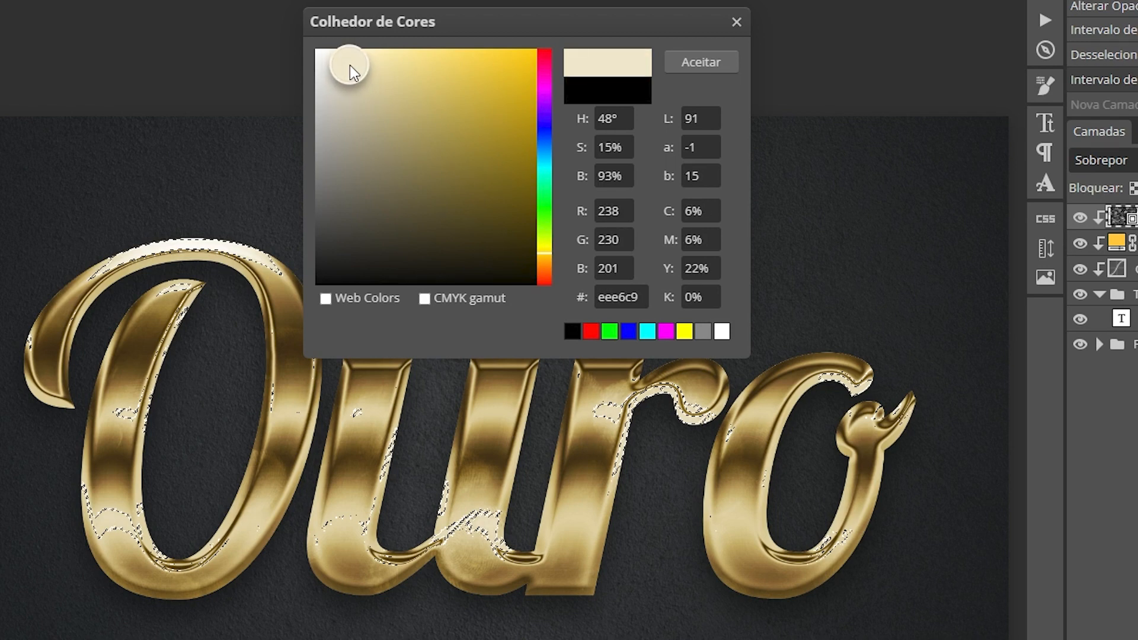
{"action": "mouse_move", "coordinate": [350, 65]}
{"action": "left_mouse_down"}
{"action": "mouse_move", "coordinate": [338, 61]}
{"action": "mouse_move", "coordinate": [349, 63]}
{"action": "left_mouse_up"}
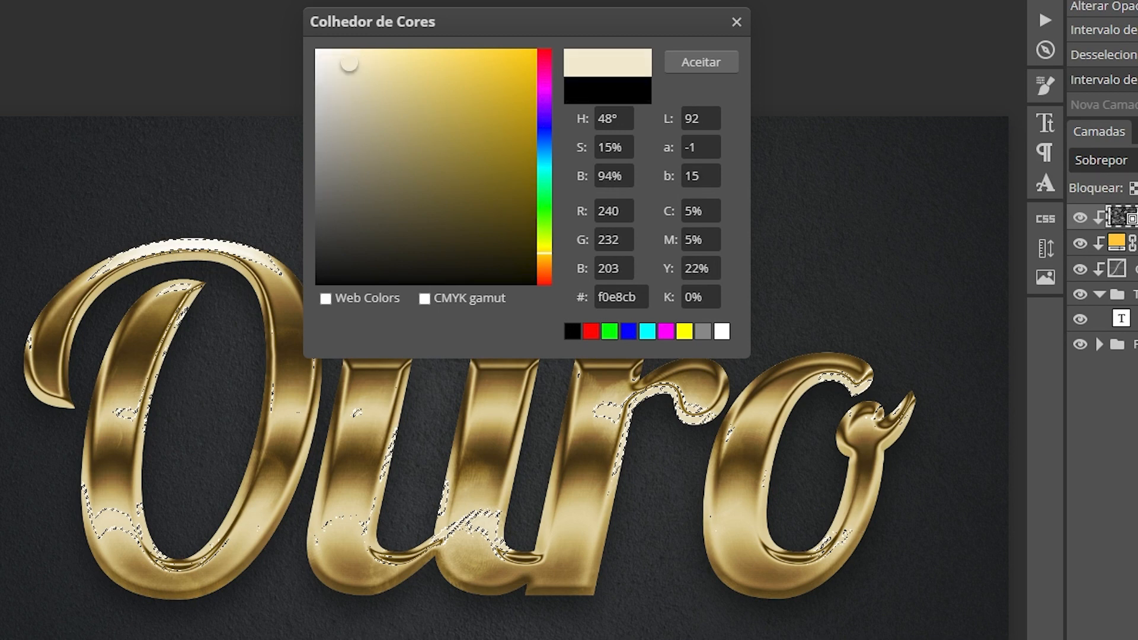
{"action": "left_click", "coordinate": [690, 62]}
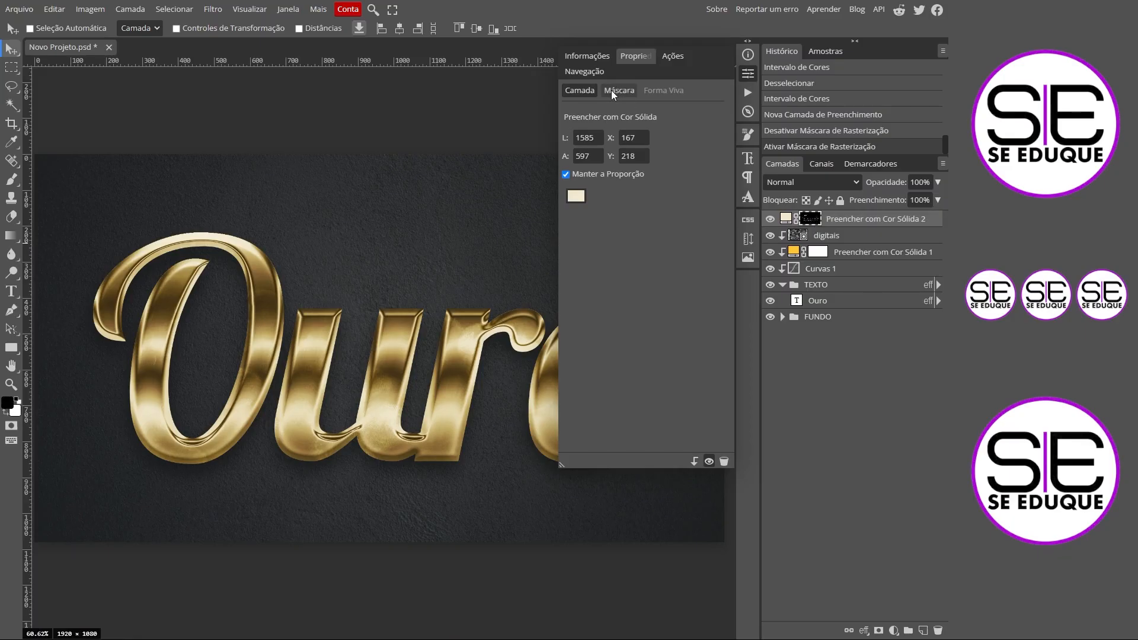
- Feather the cream fill layer's mask to 23 px and compare the glow with the layer hidden
{"action": "left_click", "coordinate": [614, 92]}
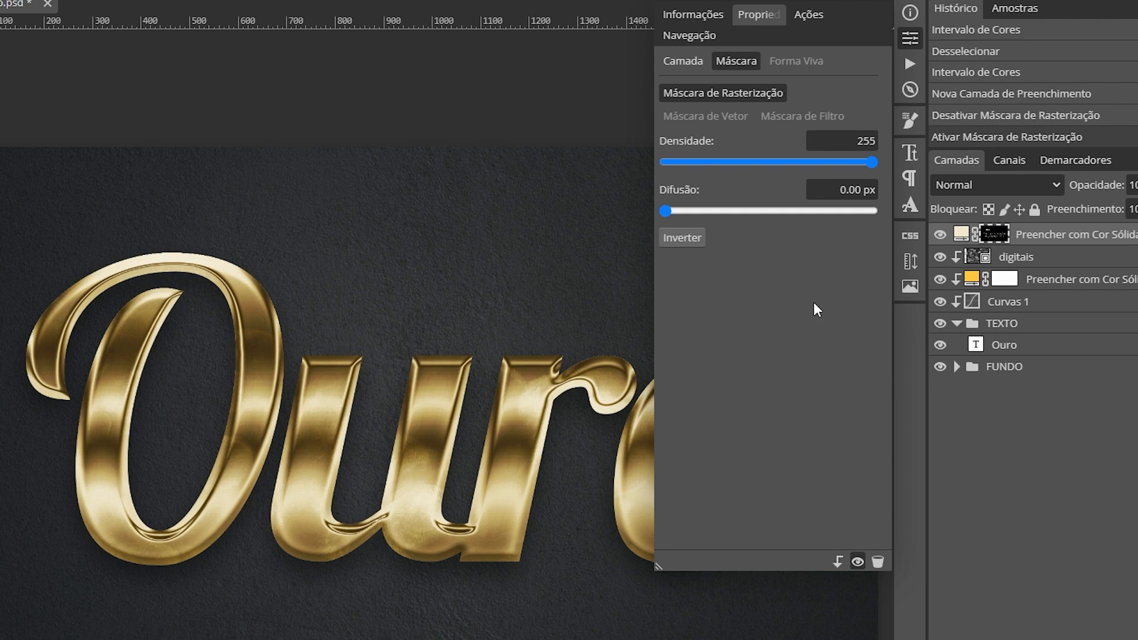
{"action": "left_click_drag", "start_coordinate": [668, 212], "coordinate": [747, 212]}
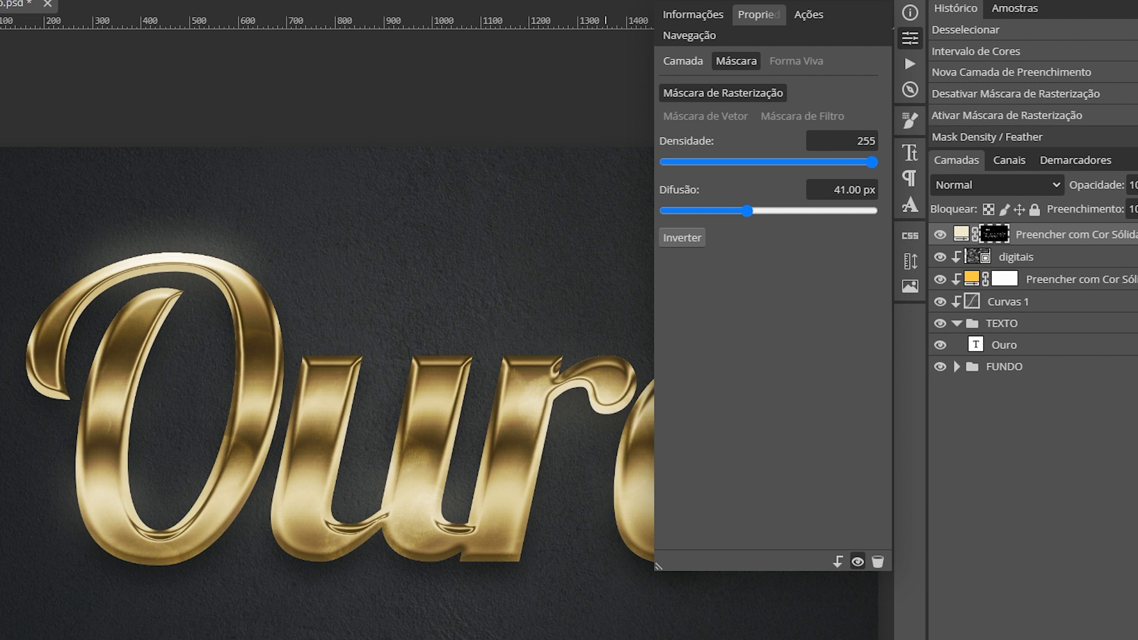
{"action": "left_click_drag", "start_coordinate": [747, 212], "coordinate": [738, 215]}
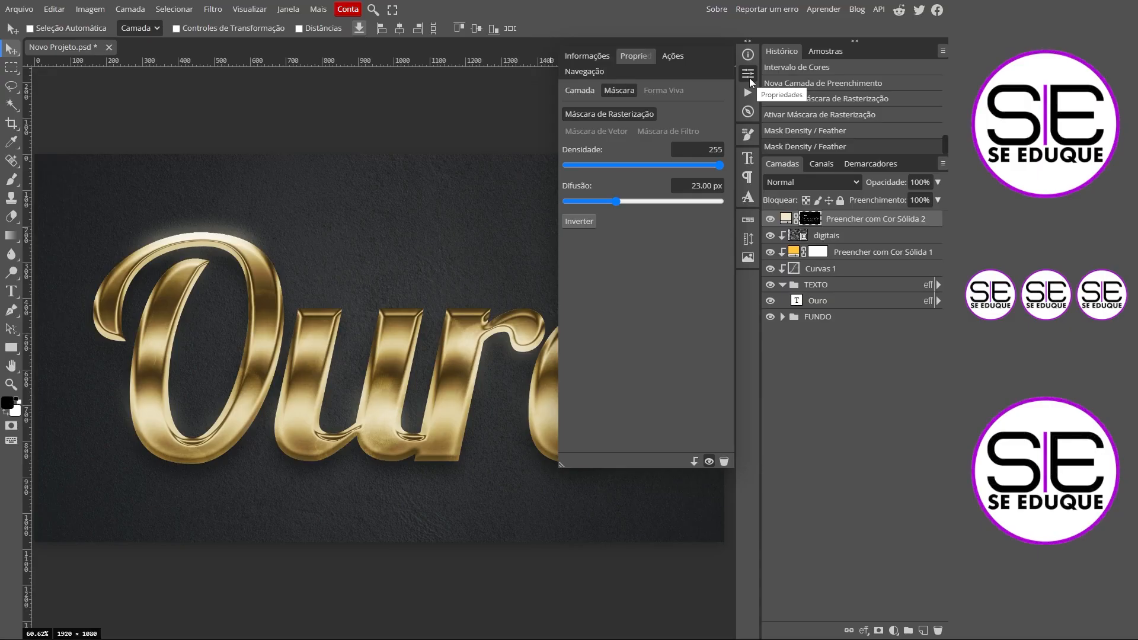
{"action": "left_click", "coordinate": [749, 76]}
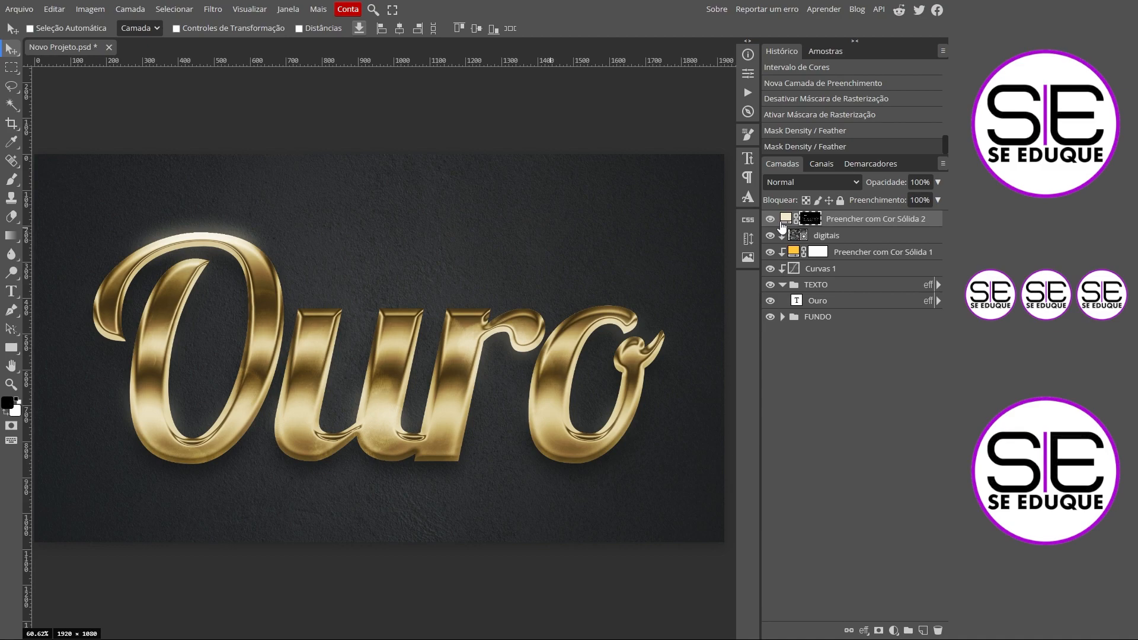
{"action": "left_click", "coordinate": [770, 219]}
{"action": "left_click", "coordinate": [770, 218]}
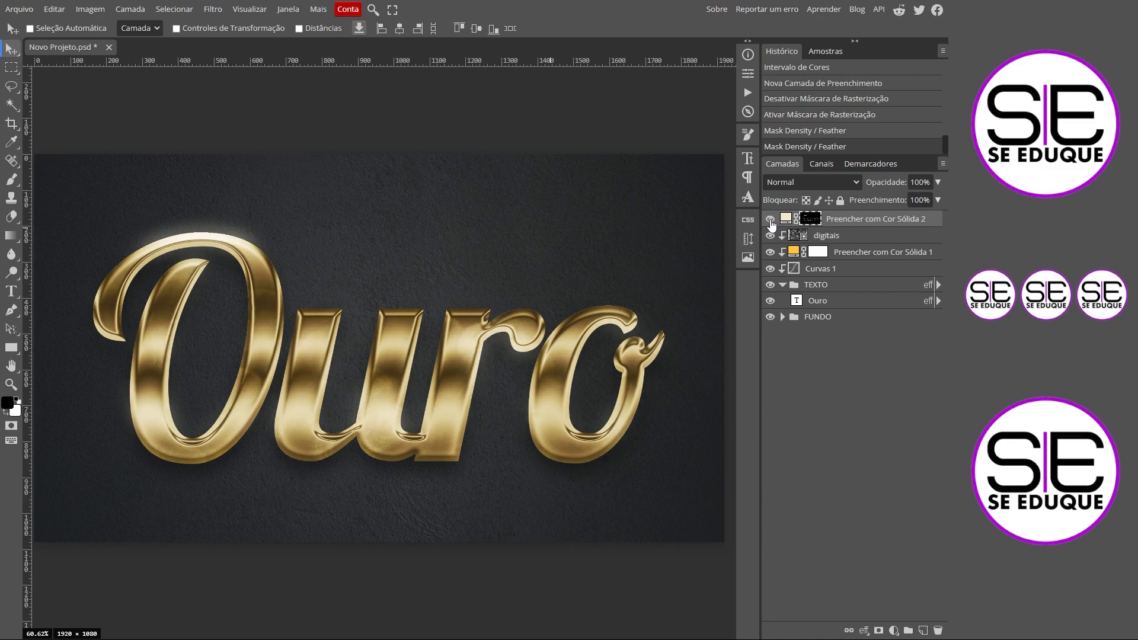